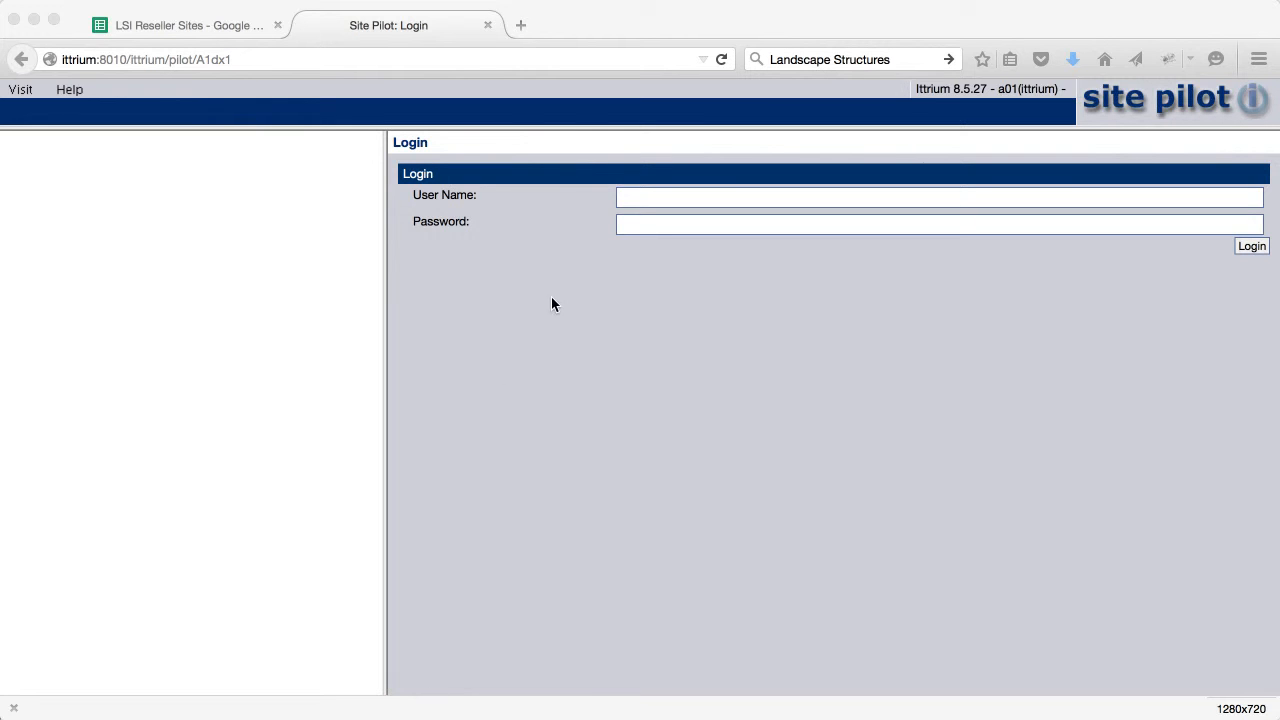
Log into Site Pilot as the administrator with the admin user name and password
click(640, 196)
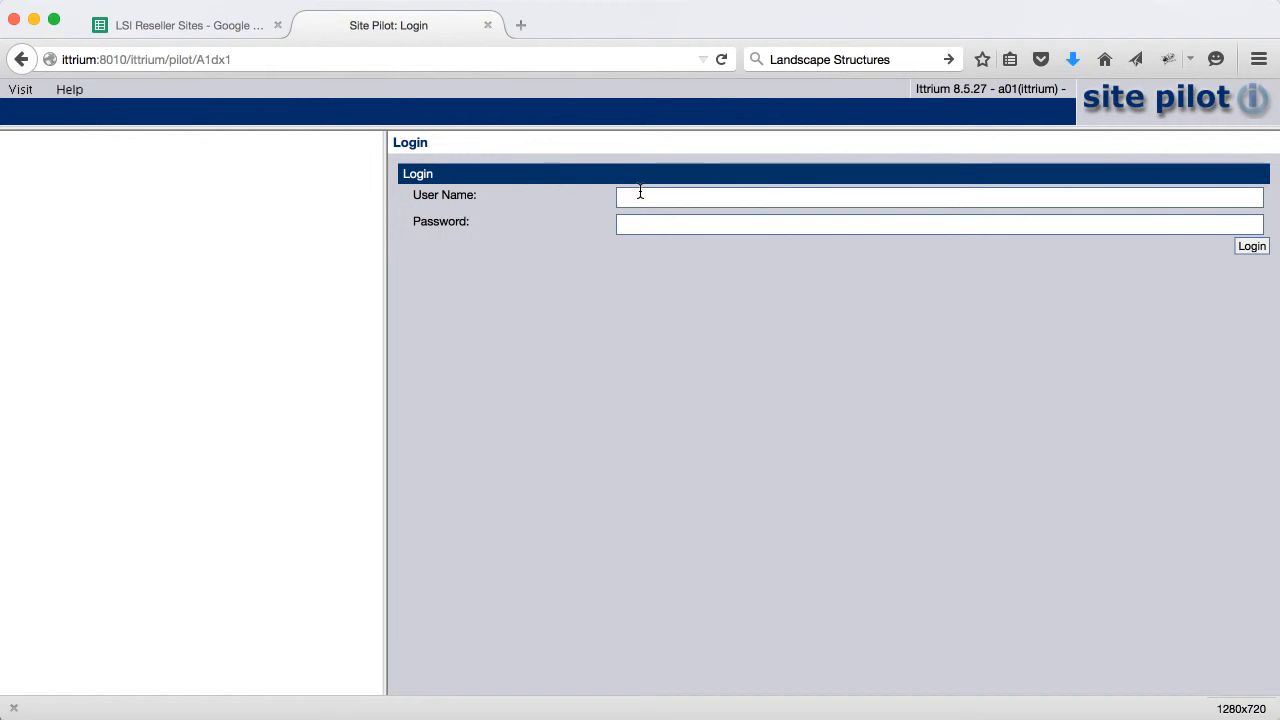
text(admin)
key(Tab)
text(admin)
key(Return)
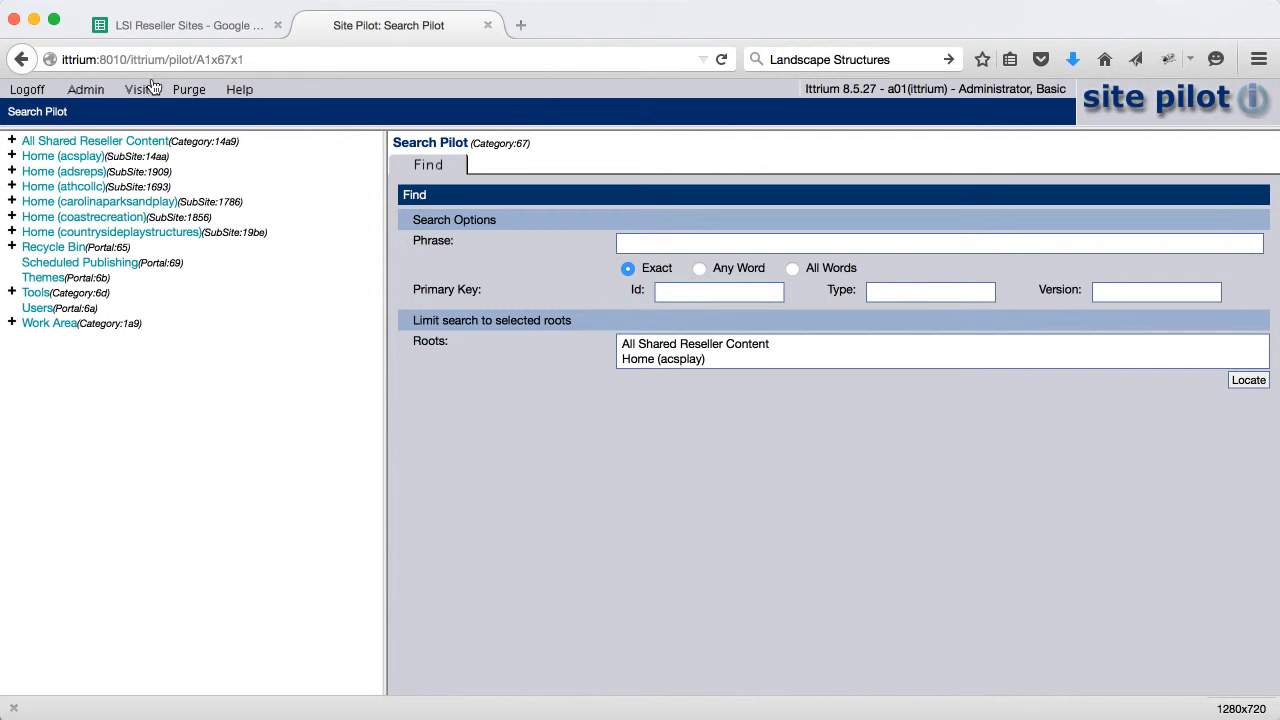
Generate a suggested theme ID, 0x29d, on the Themes tab and copy it
click(43, 280)
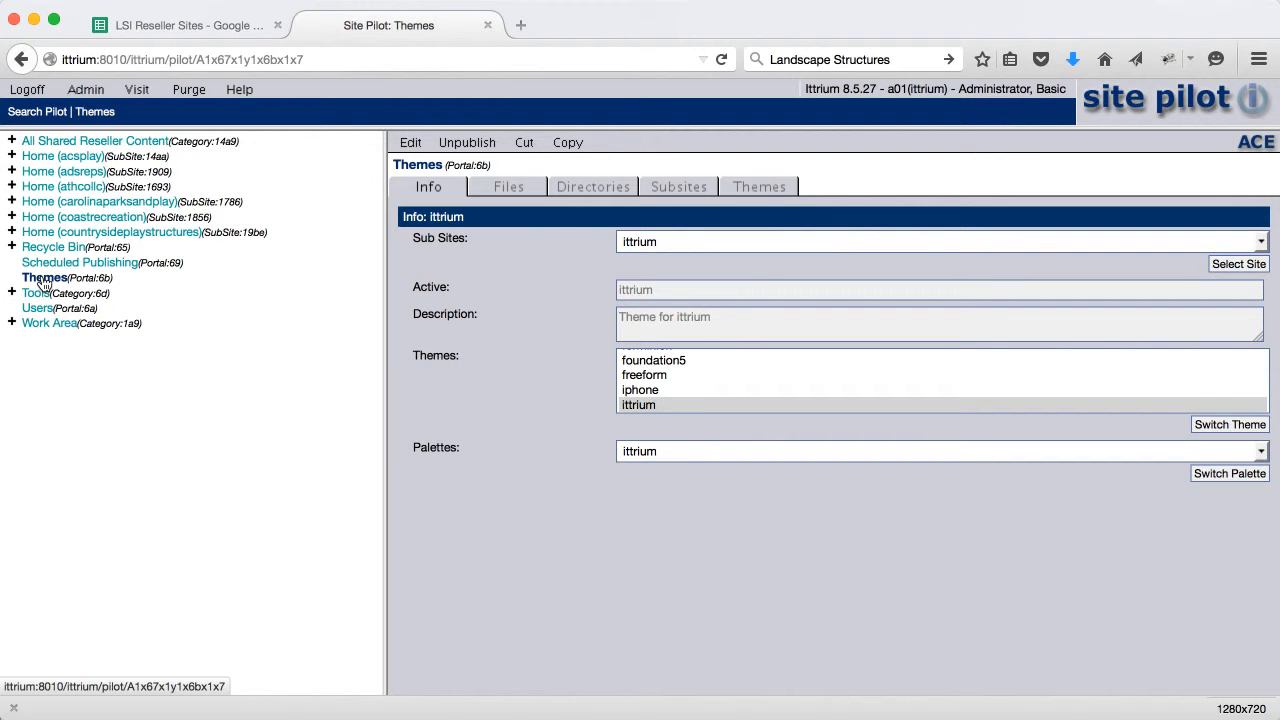
click(794, 187)
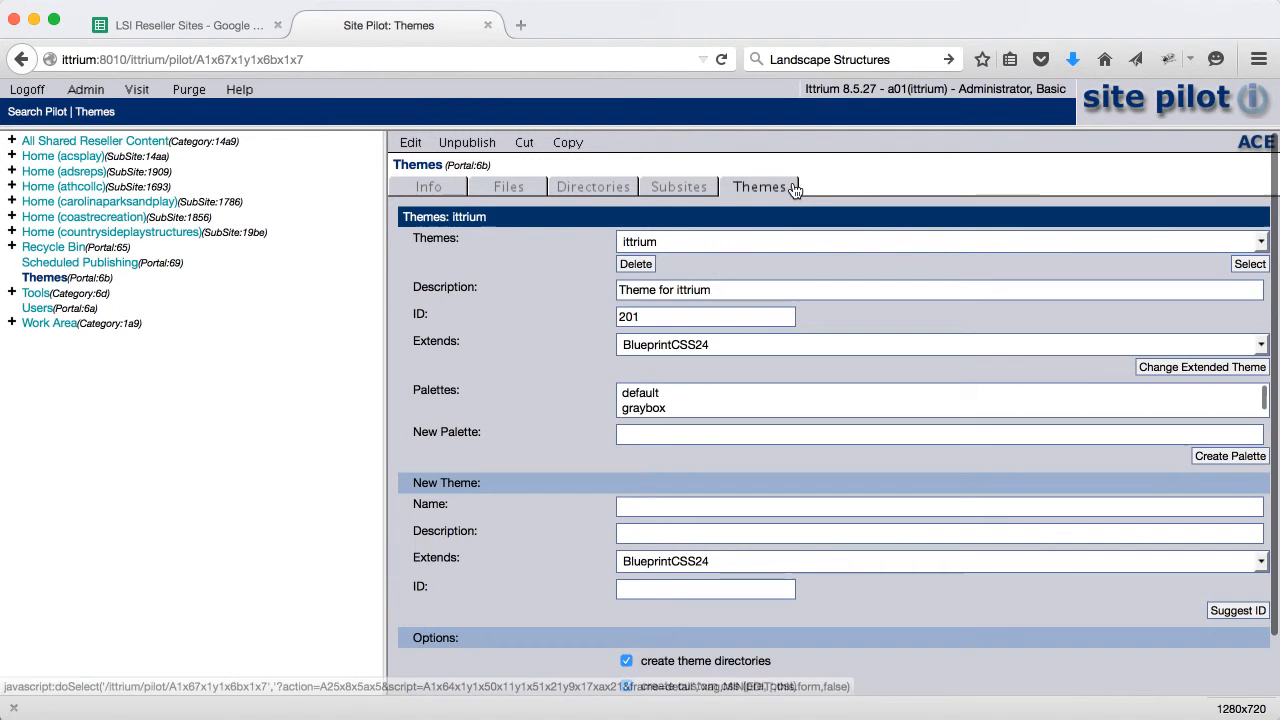
click(1235, 616)
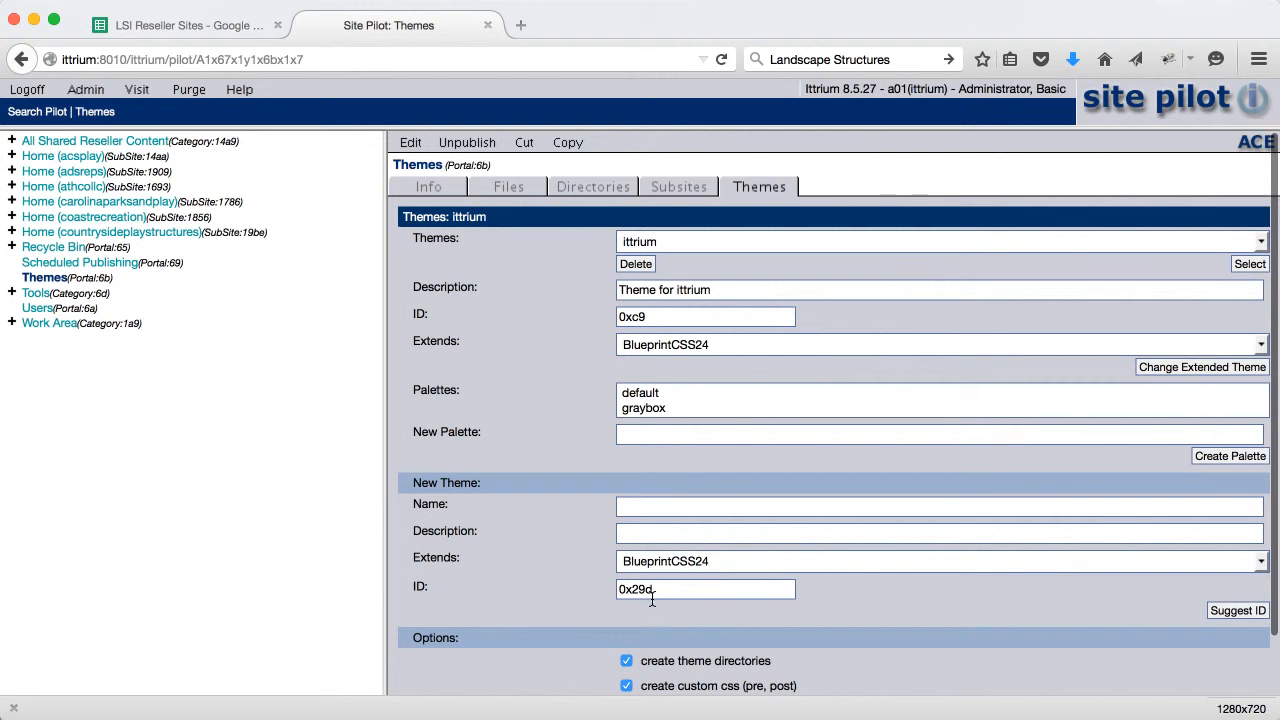
drag(652, 598, 543, 584)
key(super+c)
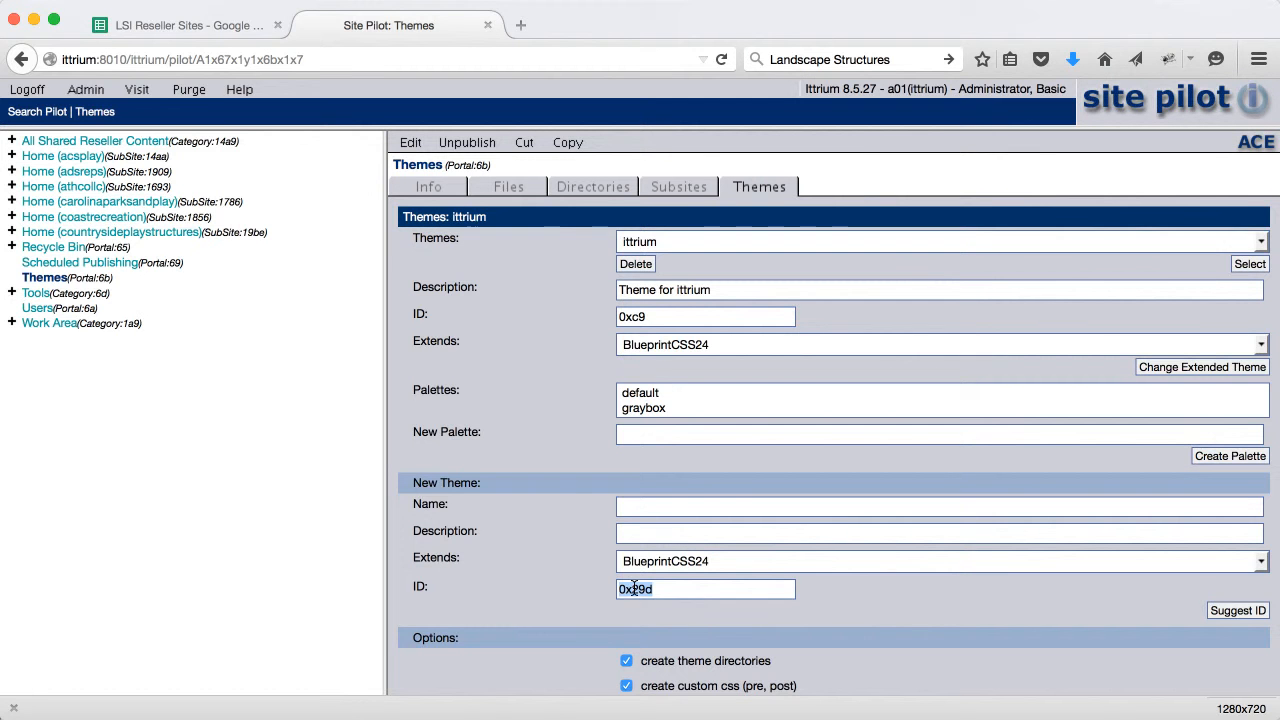
Enter 0x29d as the New Theme ID in the Create New Subsite form
click(679, 188)
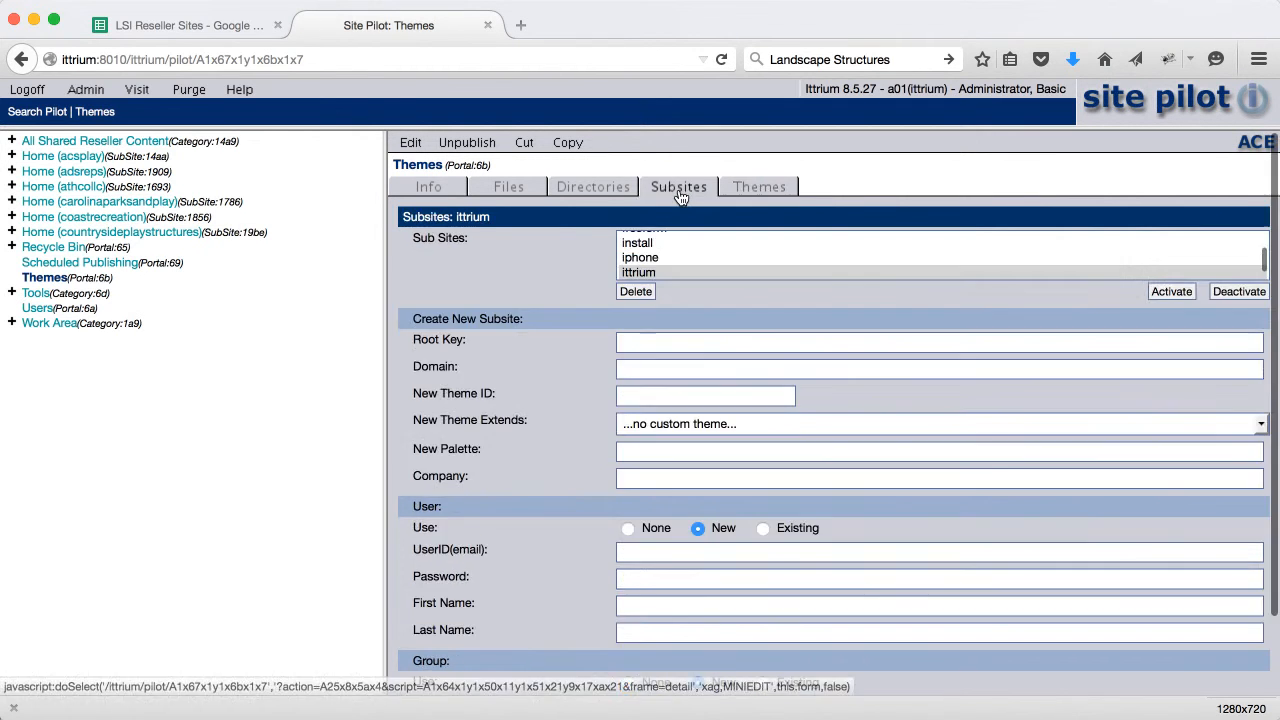
click(634, 399)
key(super+v)
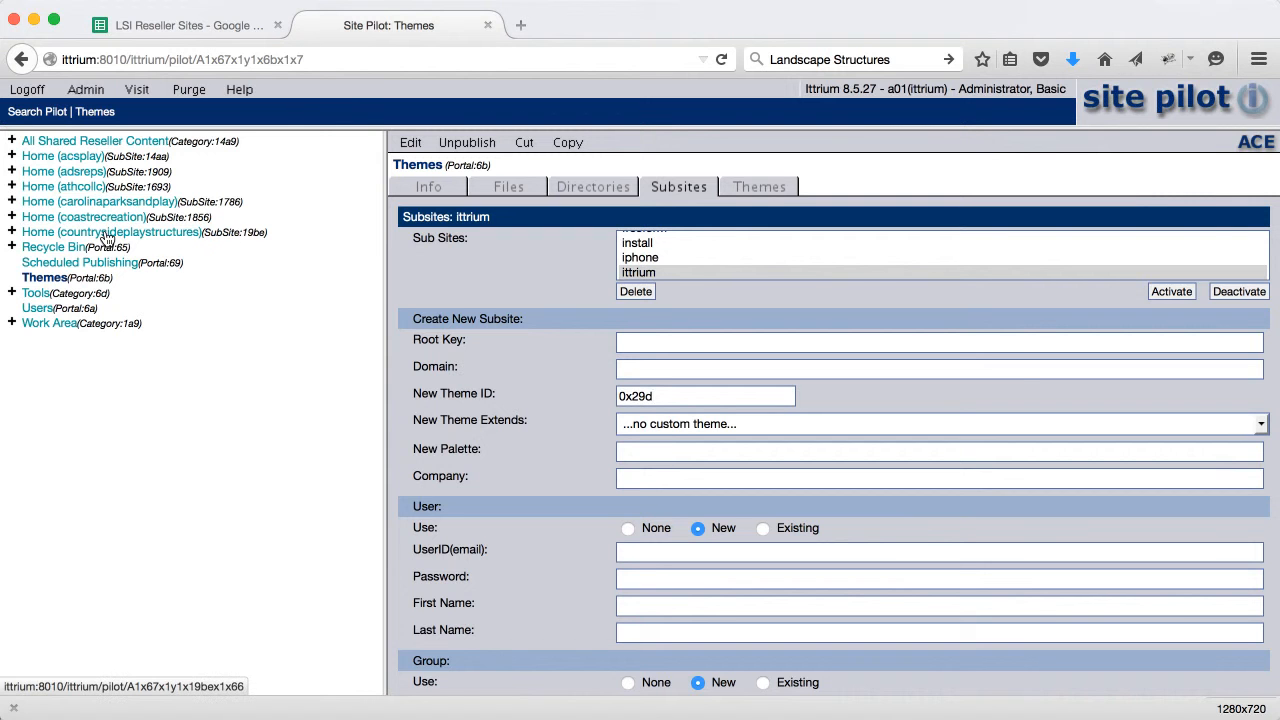
click(181, 27)
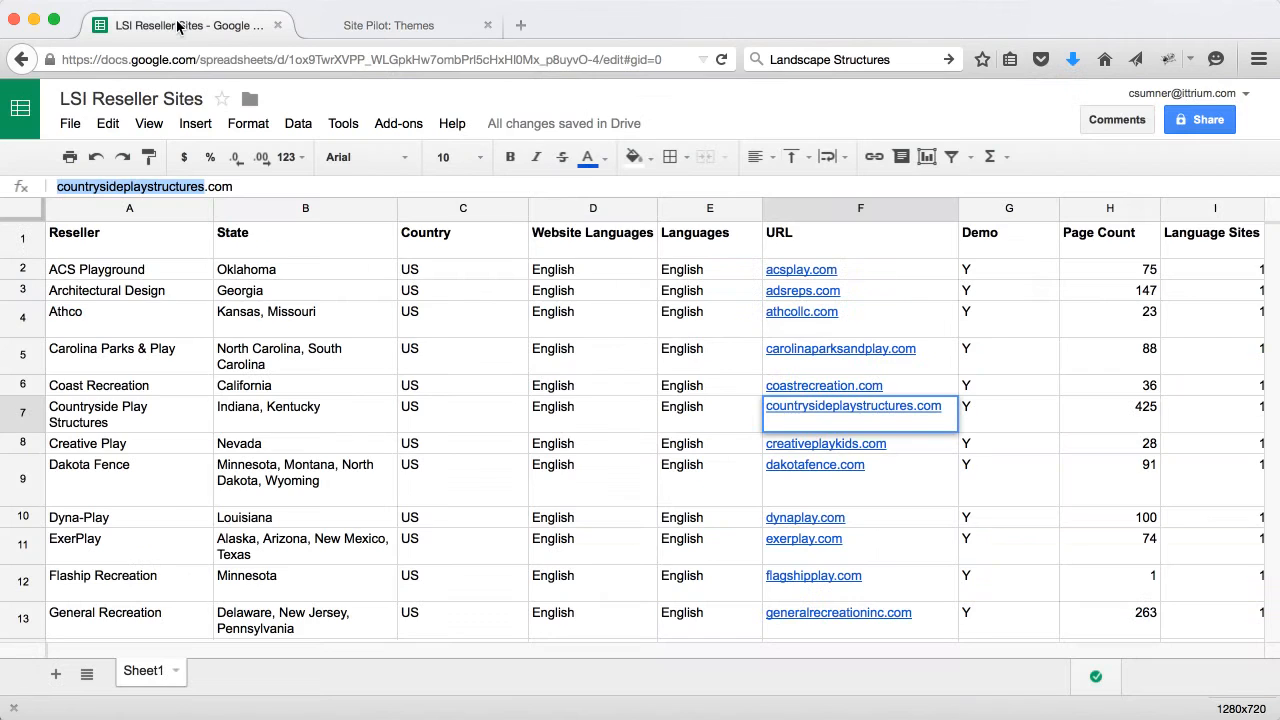
Copy 'creativeplaykids' from Creative Play's URL in cell F8
click(800, 446)
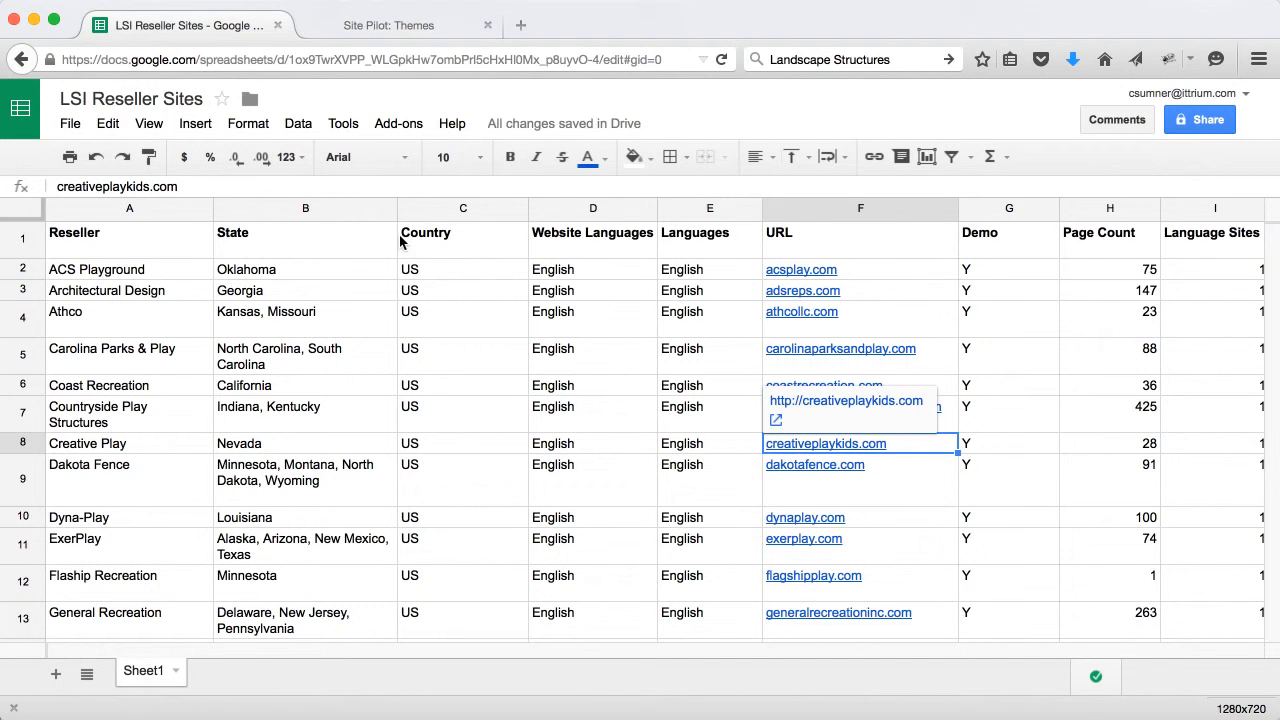
click(150, 187)
drag(150, 187, 47, 191)
key(super+c)
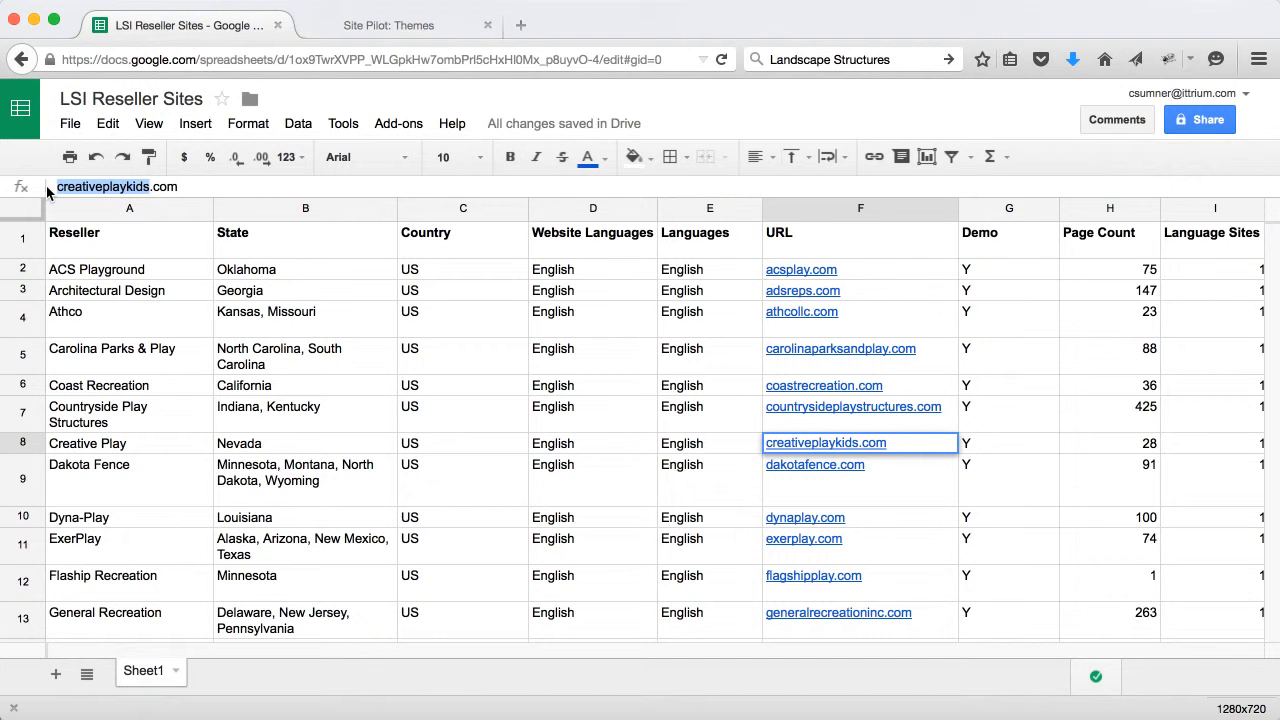
click(404, 24)
Set Root Key and Domain to creativeplaykids and New Theme Extends to ResponsiveTheme3
click(651, 340)
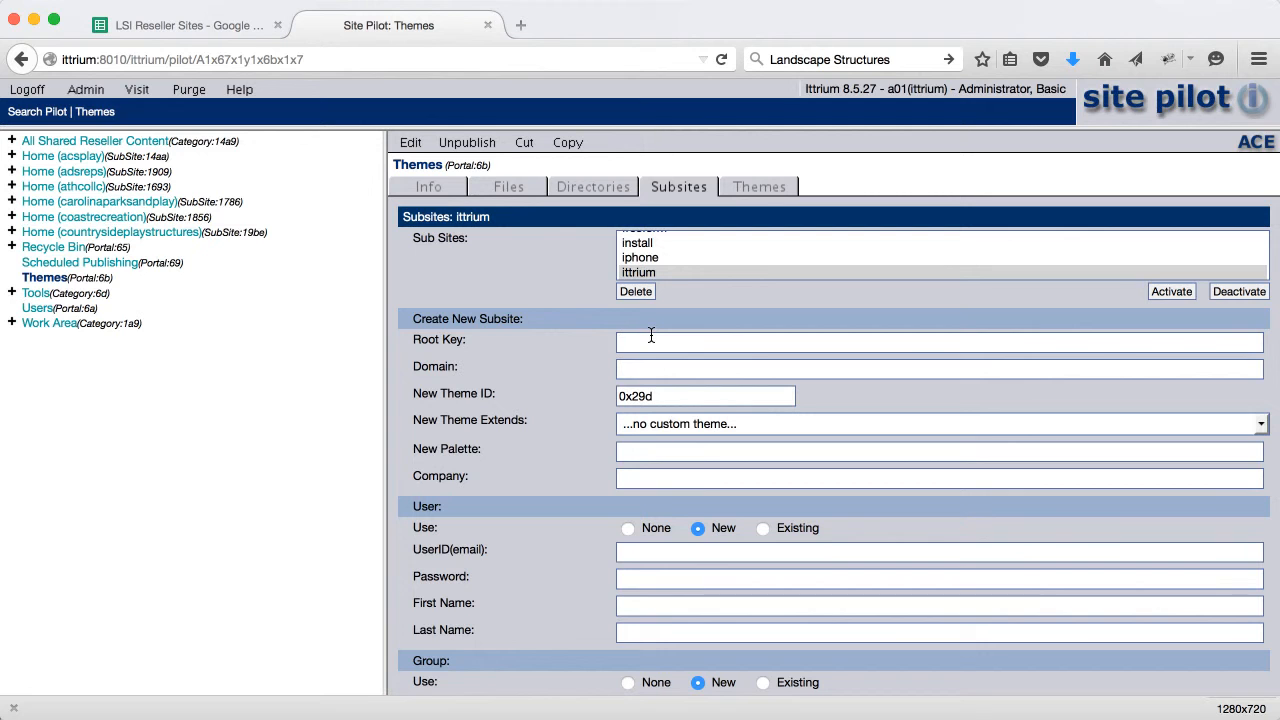
key(super+v)
key(Tab)
key(super+v)
click(666, 425)
scroll(676, 486, up, 2)
scroll(675, 486, up, 3)
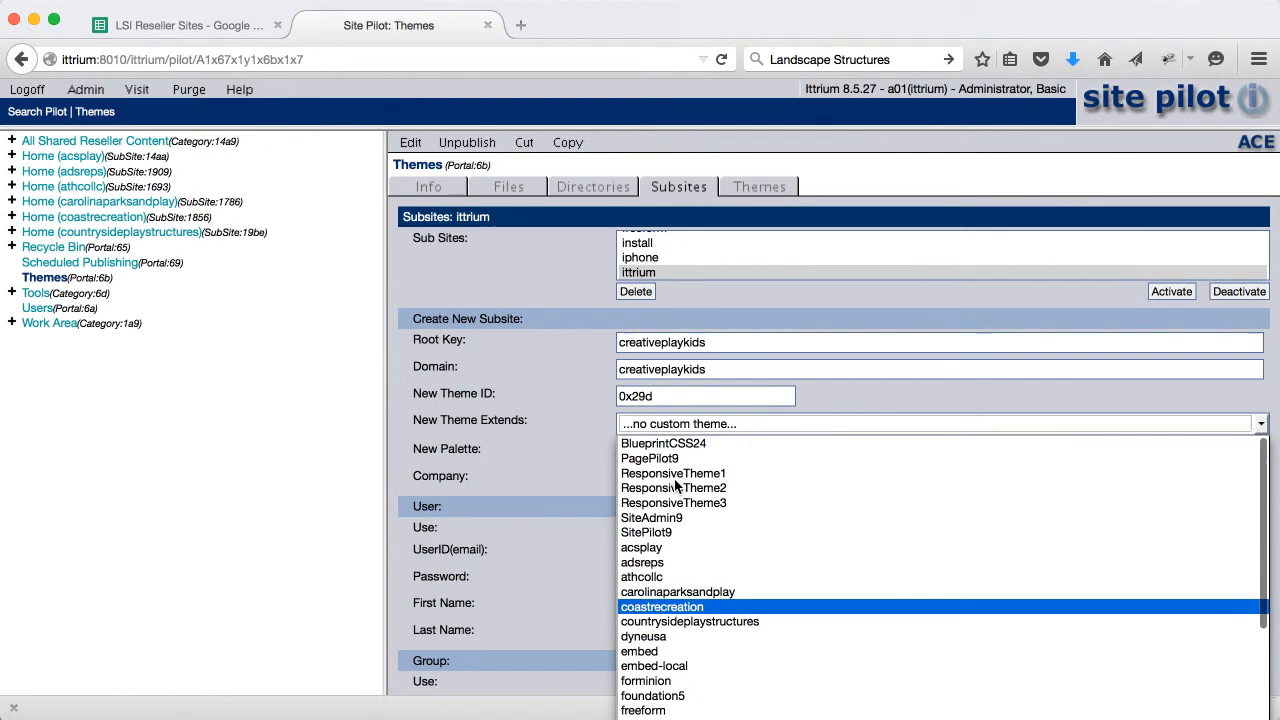
scroll(668, 560, down, 1)
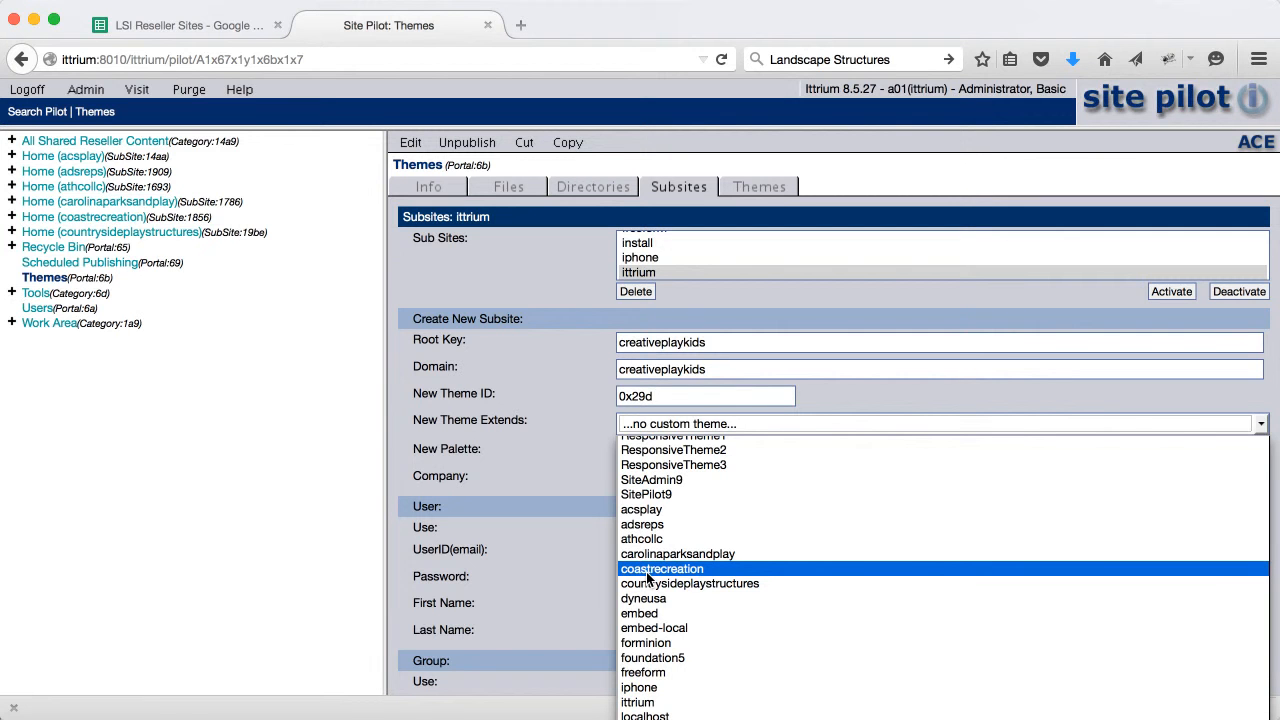
click(638, 463)
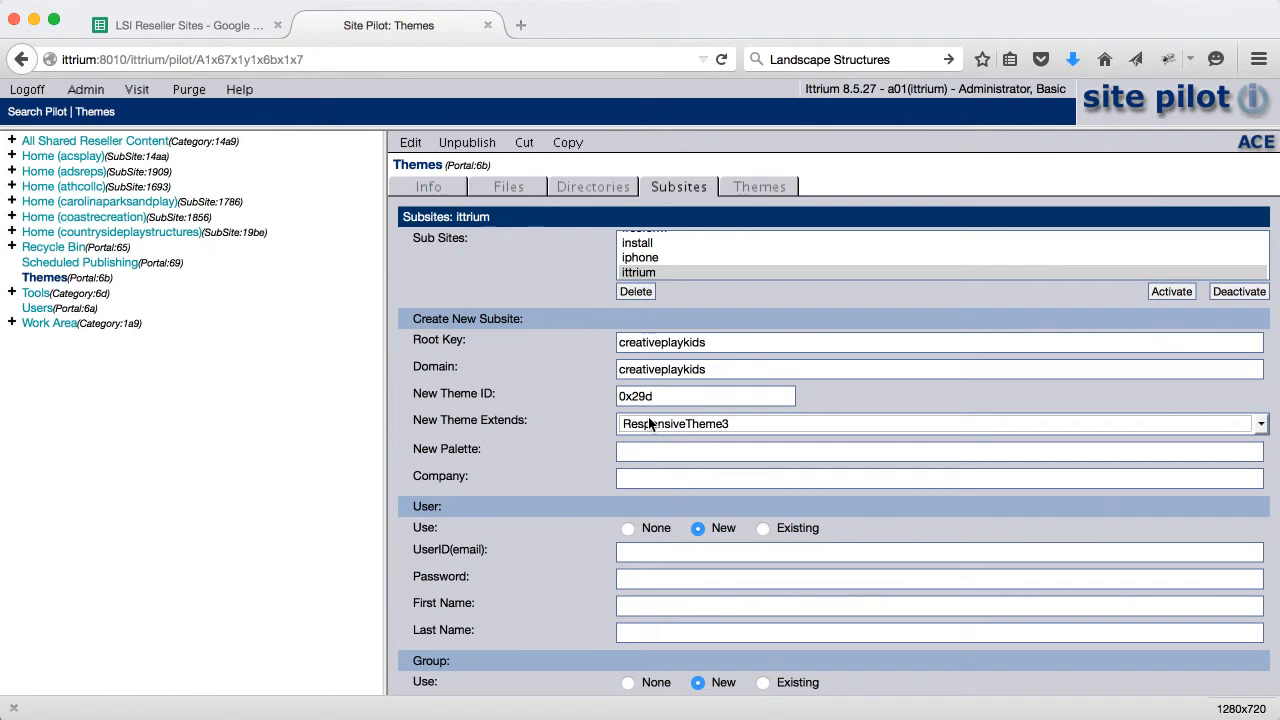
Set the New Palette and Company fields to creativeplaykids
click(646, 453)
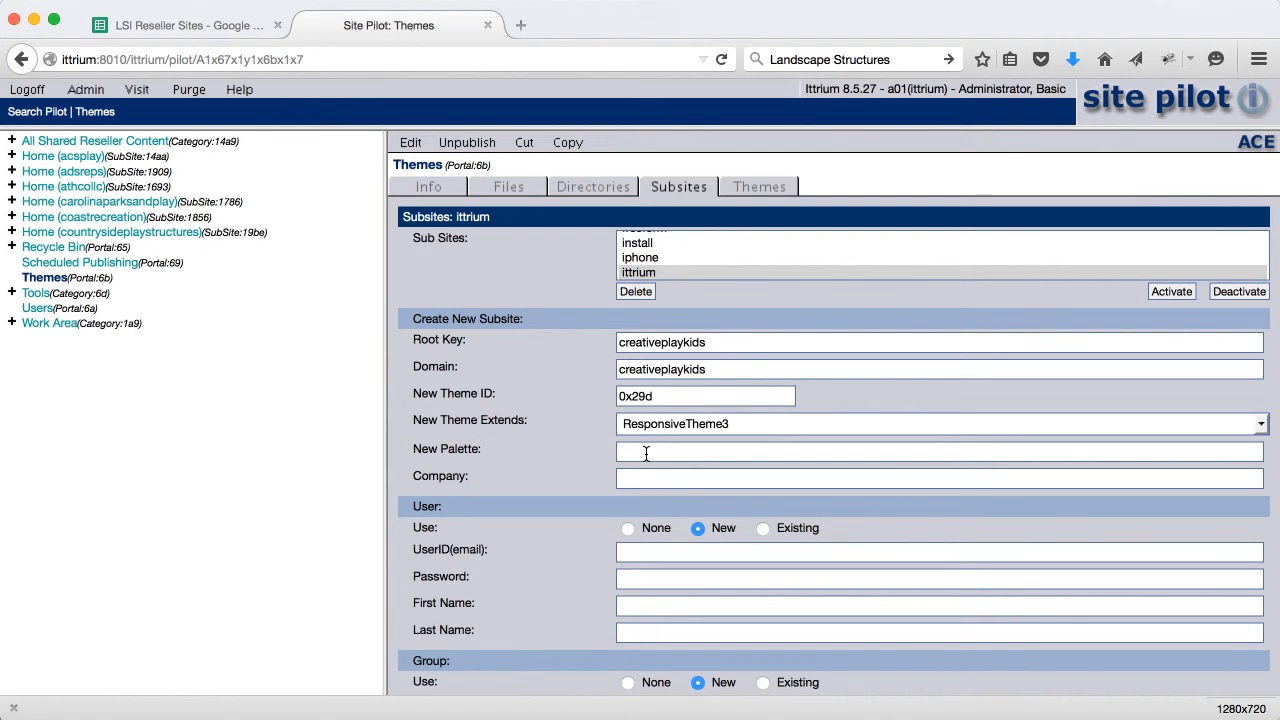
key(super+v)
click(666, 479)
key(super+v)
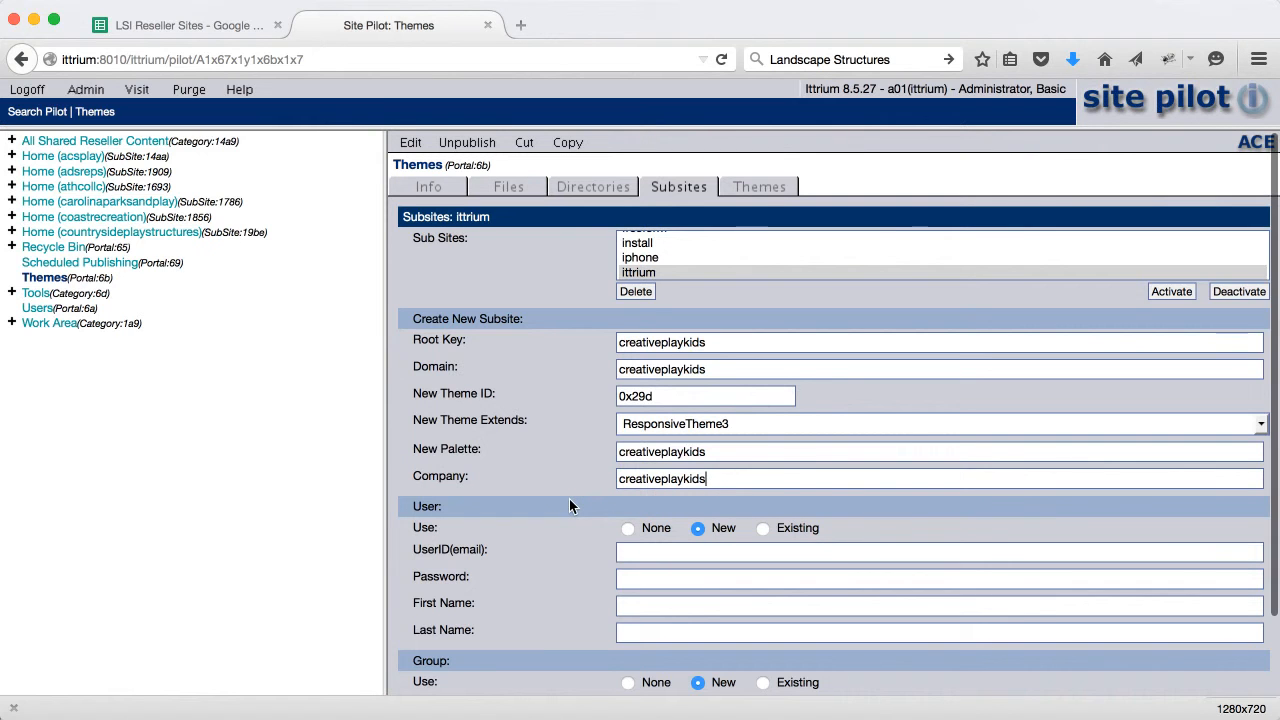
Enter the editor's creativeplaykids e-mail address, a password and the first name Editor
scroll(567, 513, down, 3)
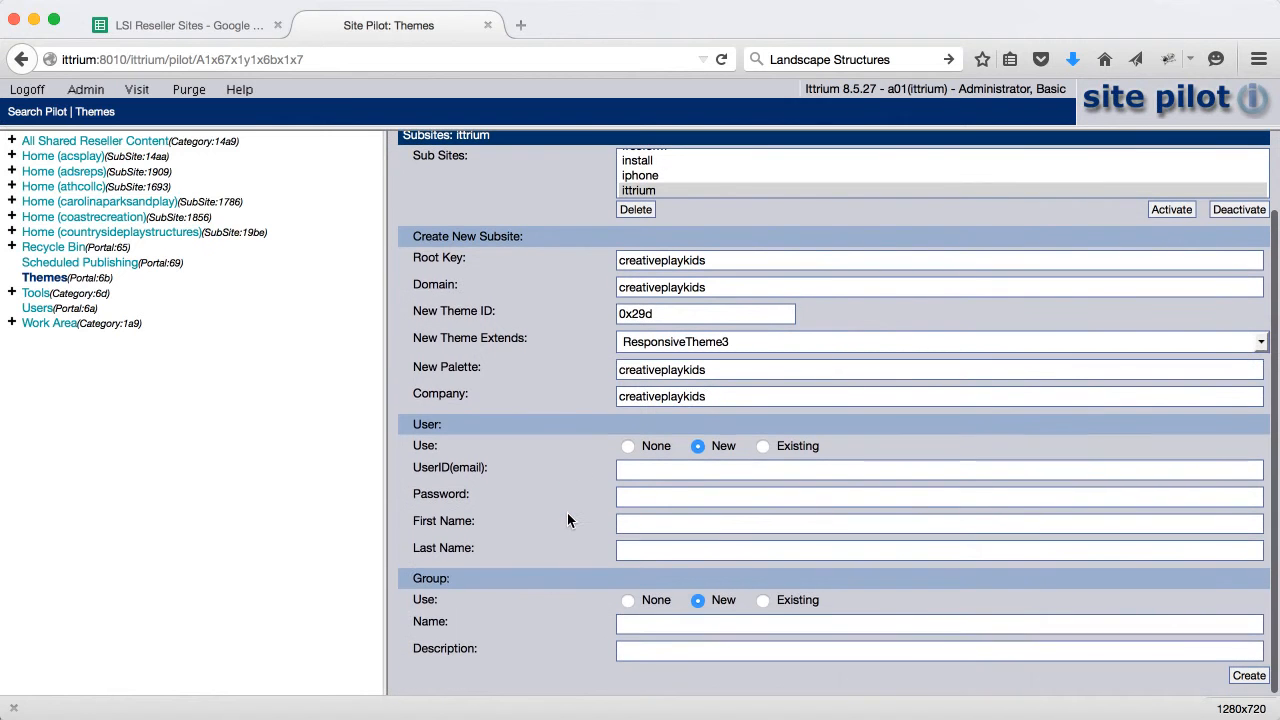
click(634, 472)
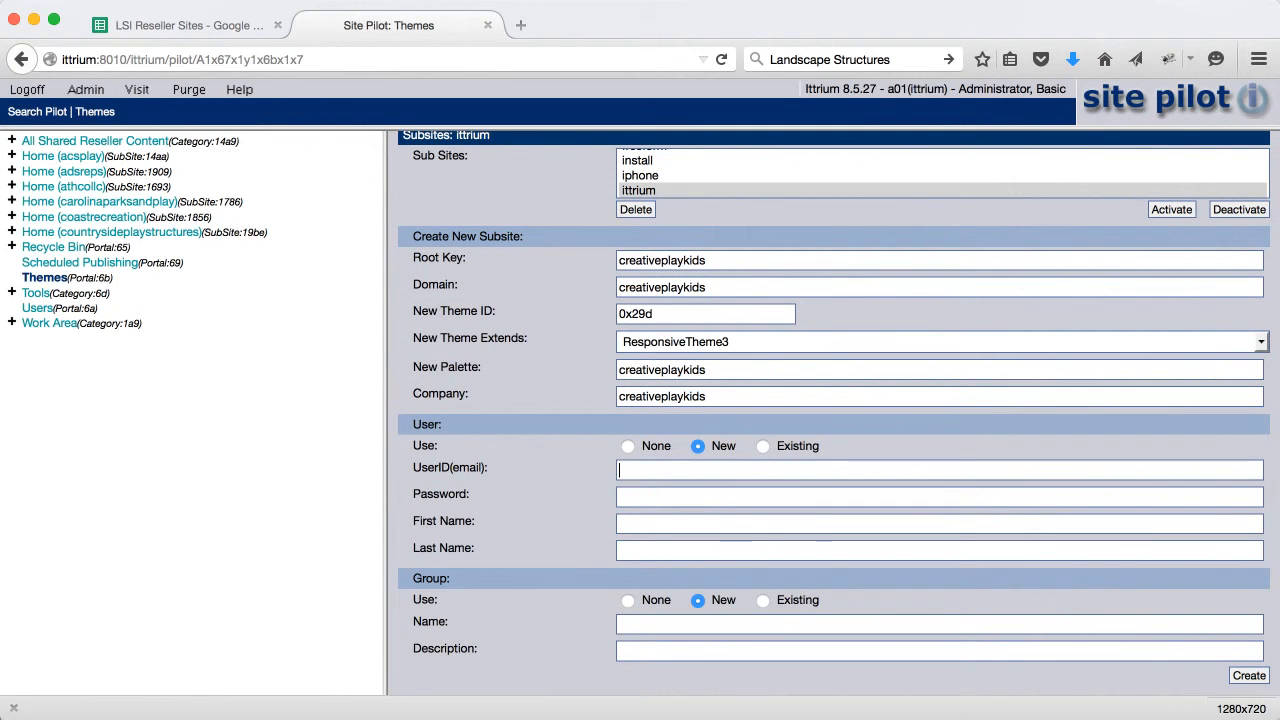
text(editor@)
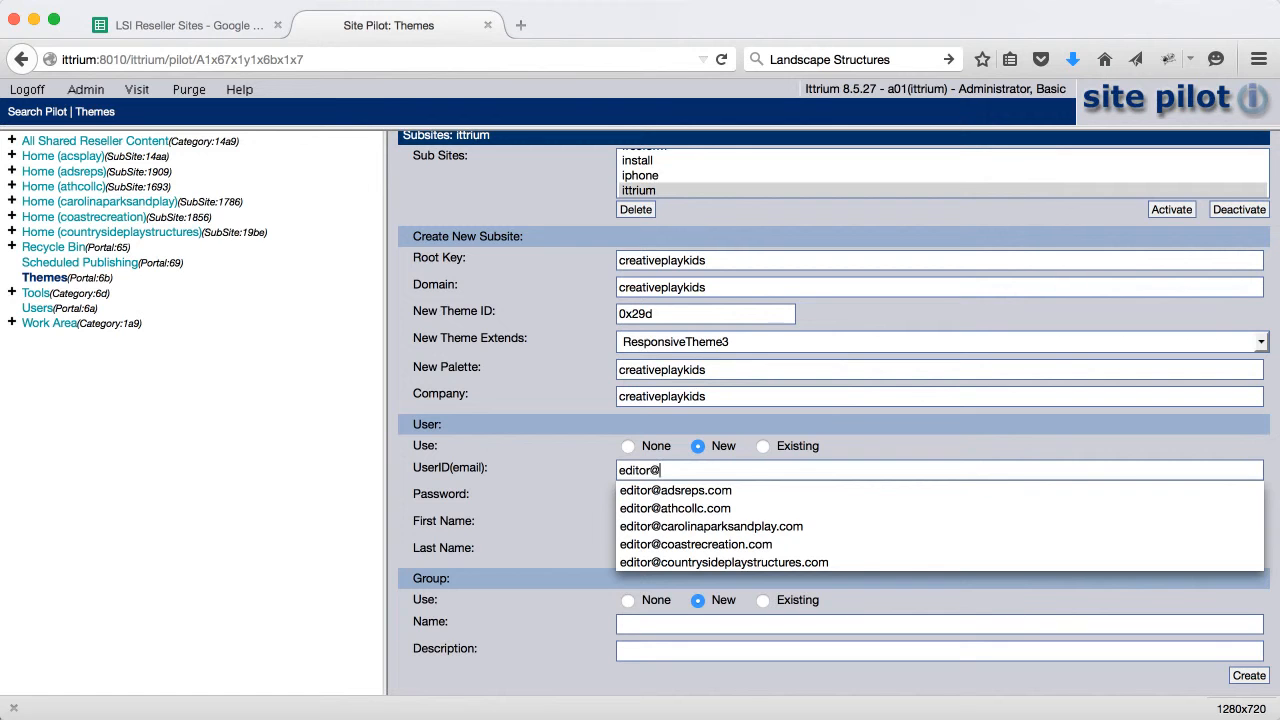
key(super+v)
text(.com)
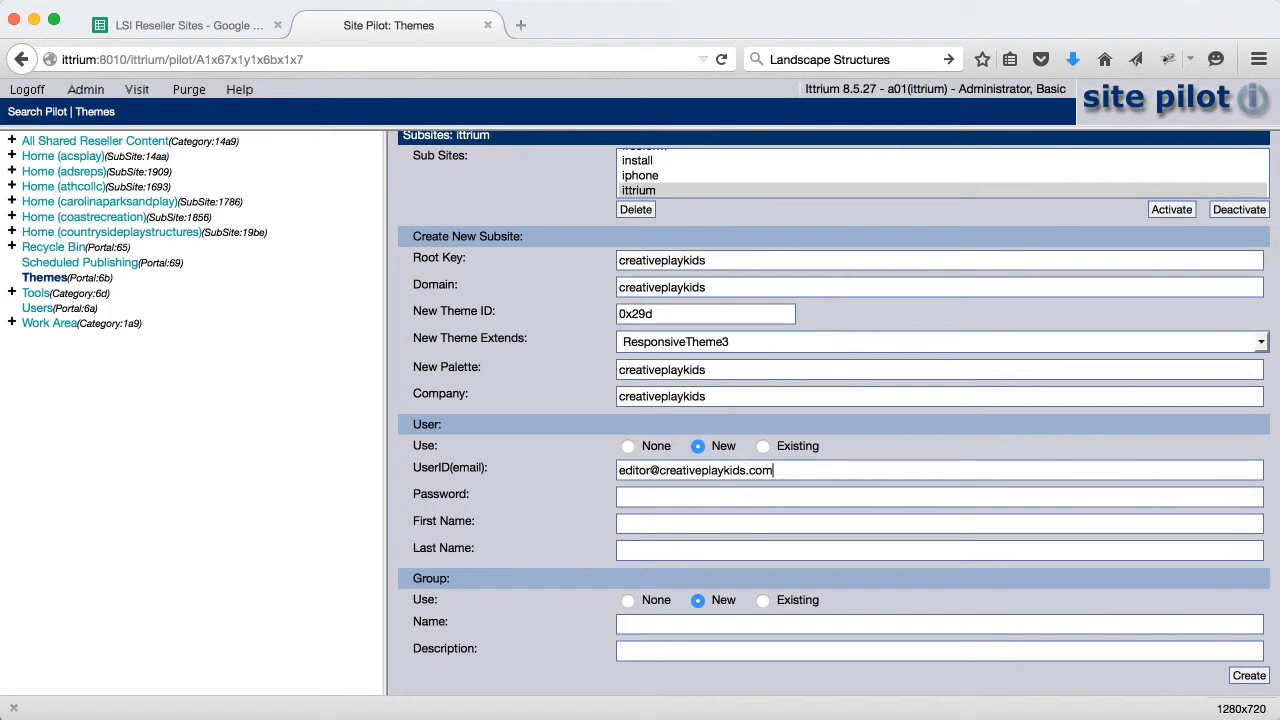
text(***)
key(BackSpace)
key(BackSpace)
key(BackSpace)
text(******)
text(***)
text(Editor)
Set last name Creativeplaykids and group name creativeplaykids, then create the subsite
key(Tab)
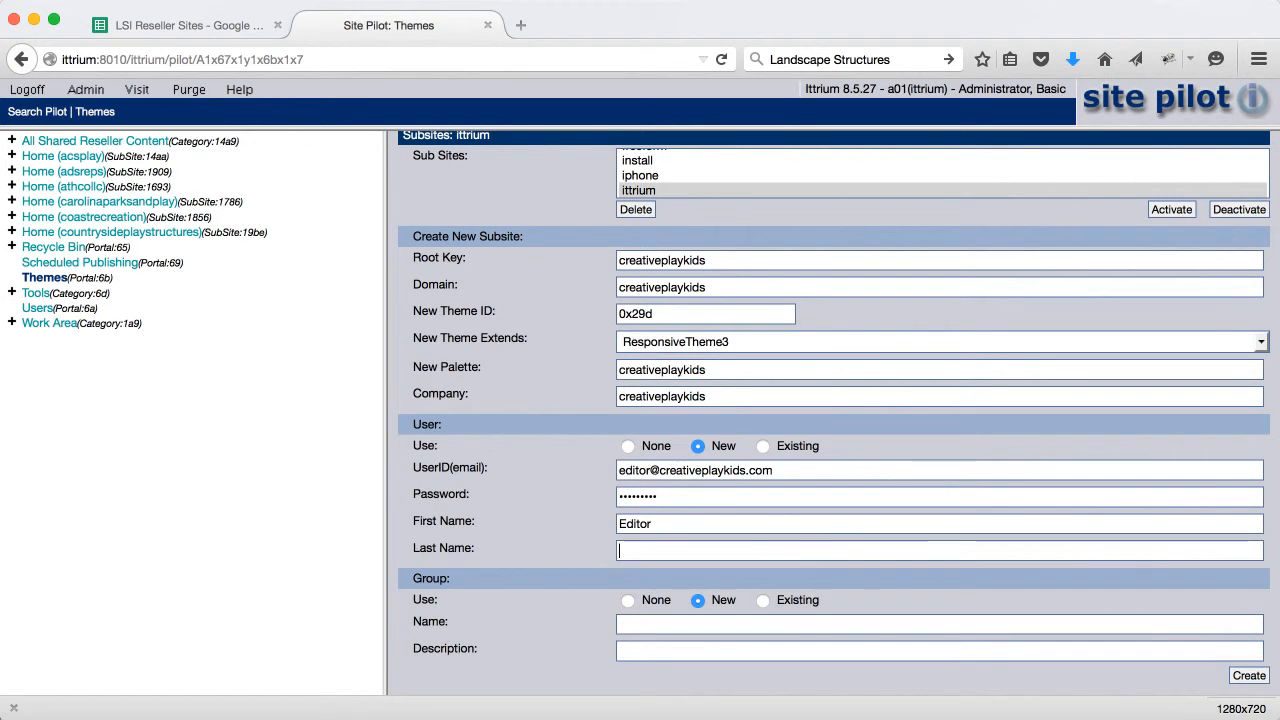
key(super+v)
key(Right)
key(BackSpace)
text(C)
scroll(569, 486, down, 1)
click(639, 622)
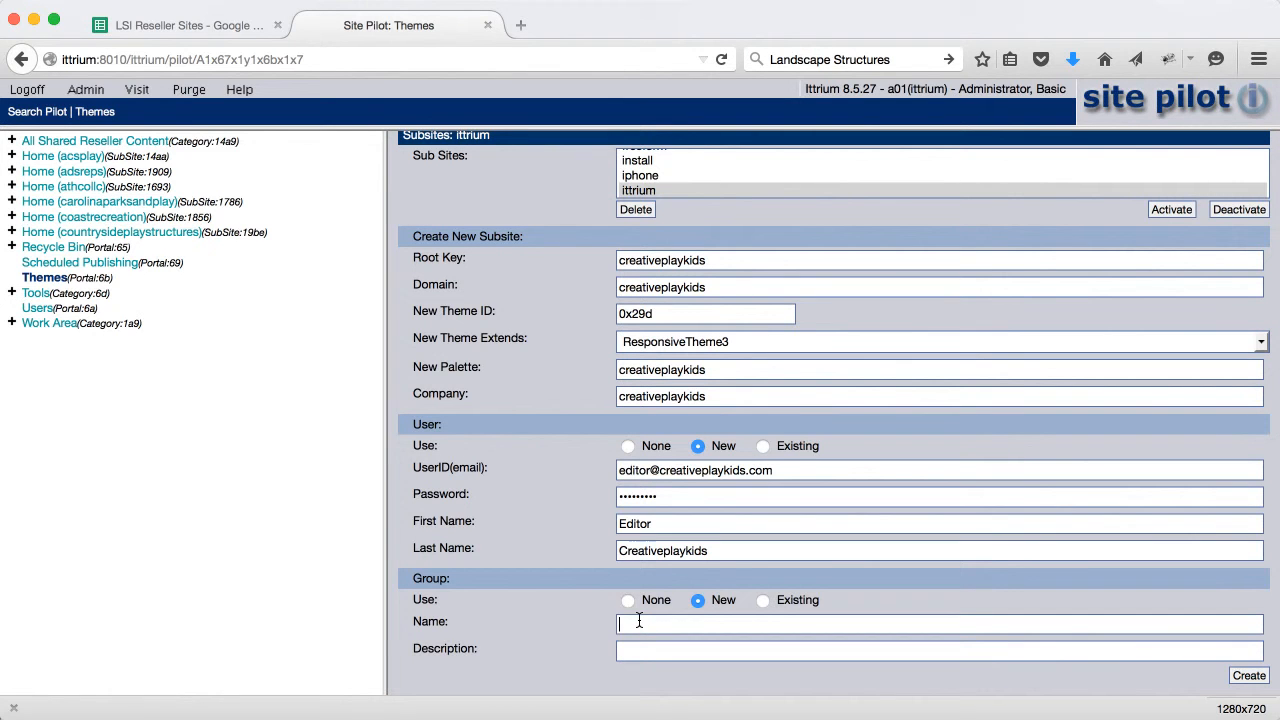
key(ctrl+v)
click(1249, 677)
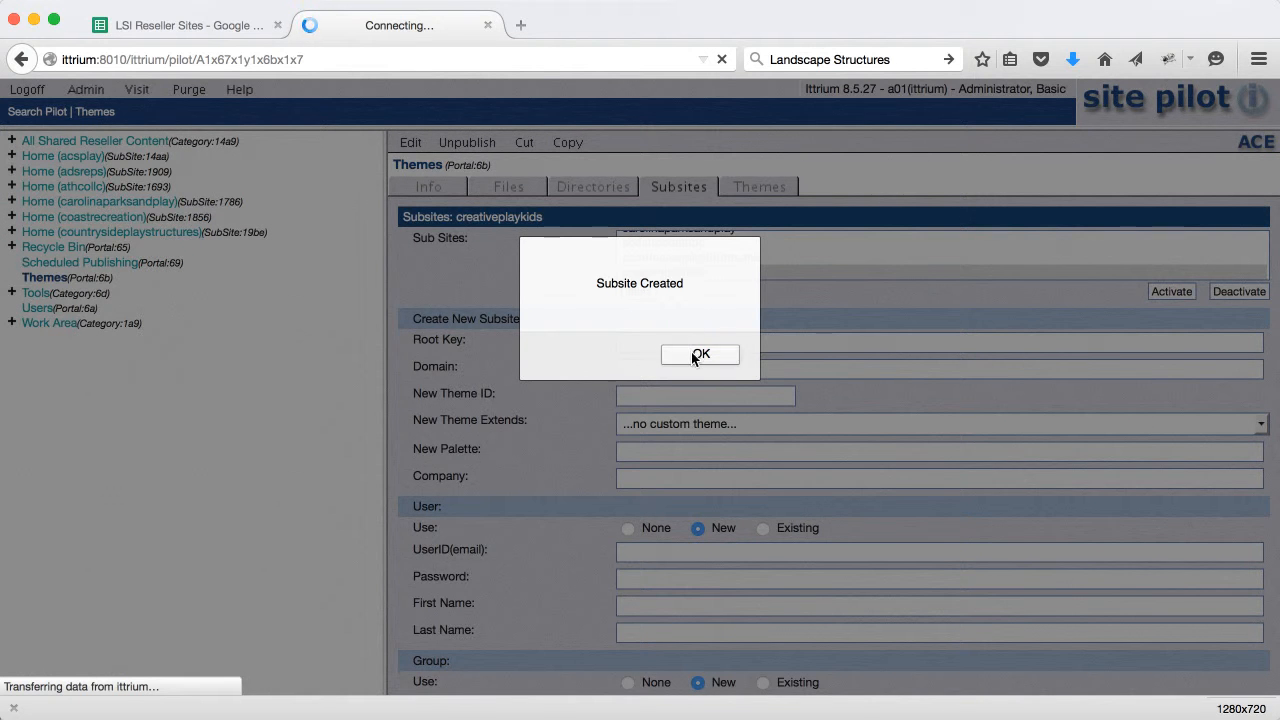
Under All Shared Reseller Content, expand Home (creativeplaykids) and its Navigation pages
click(697, 355)
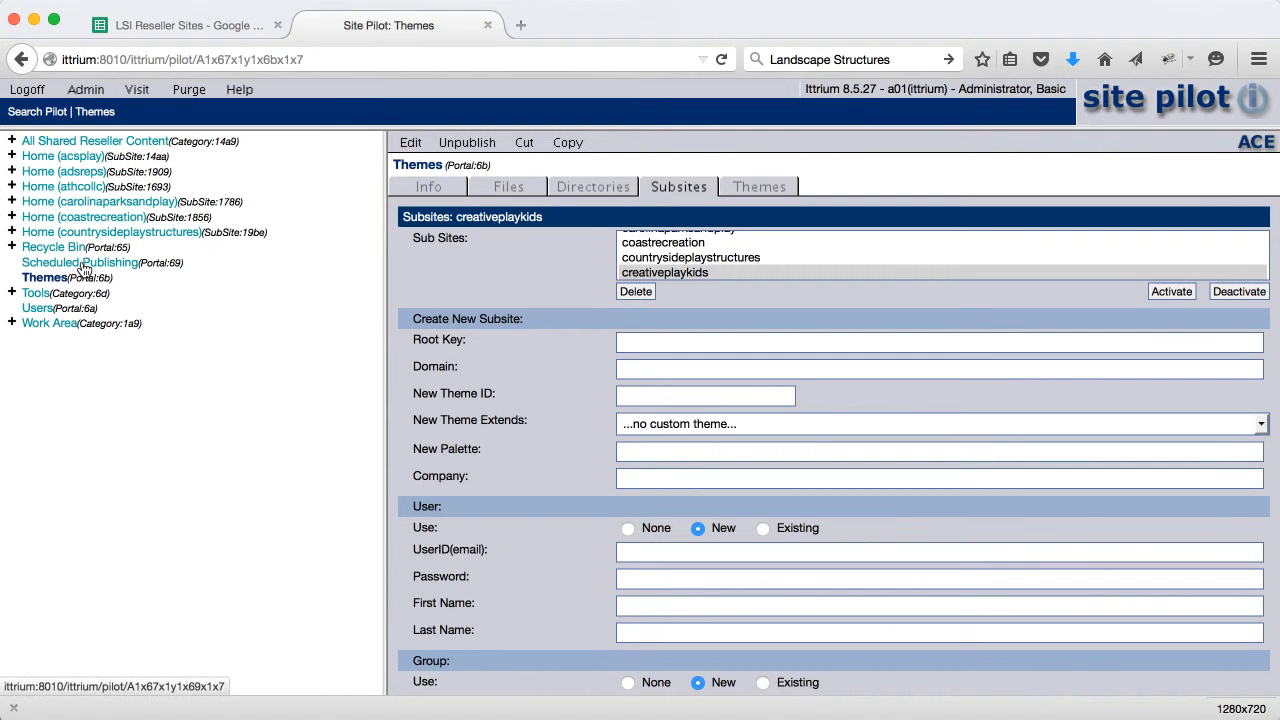
click(44, 141)
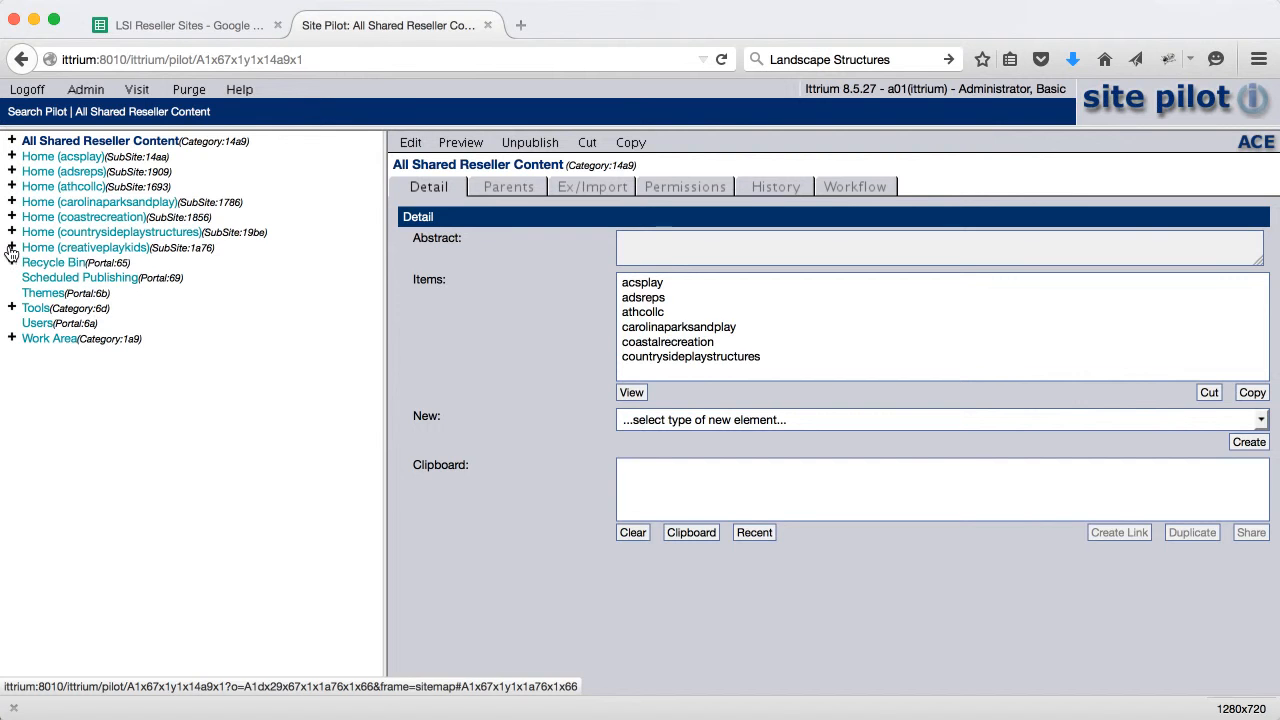
click(11, 248)
click(31, 309)
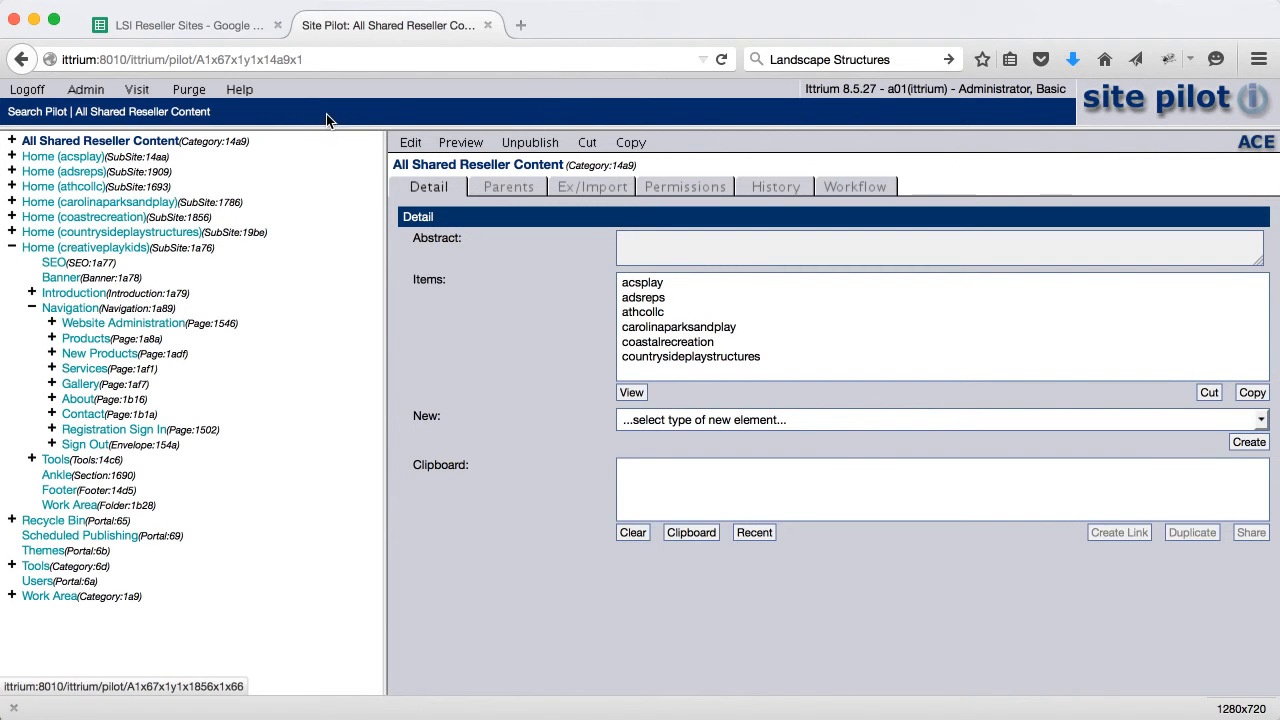
Load creativeplaykids:8010 in a new Firefox tab
click(521, 25)
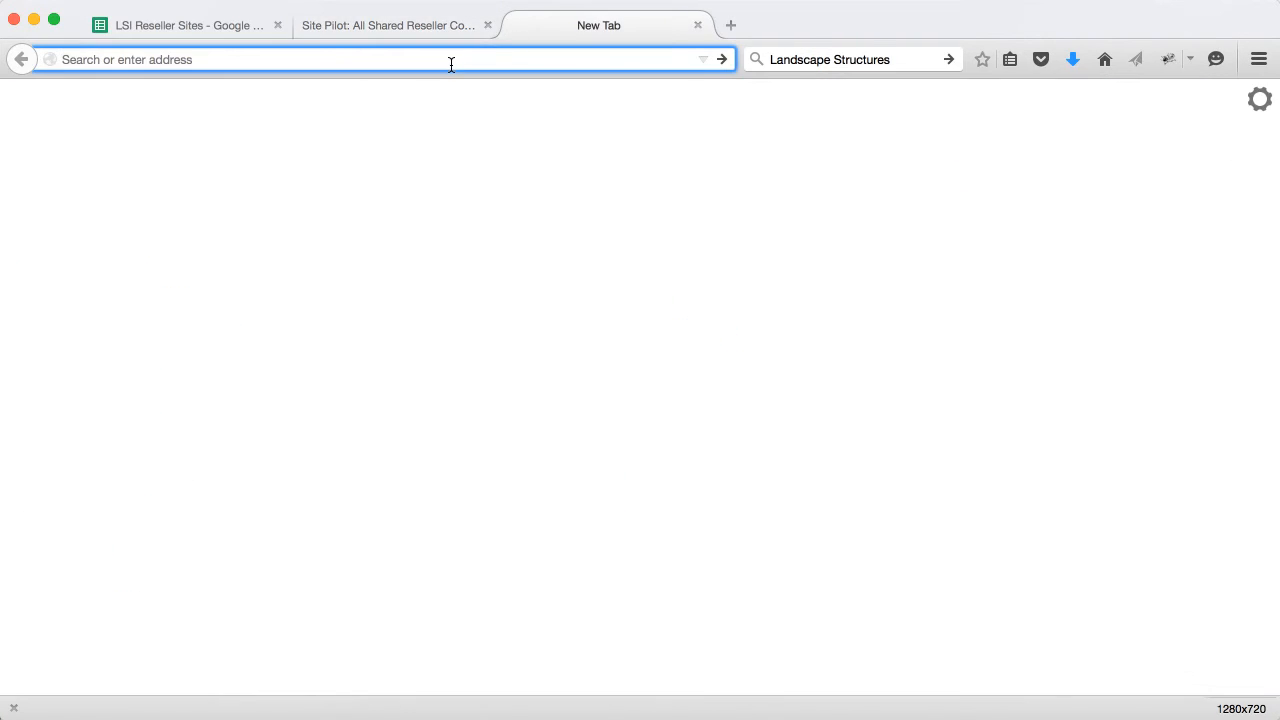
key(super+v)
text(:8010)
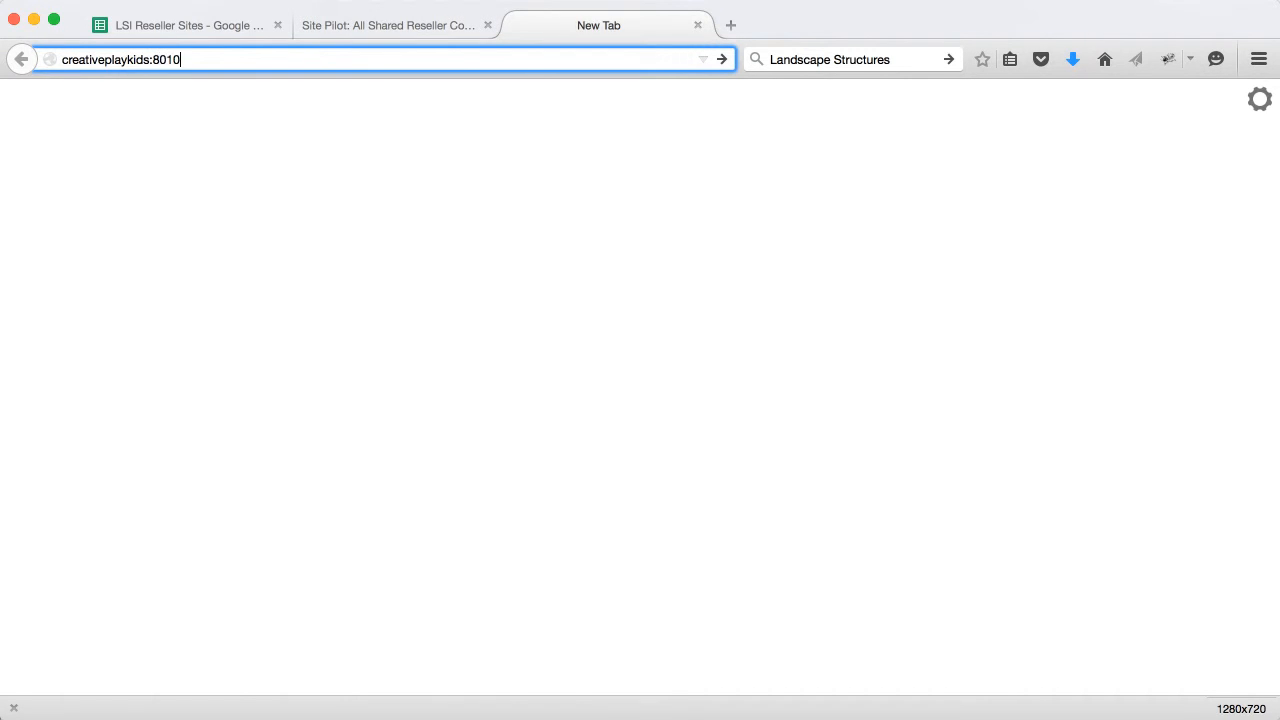
key(Return)
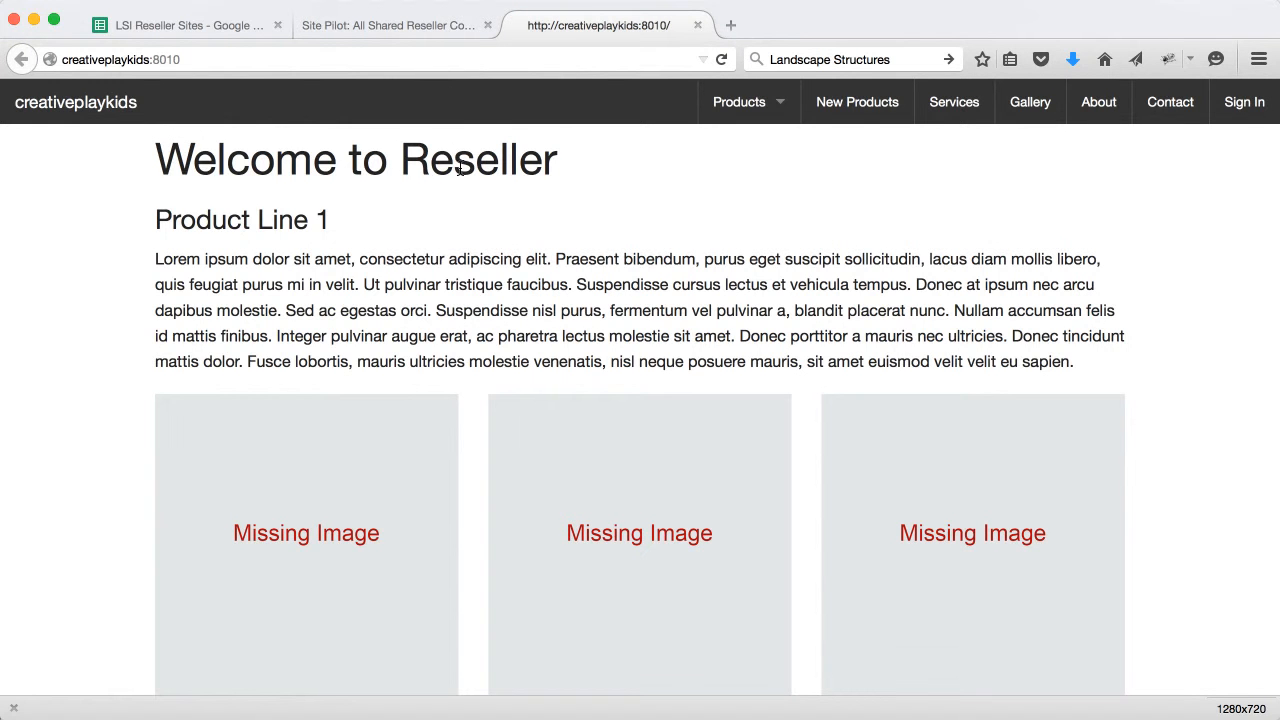
View the Products page and the still-empty Playgrounds page
scroll(643, 378, down, 3)
scroll(643, 378, up, 3)
mouse_move(740, 104)
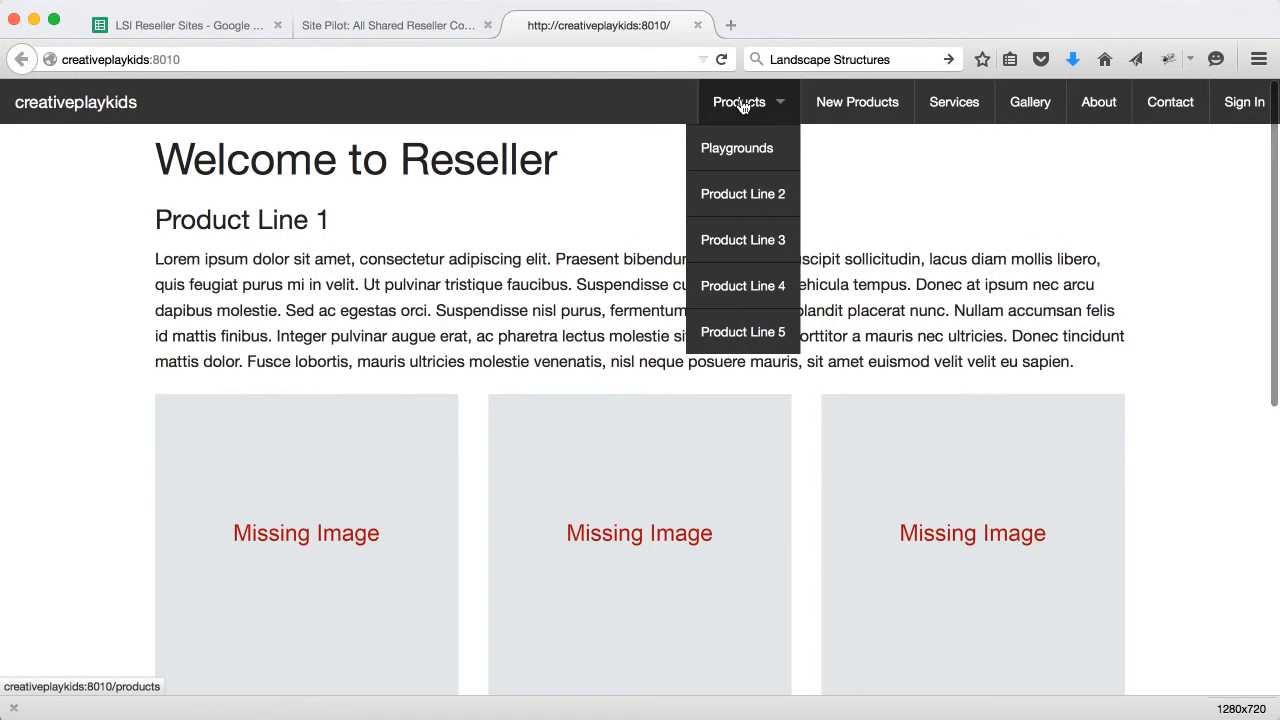
click(743, 106)
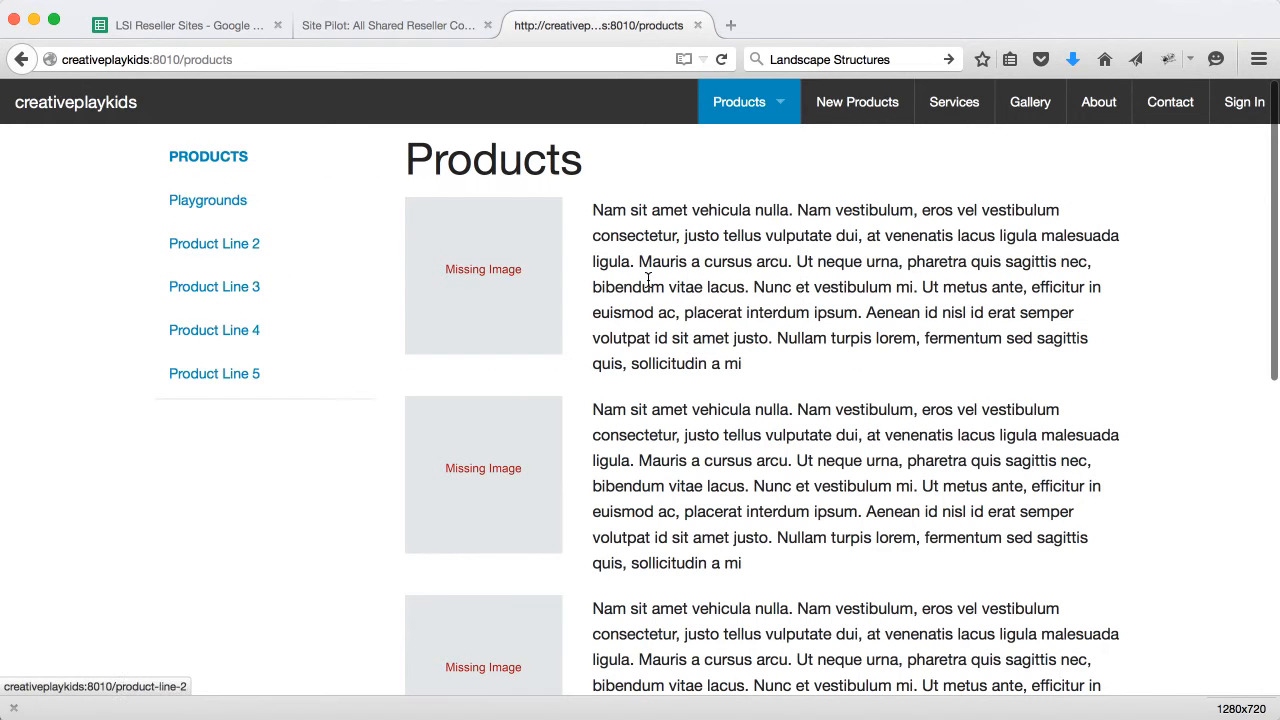
click(731, 150)
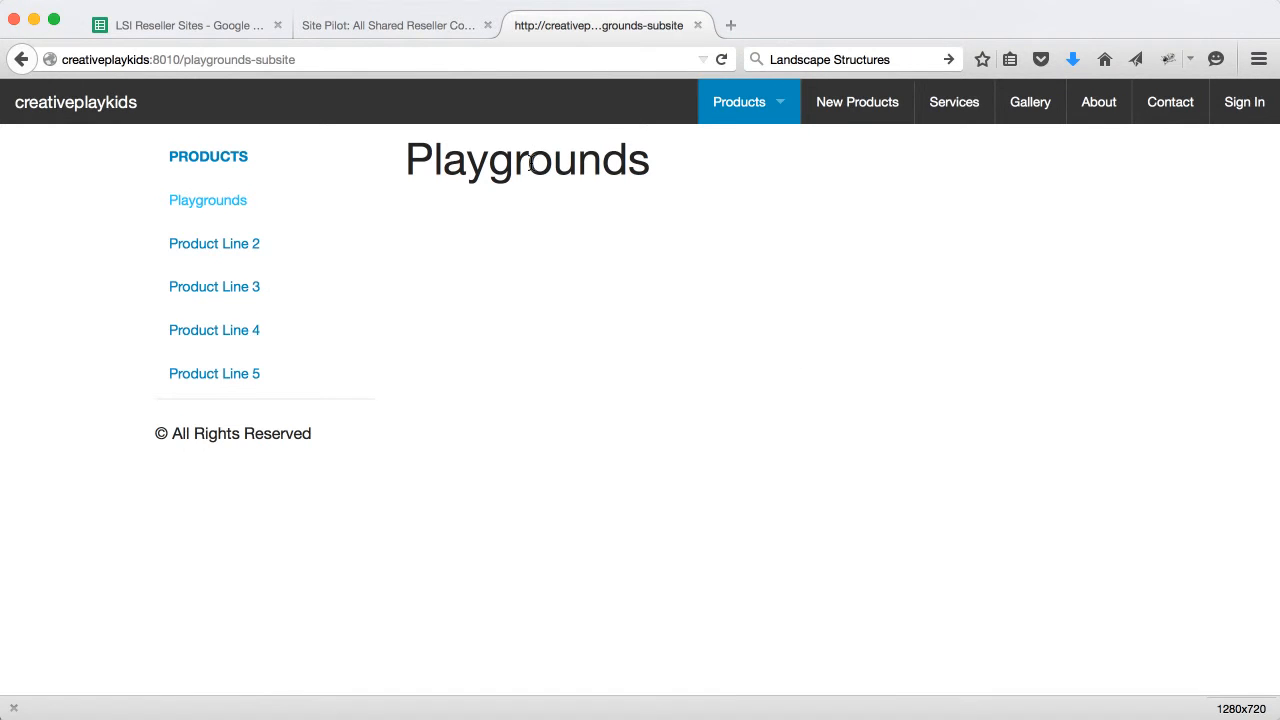
Step through the Product Line 2, 3, 4 and 5 pages
mouse_move(737, 105)
click(722, 199)
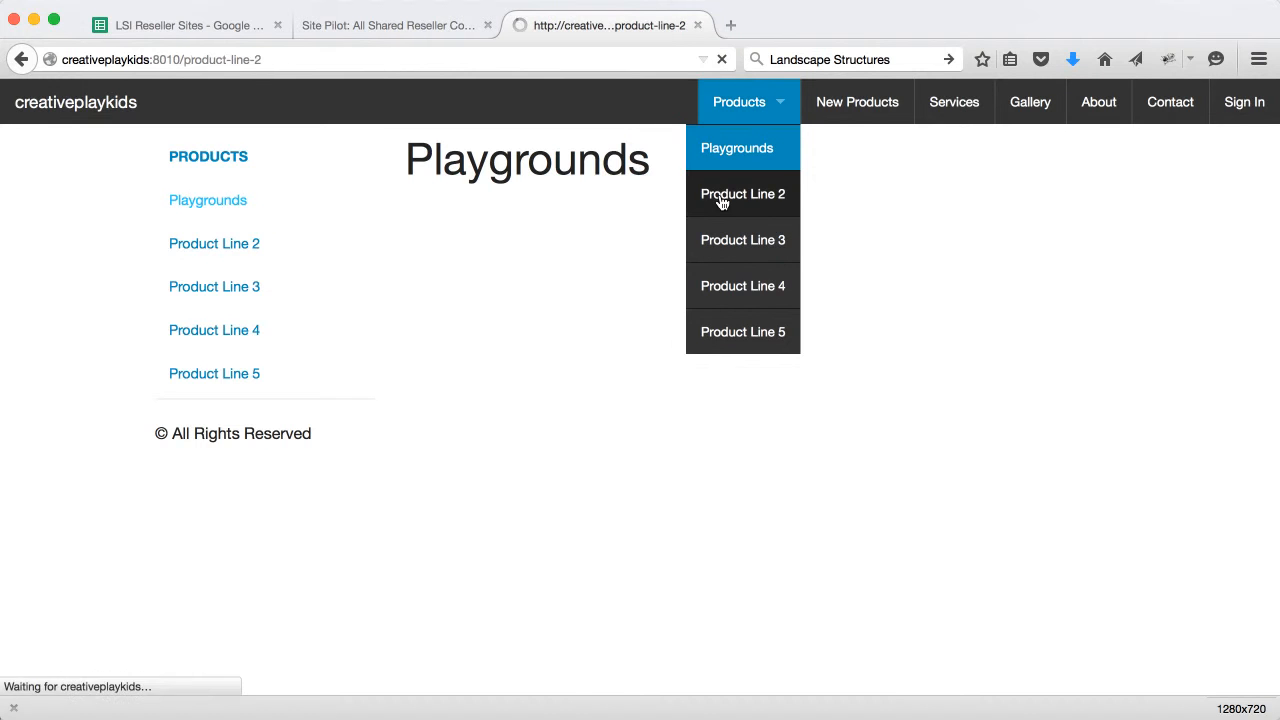
click(205, 289)
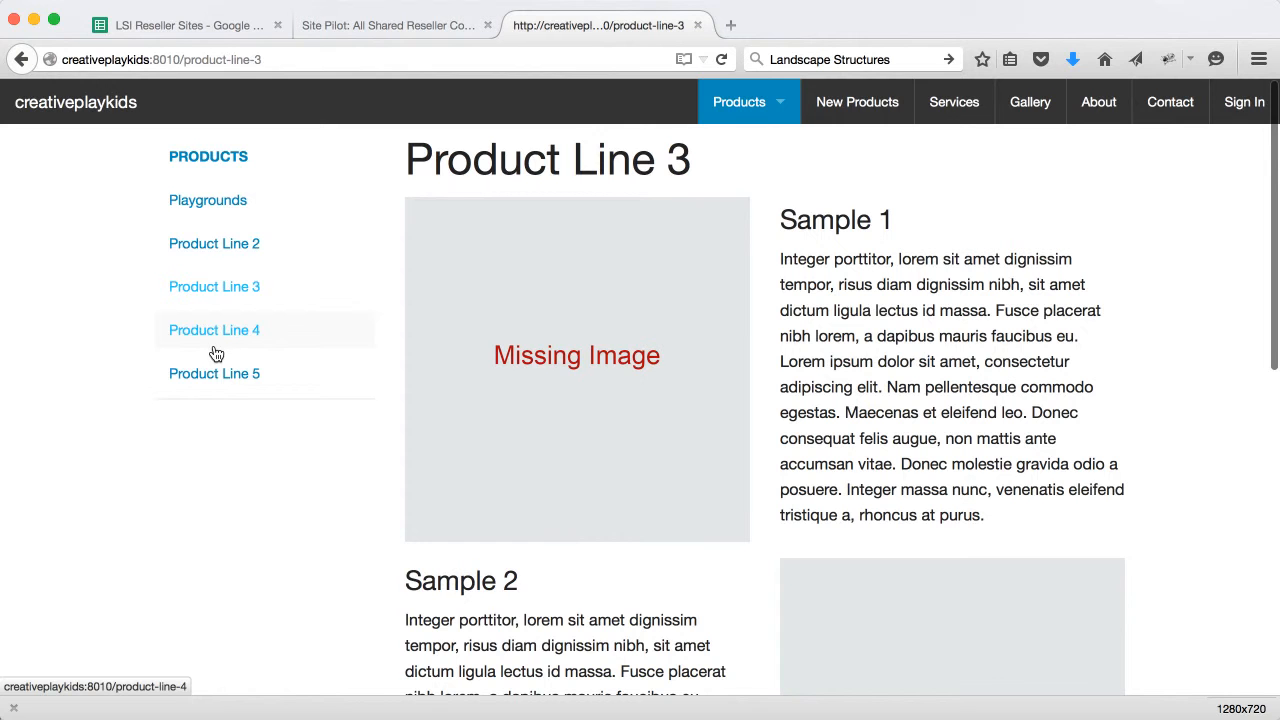
click(207, 340)
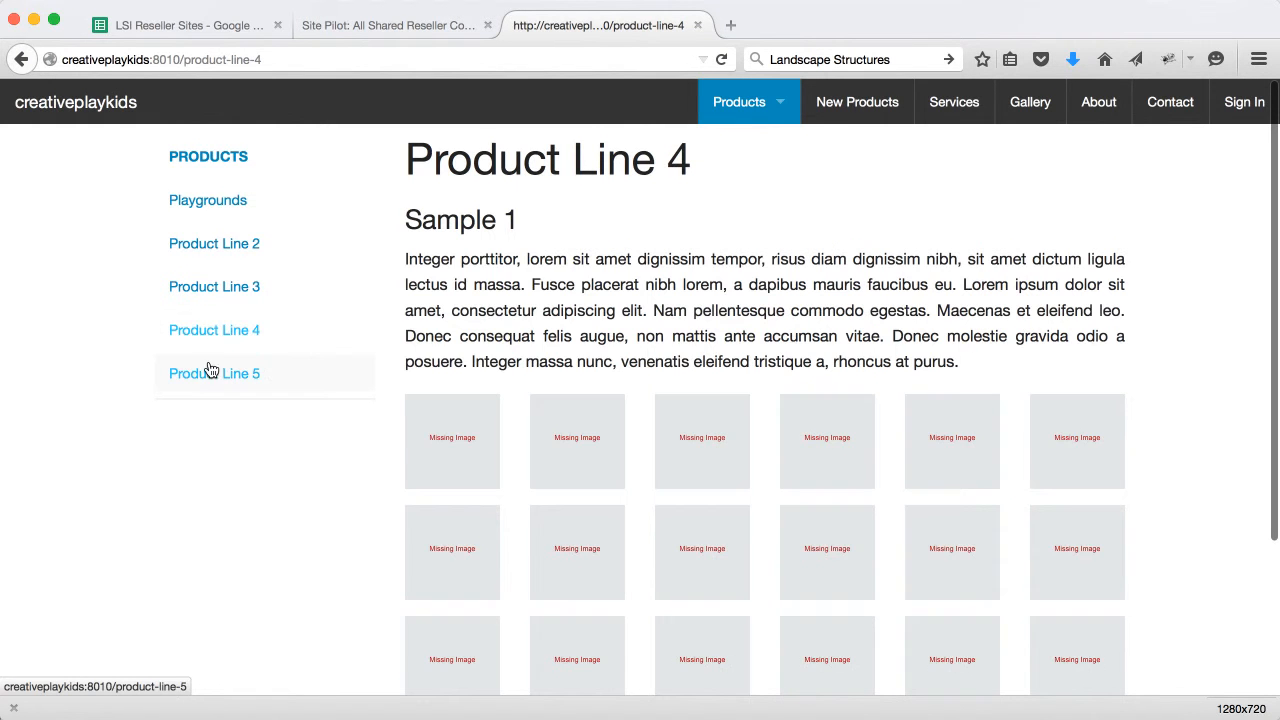
click(212, 373)
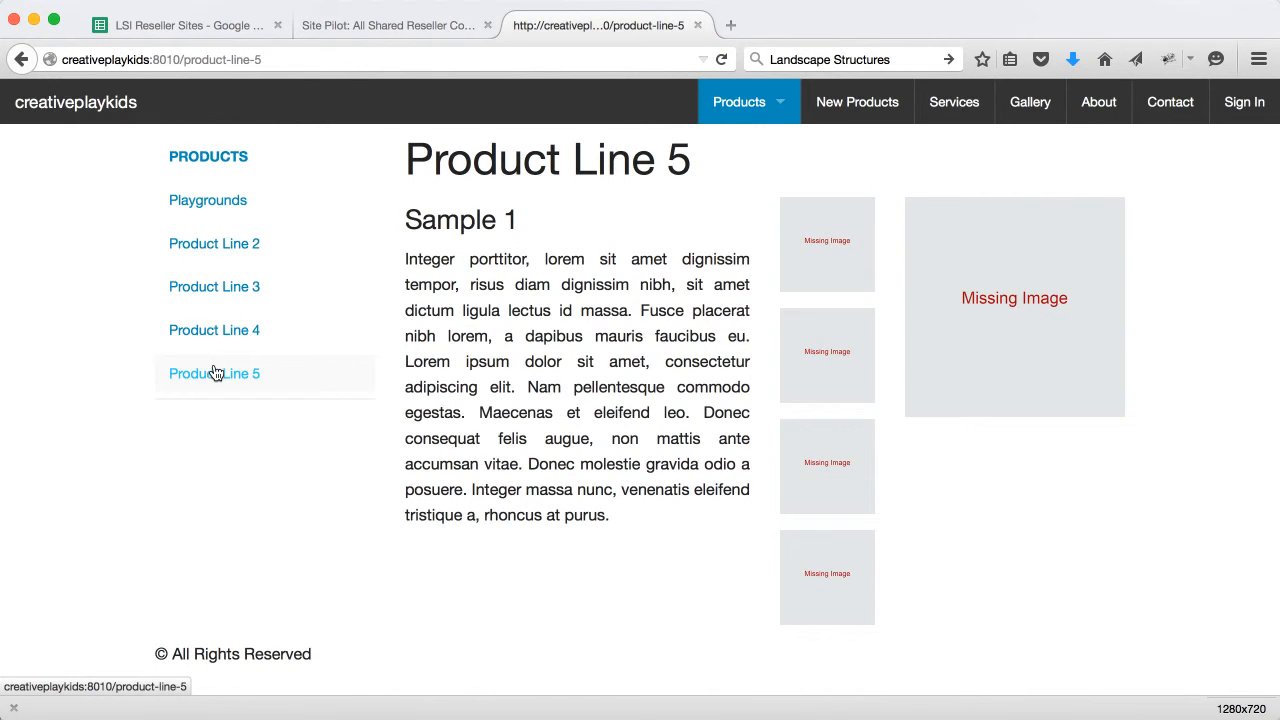
Browse the Contact and Gallery pages, then go to Sign In and select the email field
click(1168, 107)
click(1029, 110)
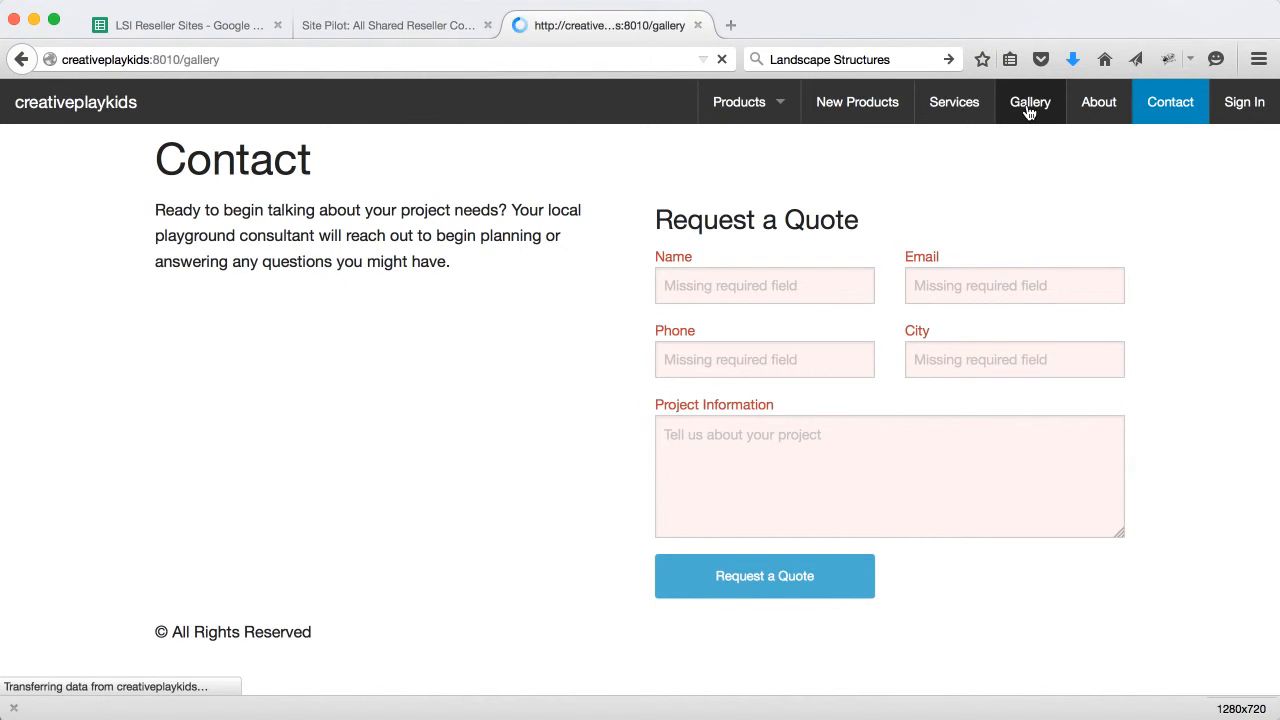
scroll(891, 271, down, 5)
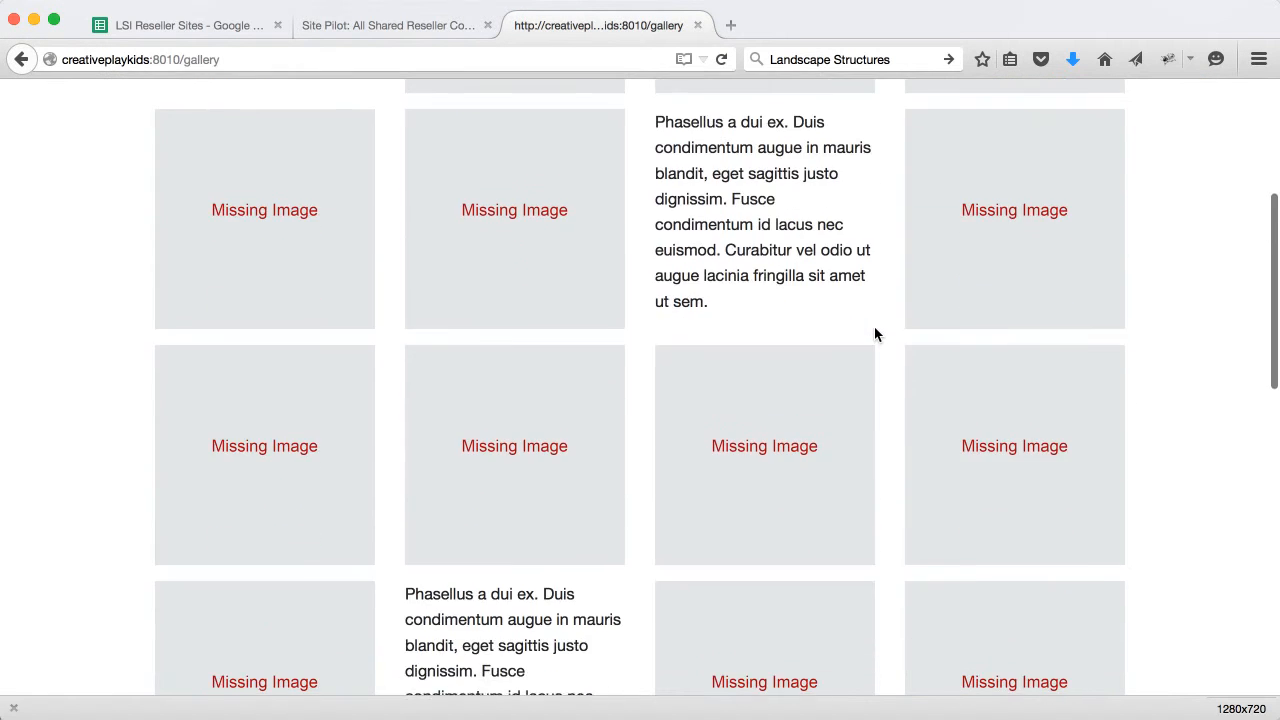
scroll(874, 335, up, 5)
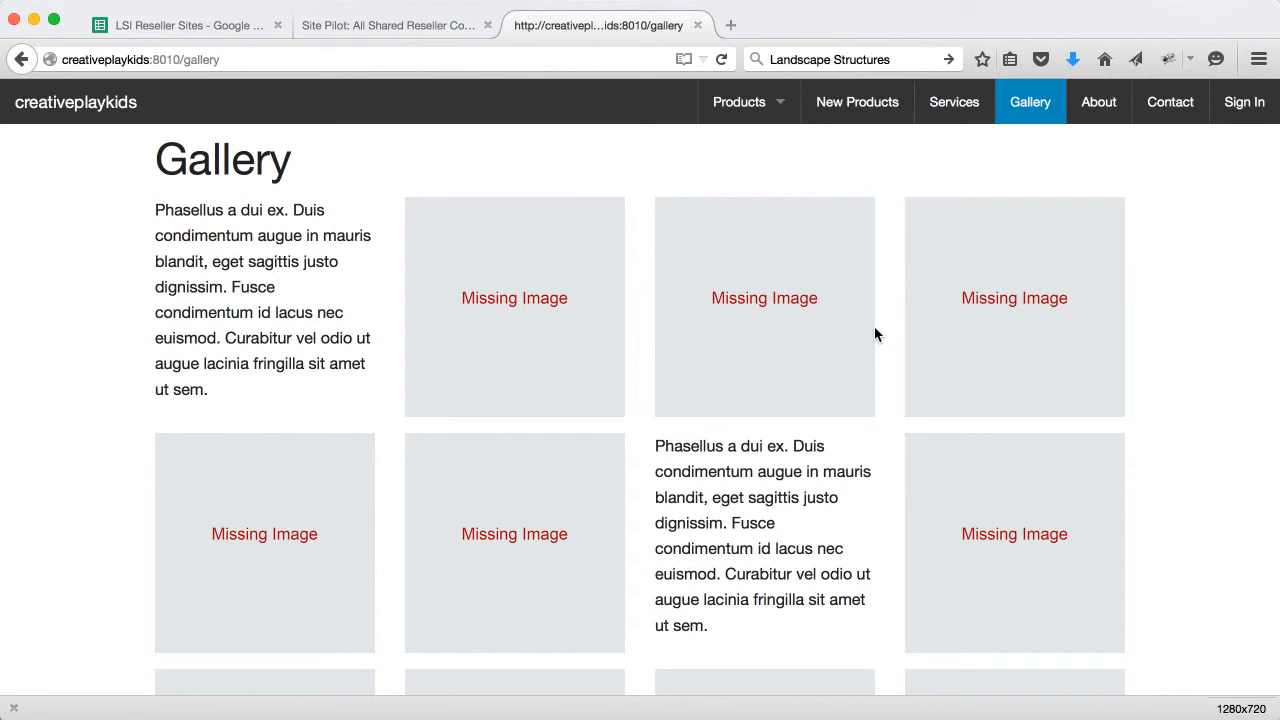
click(1247, 104)
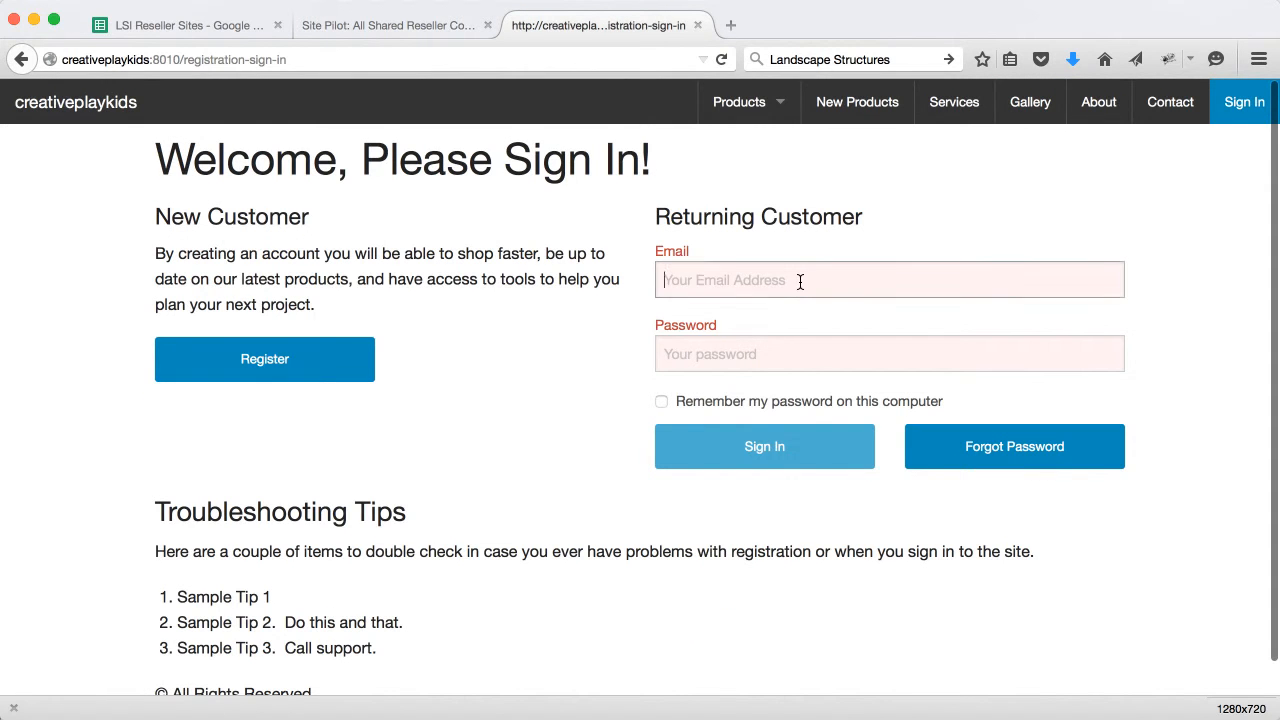
click(800, 281)
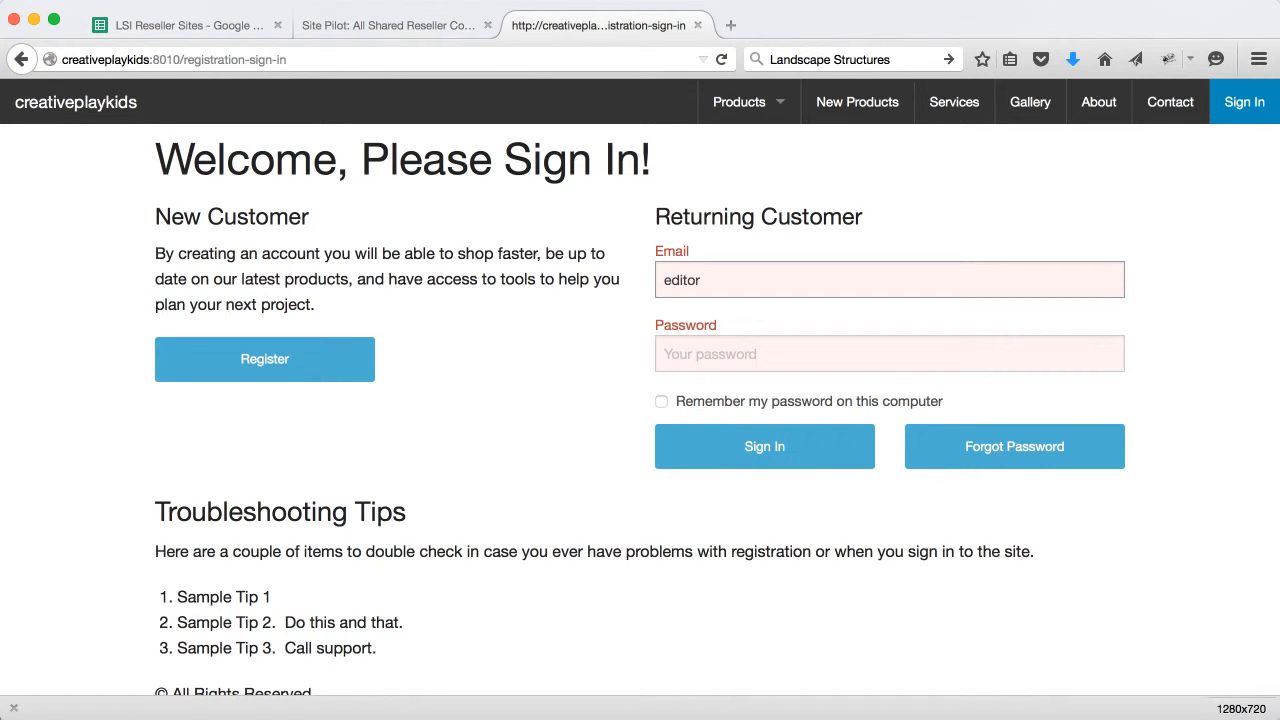
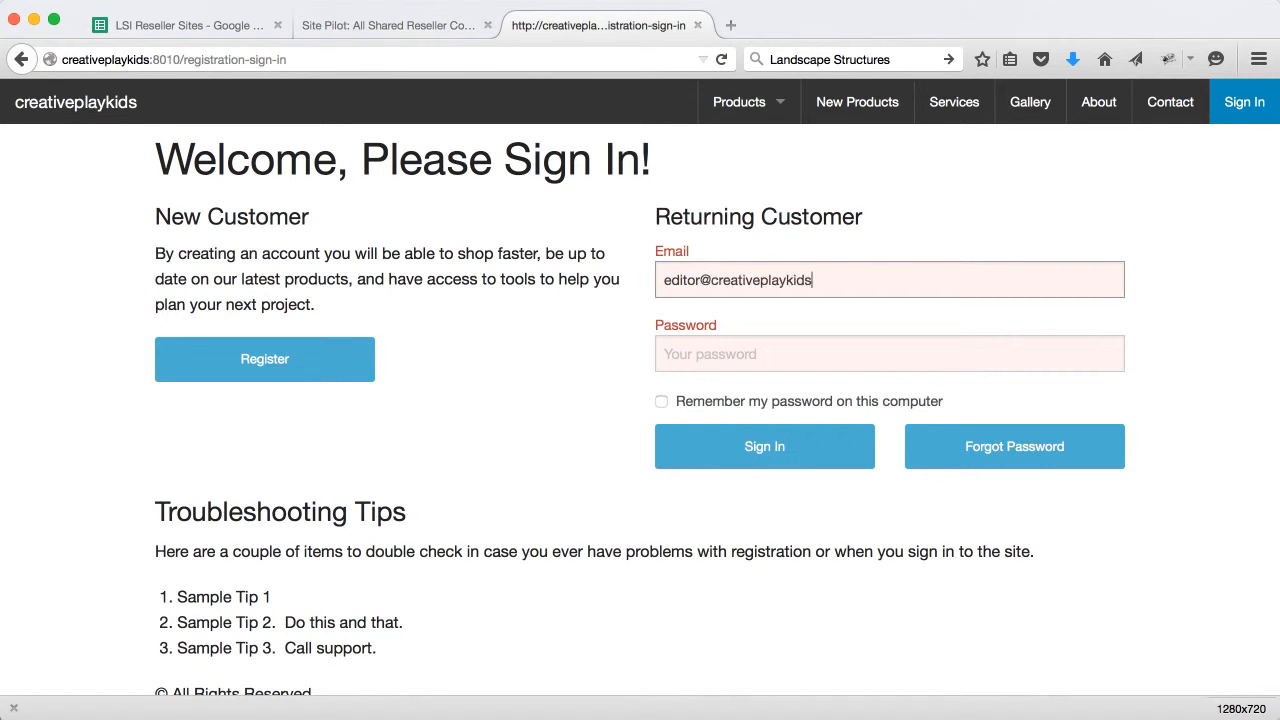
Sign in to the creativeplaykids site with the editor's e-mail and password
key(Tab)
text(••)
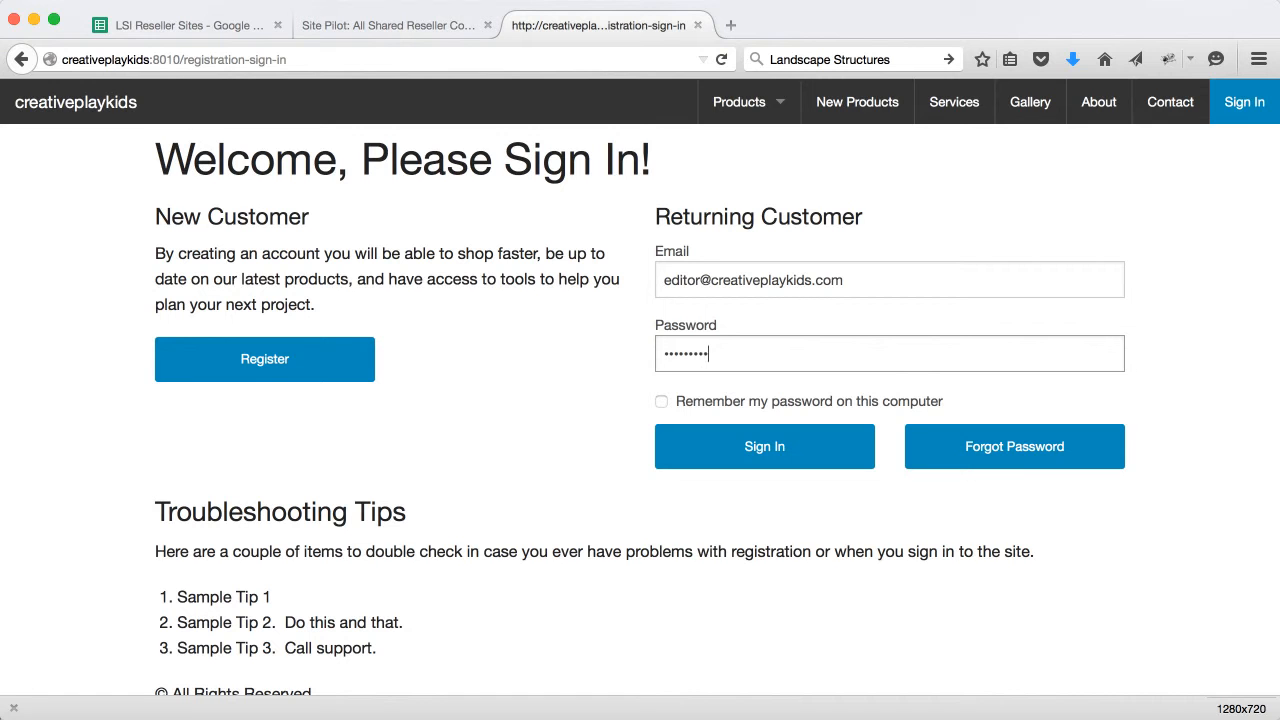
click(790, 451)
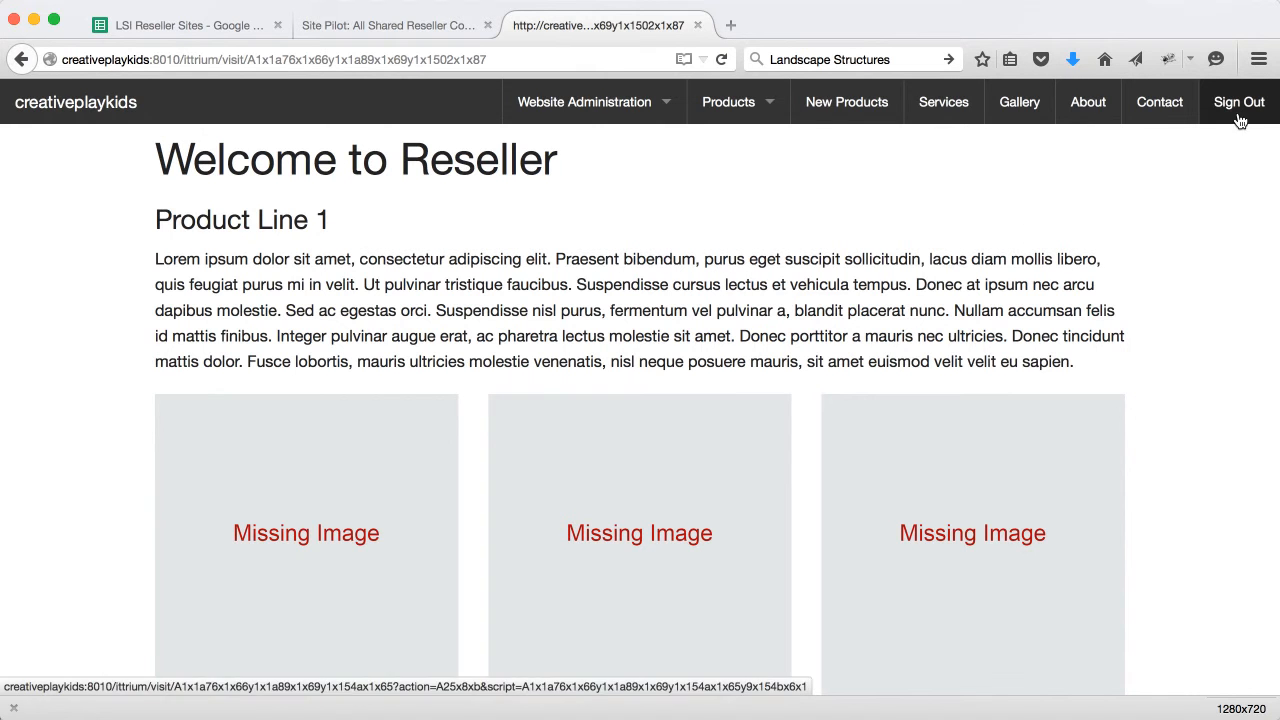
mouse_move(591, 108)
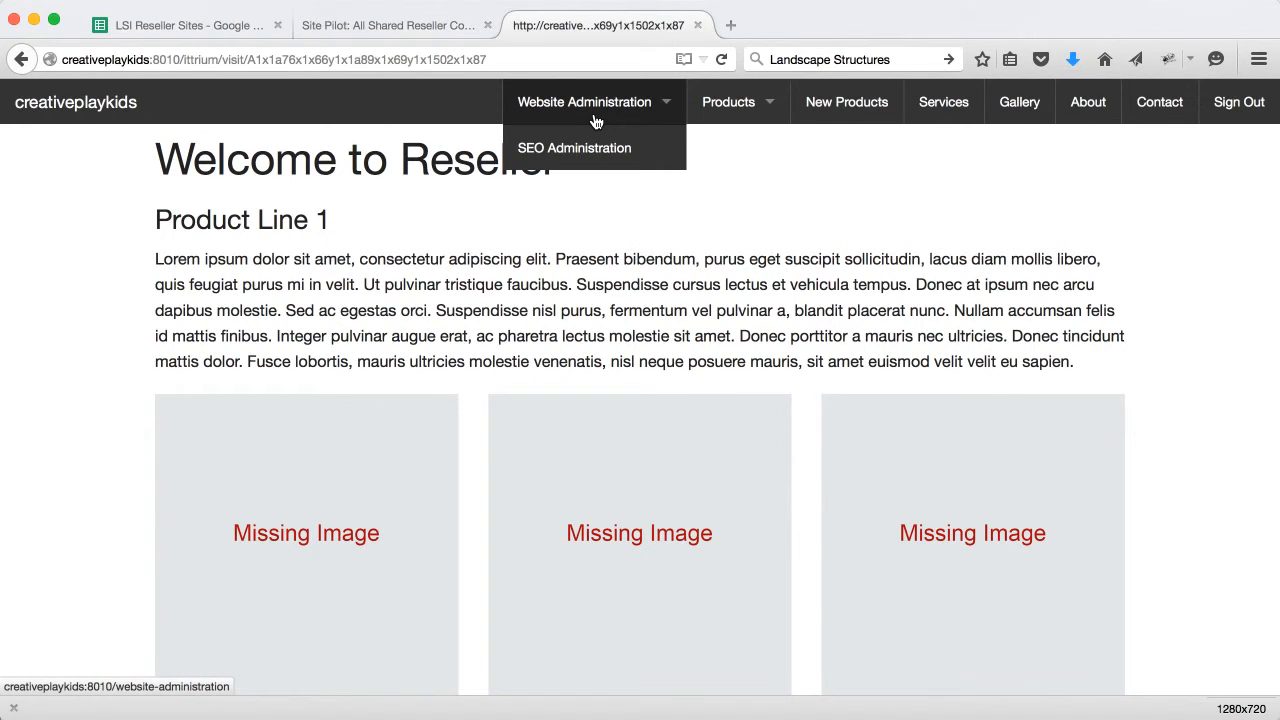
From Website Administration, launch Page Pilot for the creativeplaykids Home subsite
click(595, 118)
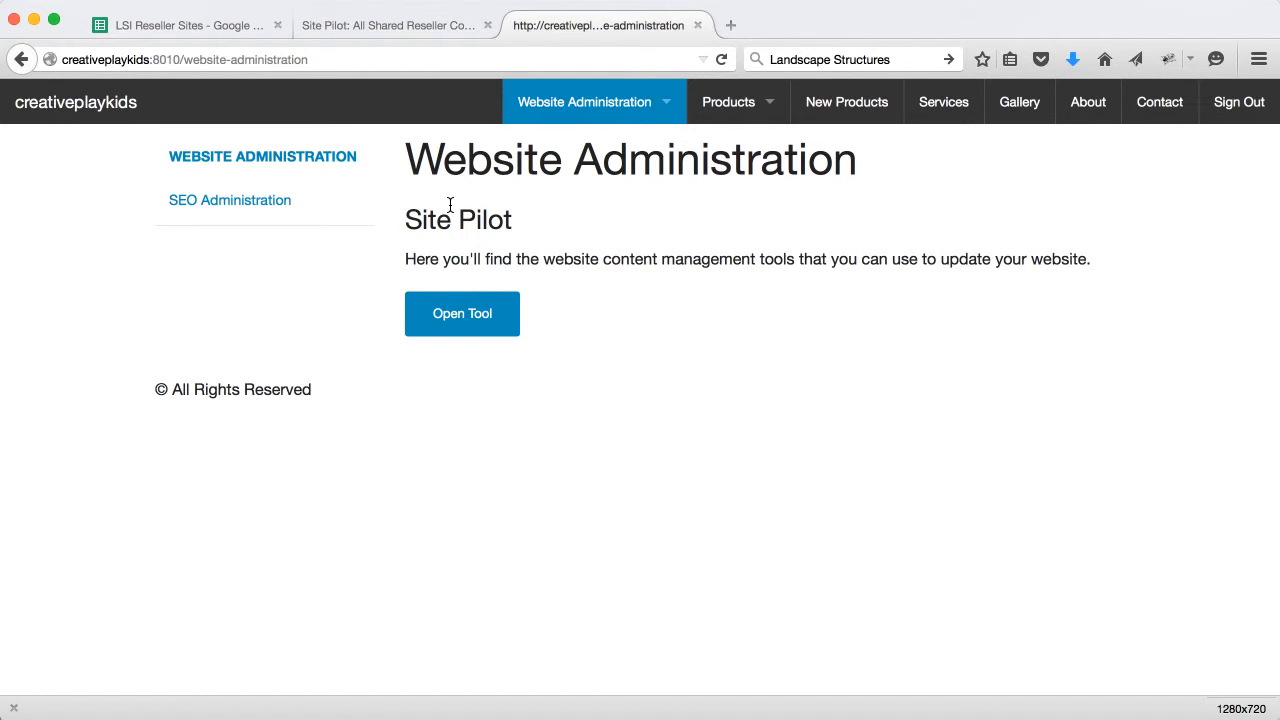
click(402, 30)
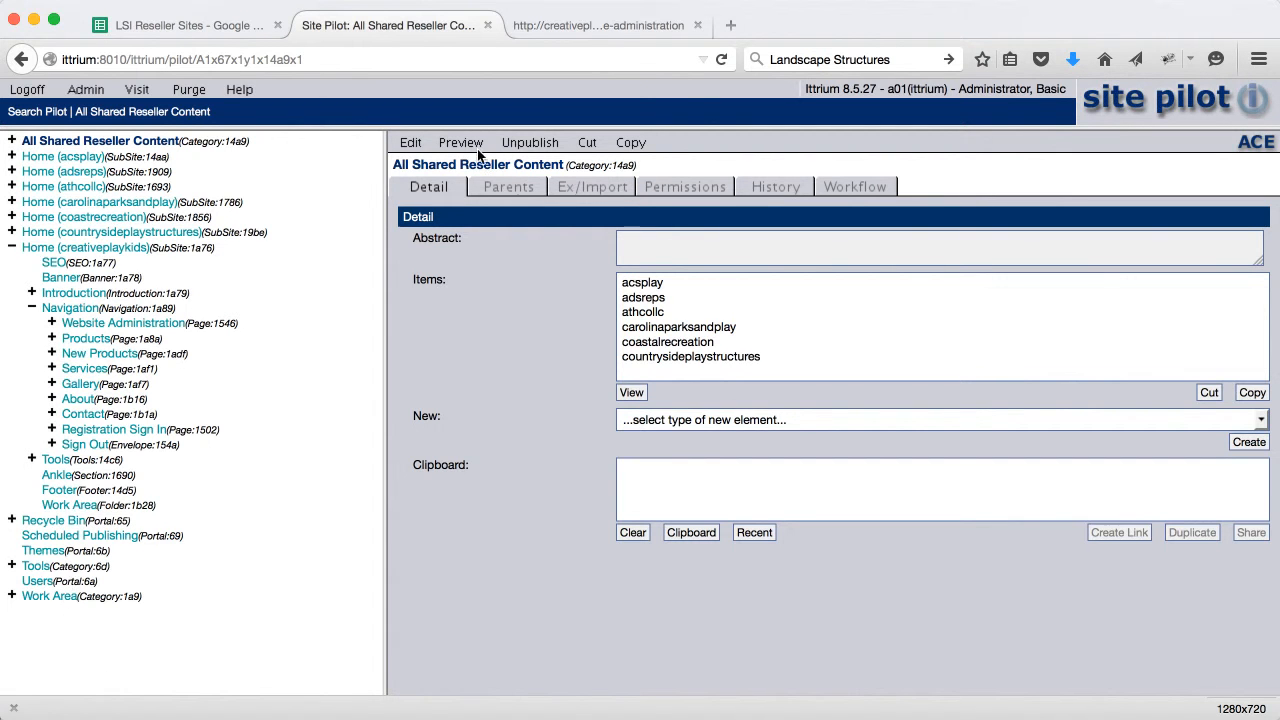
click(598, 25)
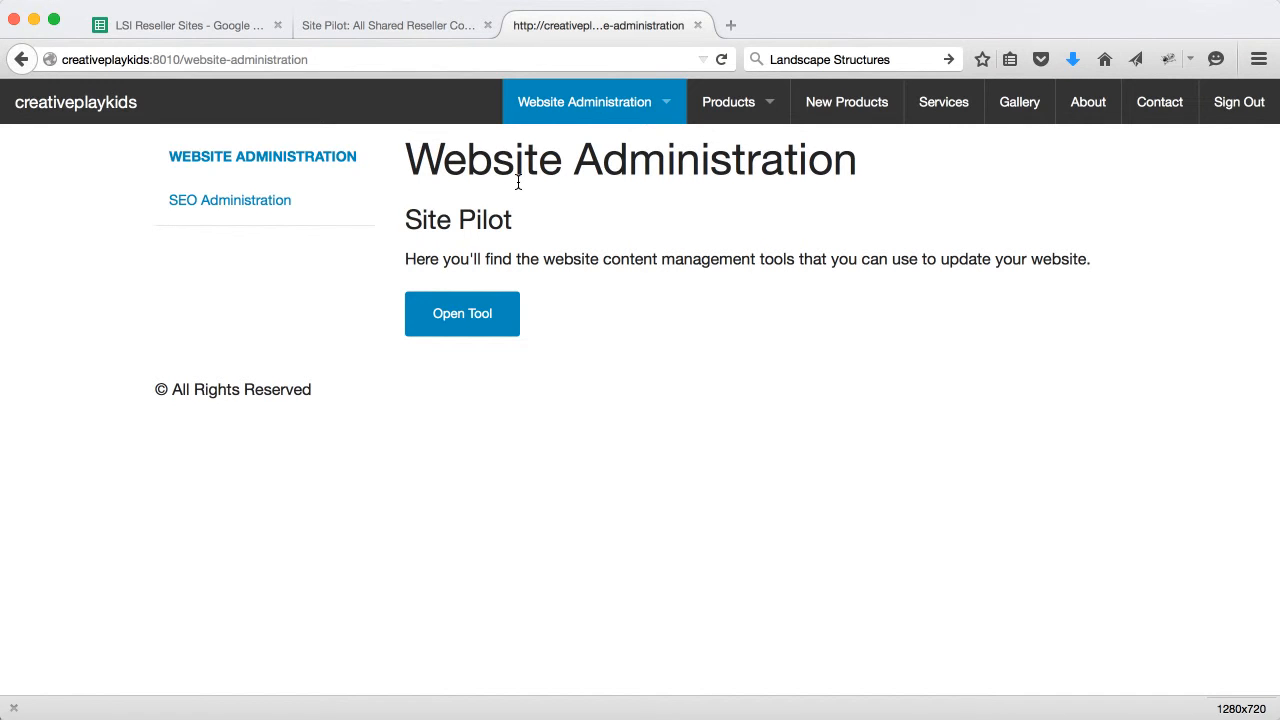
click(453, 318)
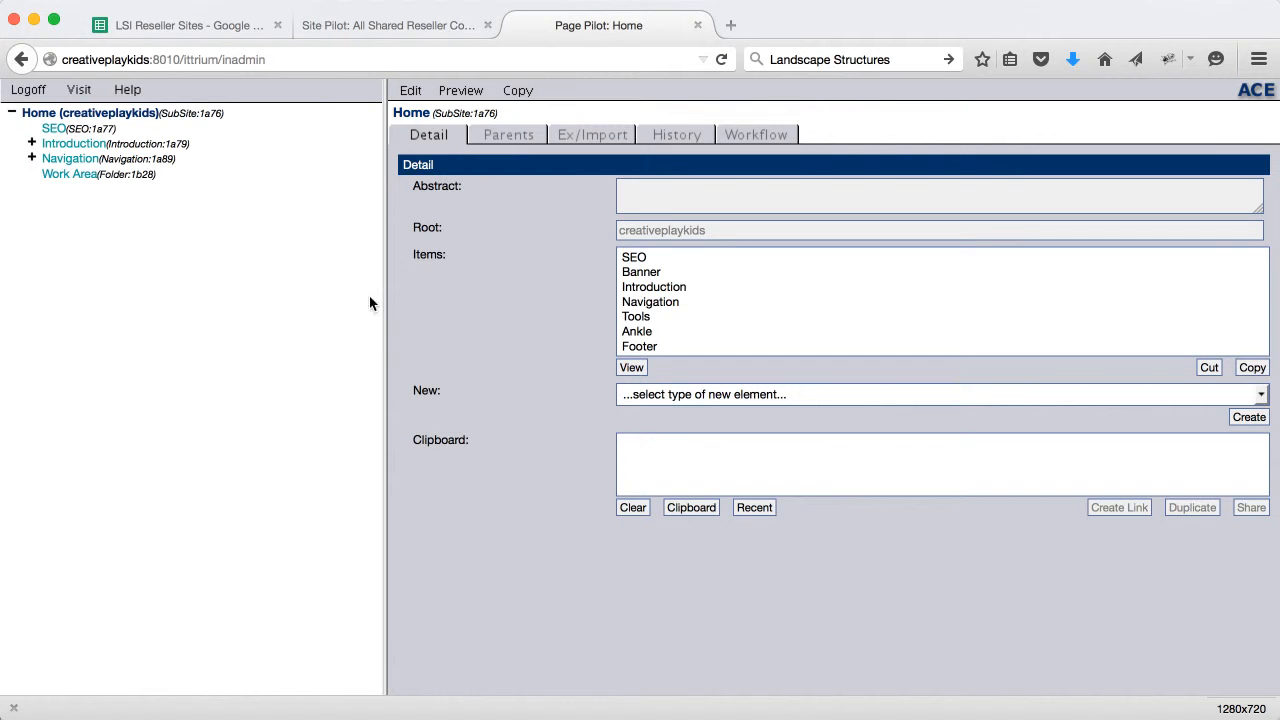
Expand Navigation in the creativeplaykids page tree and compare it with the shared reseller content tree
click(31, 159)
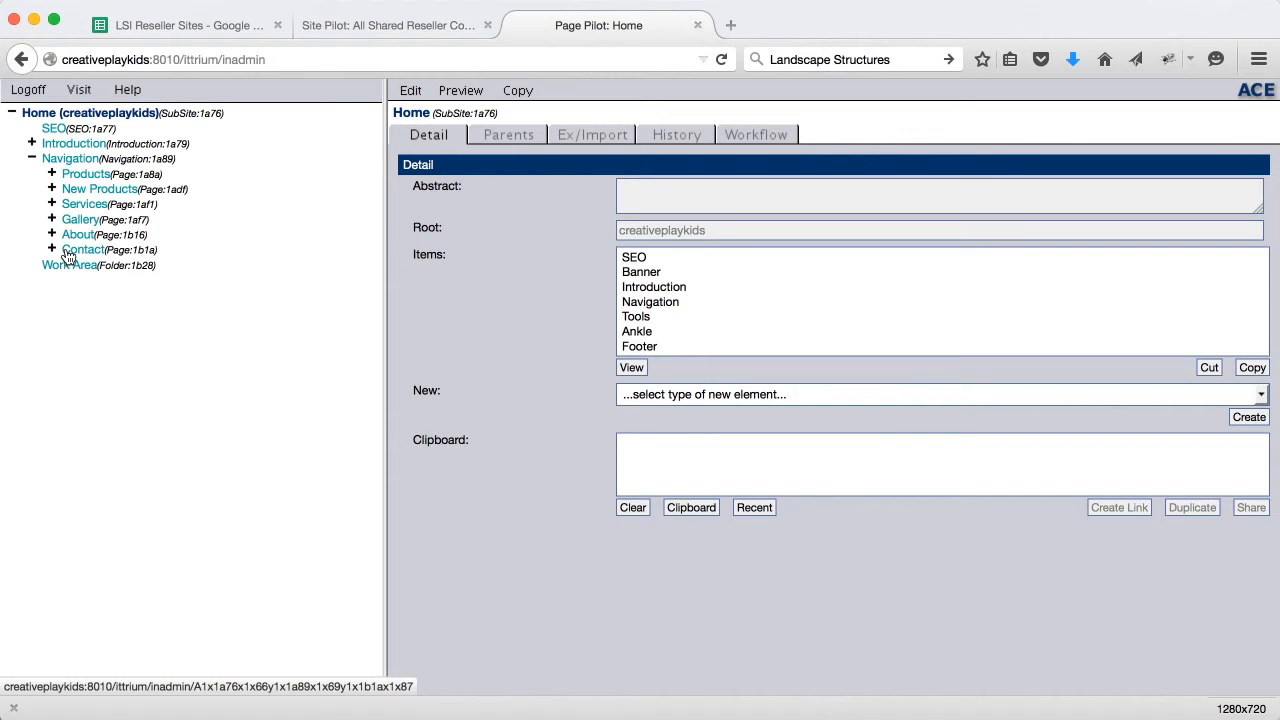
click(367, 30)
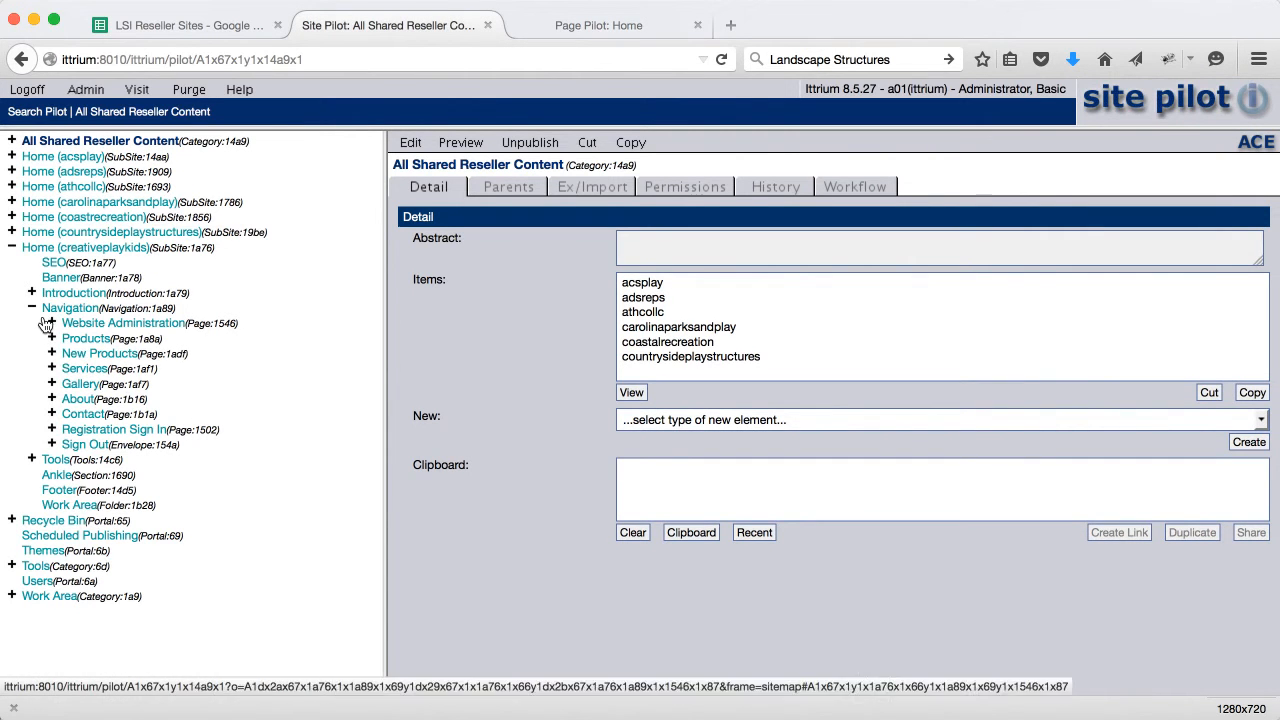
click(555, 25)
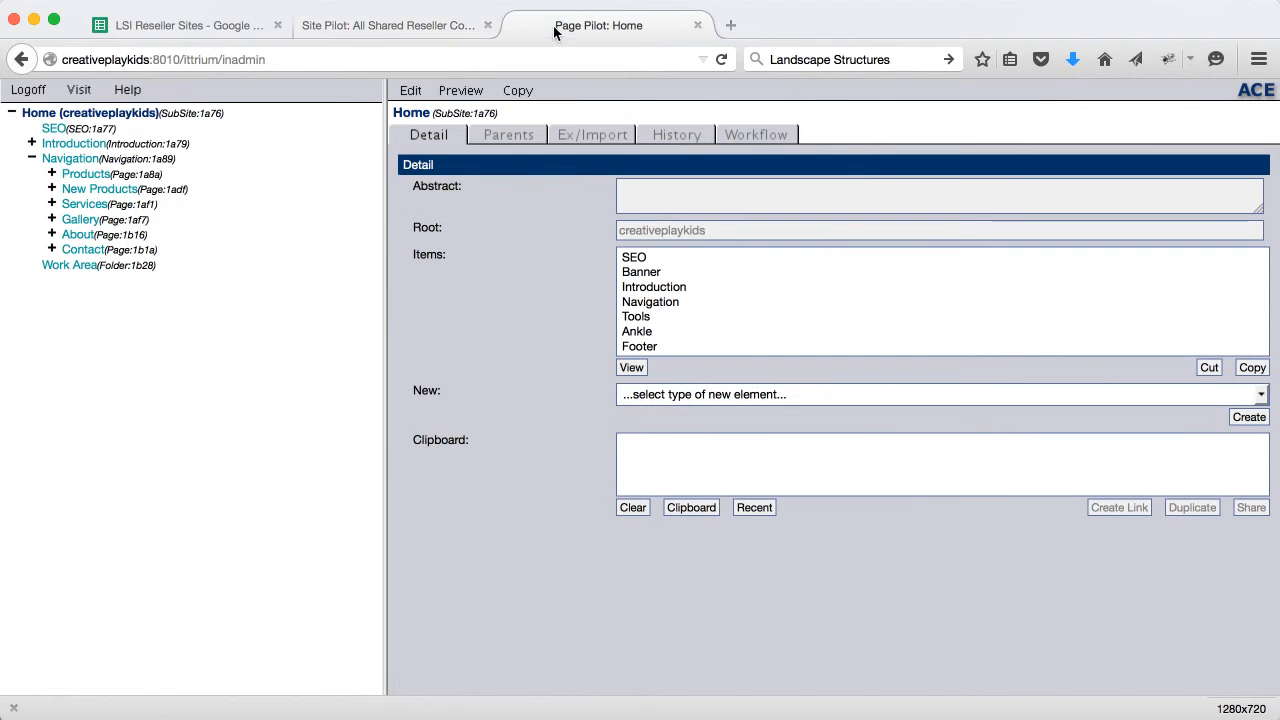
click(440, 28)
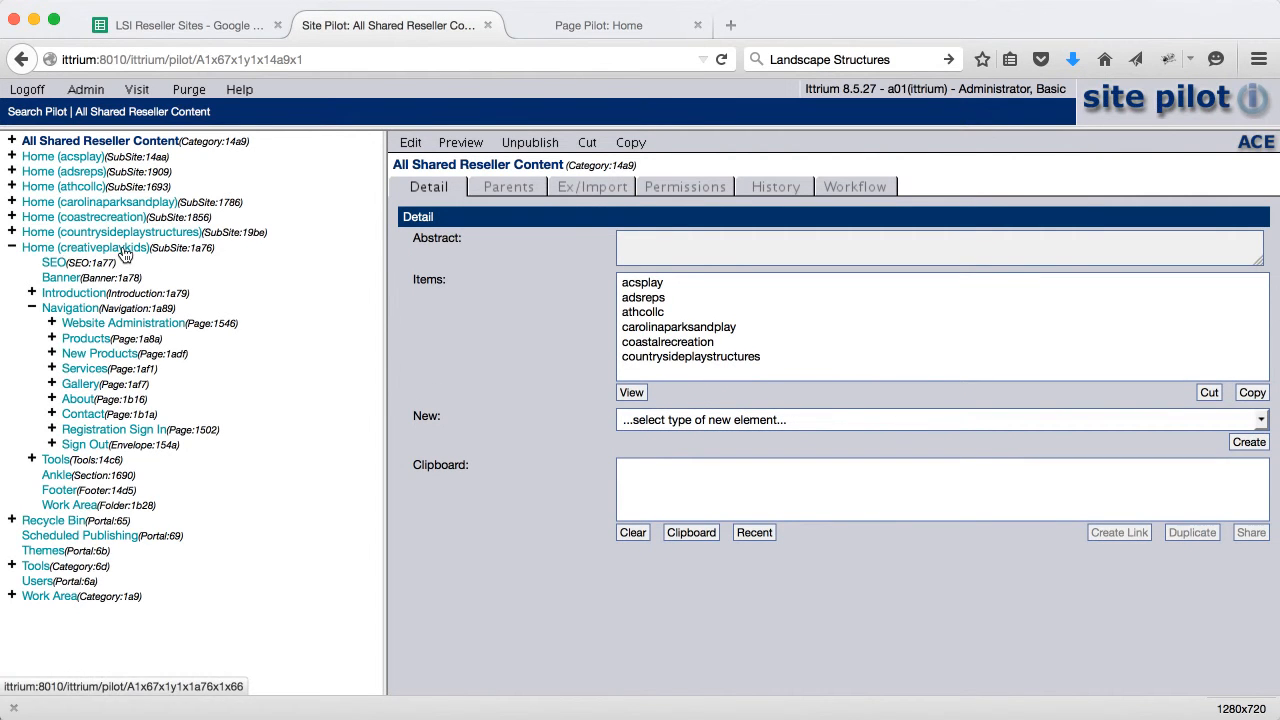
click(540, 21)
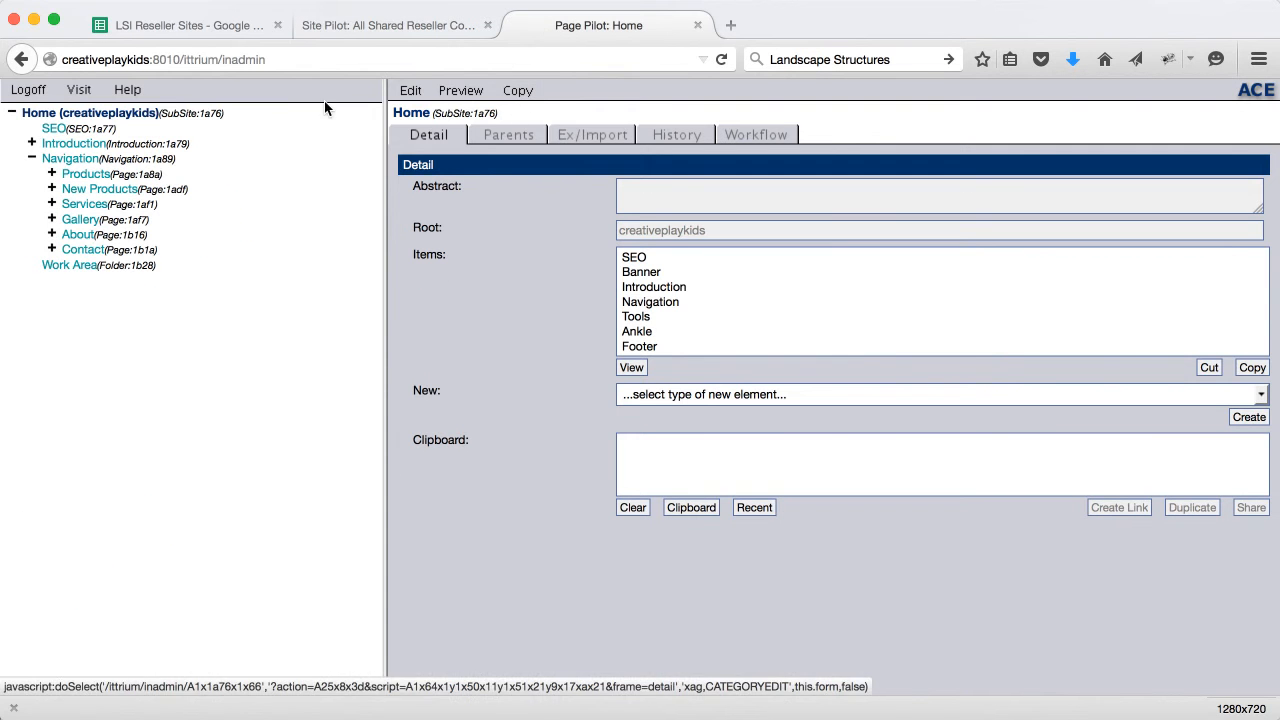
click(315, 25)
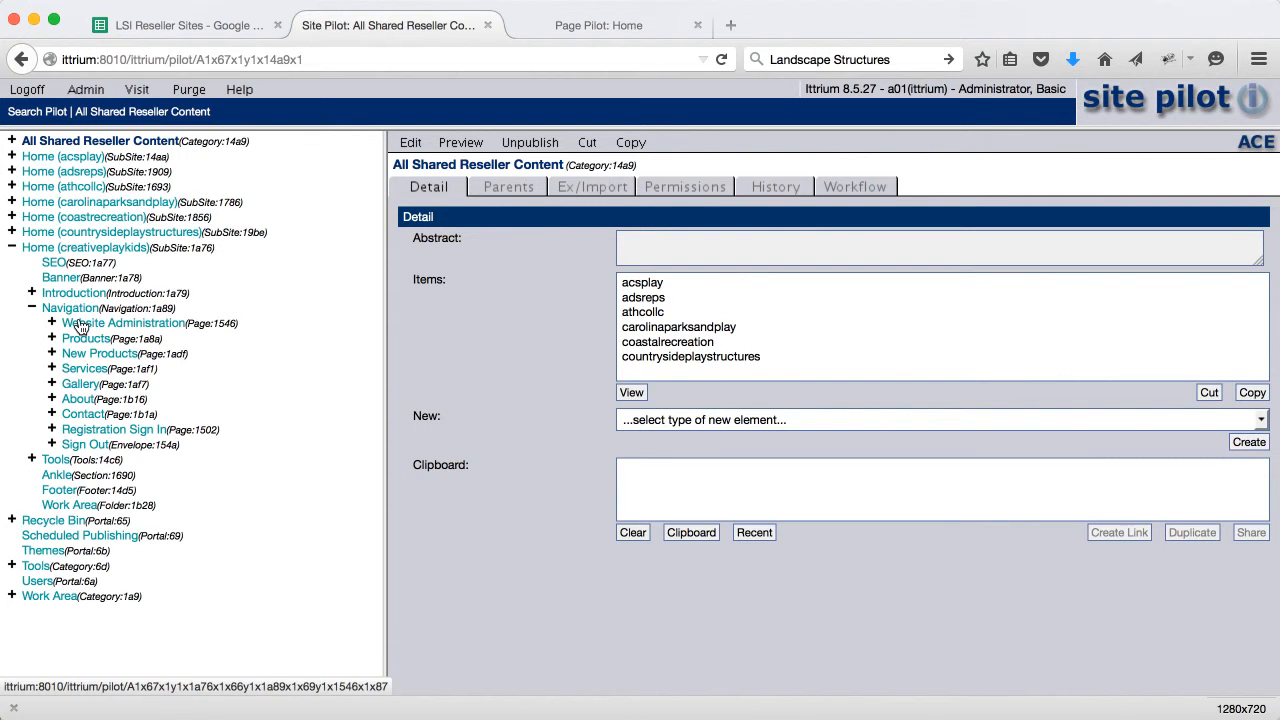
Expand Products in both trees to list Grid and Product Lines 2–5
click(51, 338)
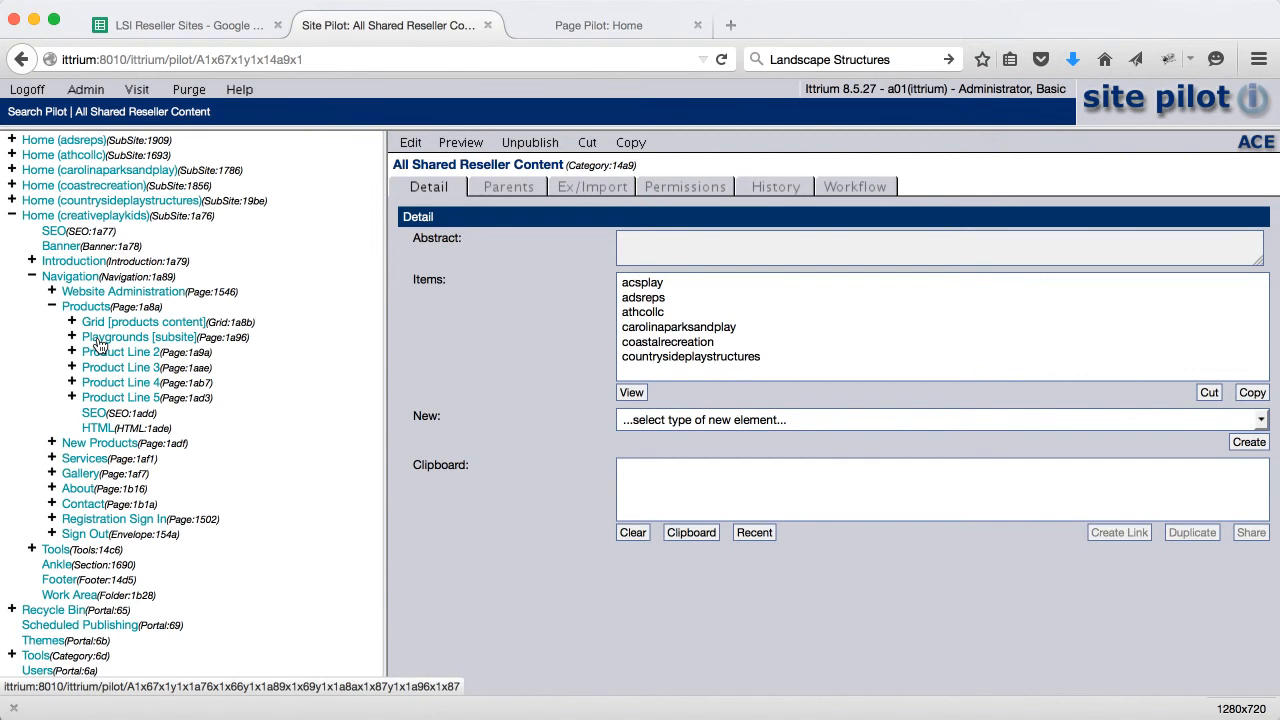
click(560, 25)
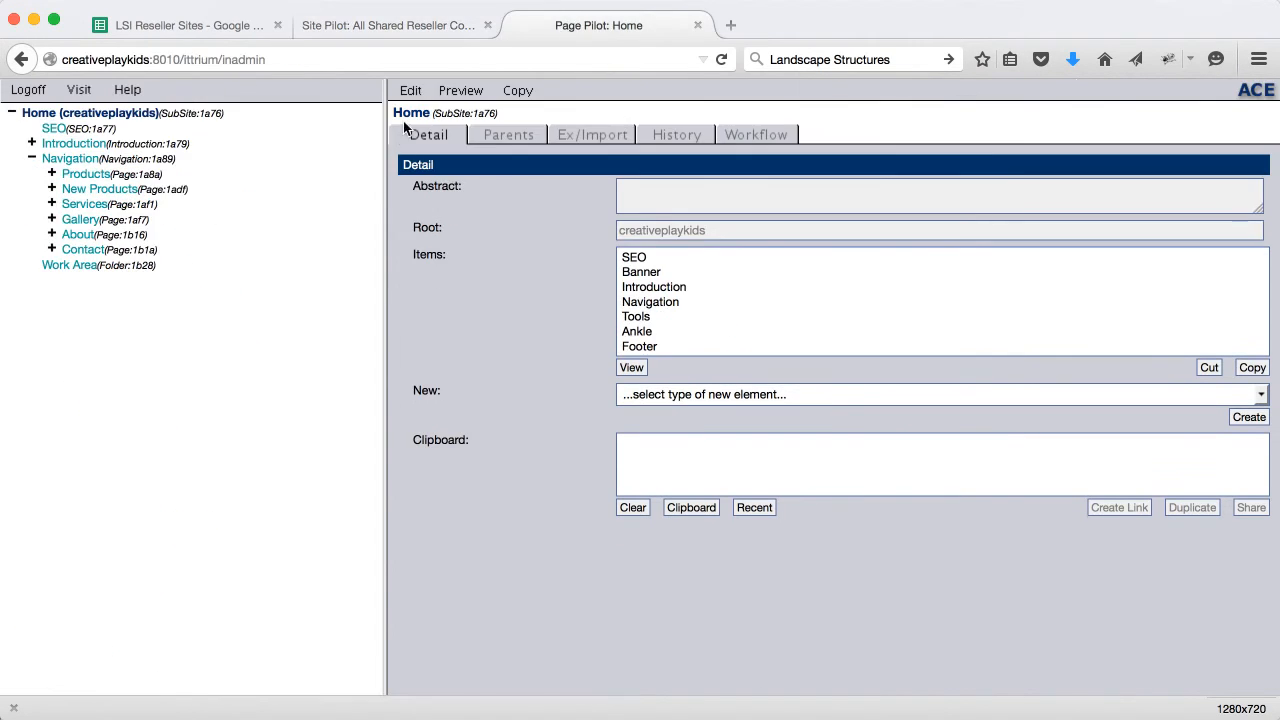
click(52, 175)
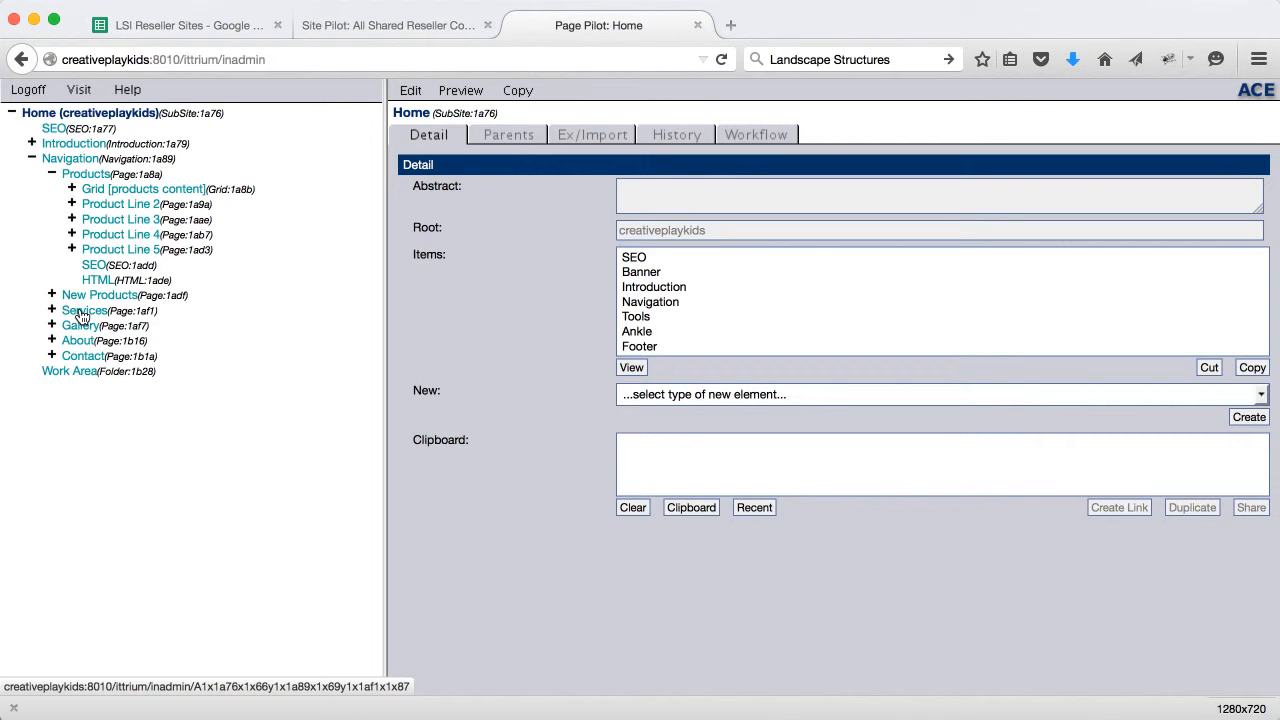
Open the Product Line 2 page for editing, then discard the edit unchanged
click(106, 205)
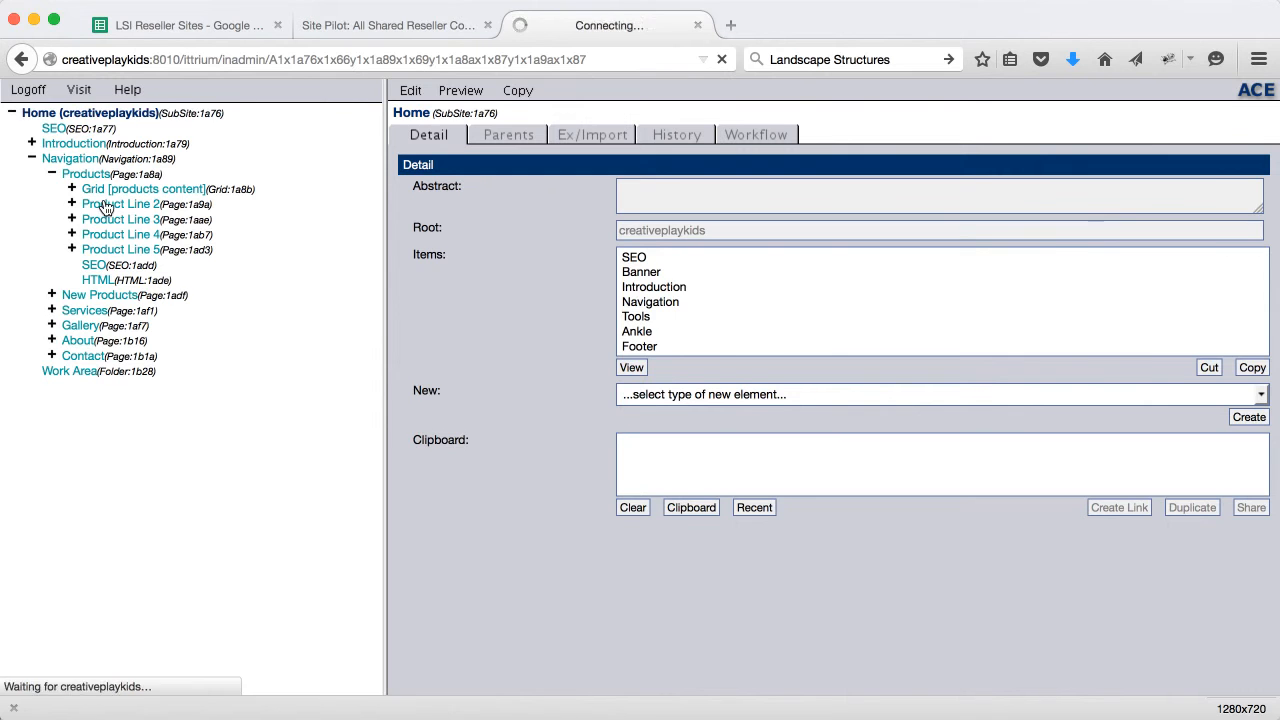
click(410, 90)
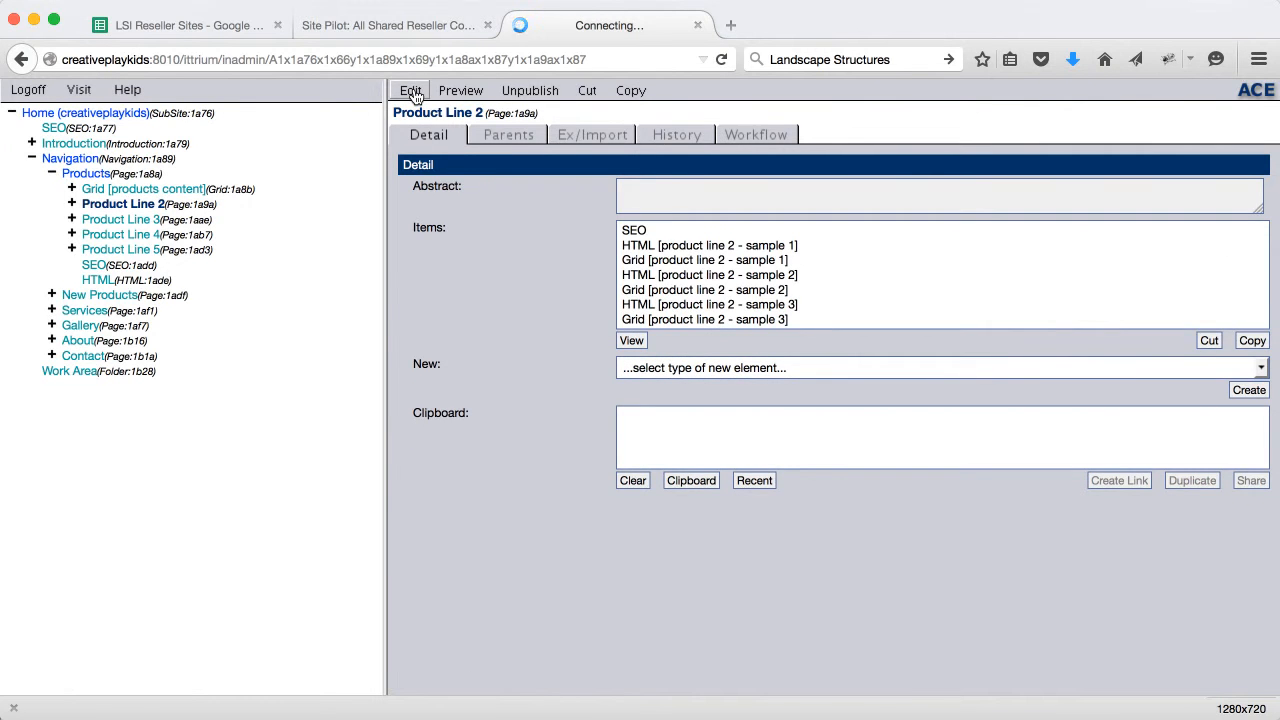
click(465, 92)
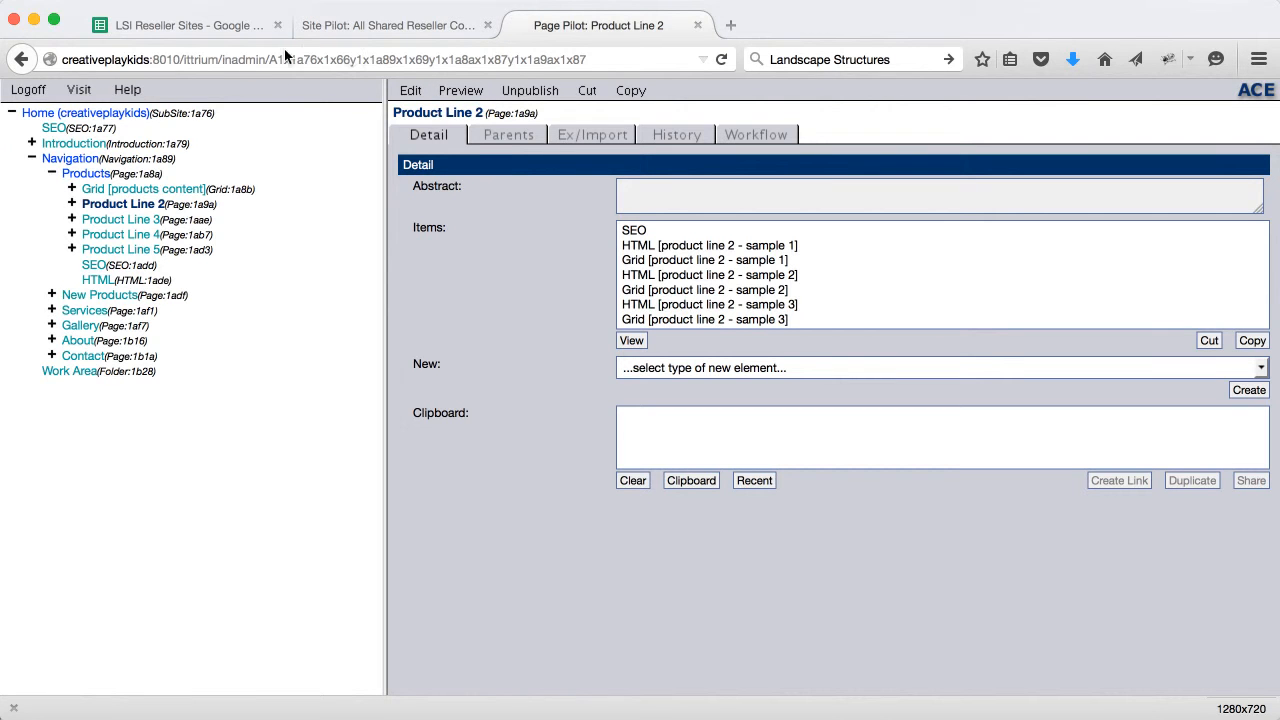
View the live creativeplaykids site's Products > Playgrounds page, which holds only its heading
click(78, 90)
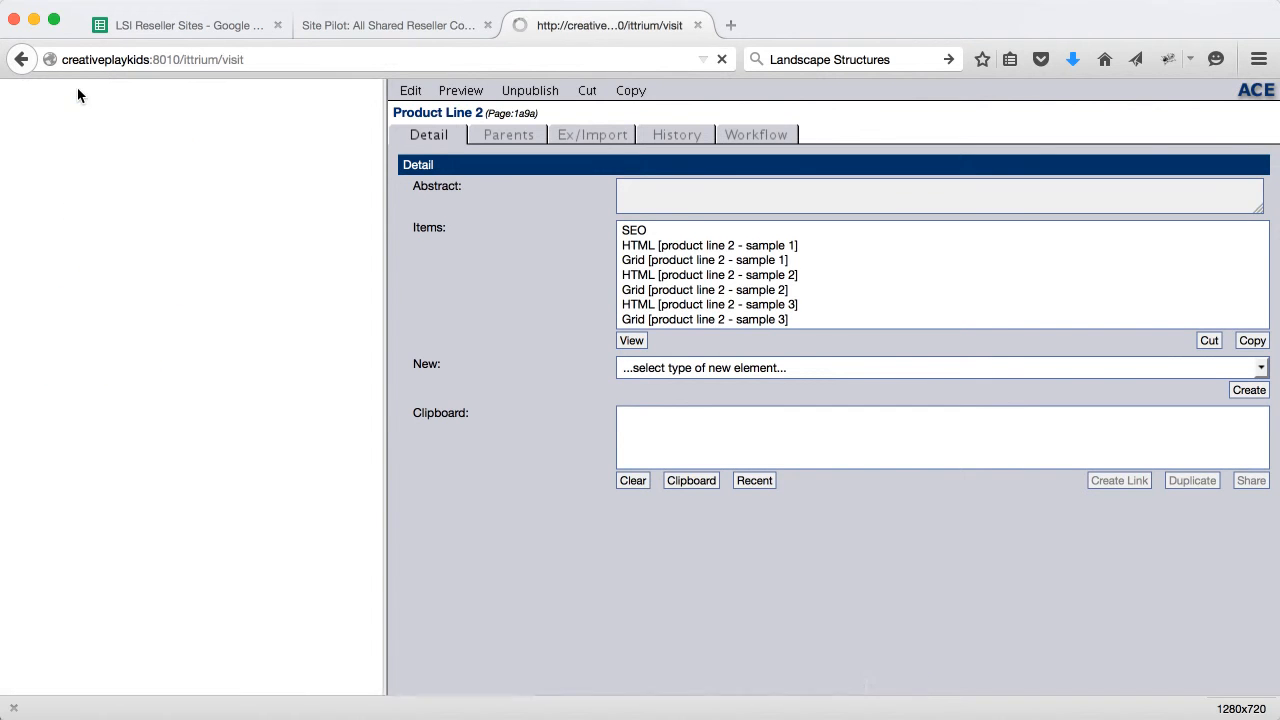
mouse_move(734, 106)
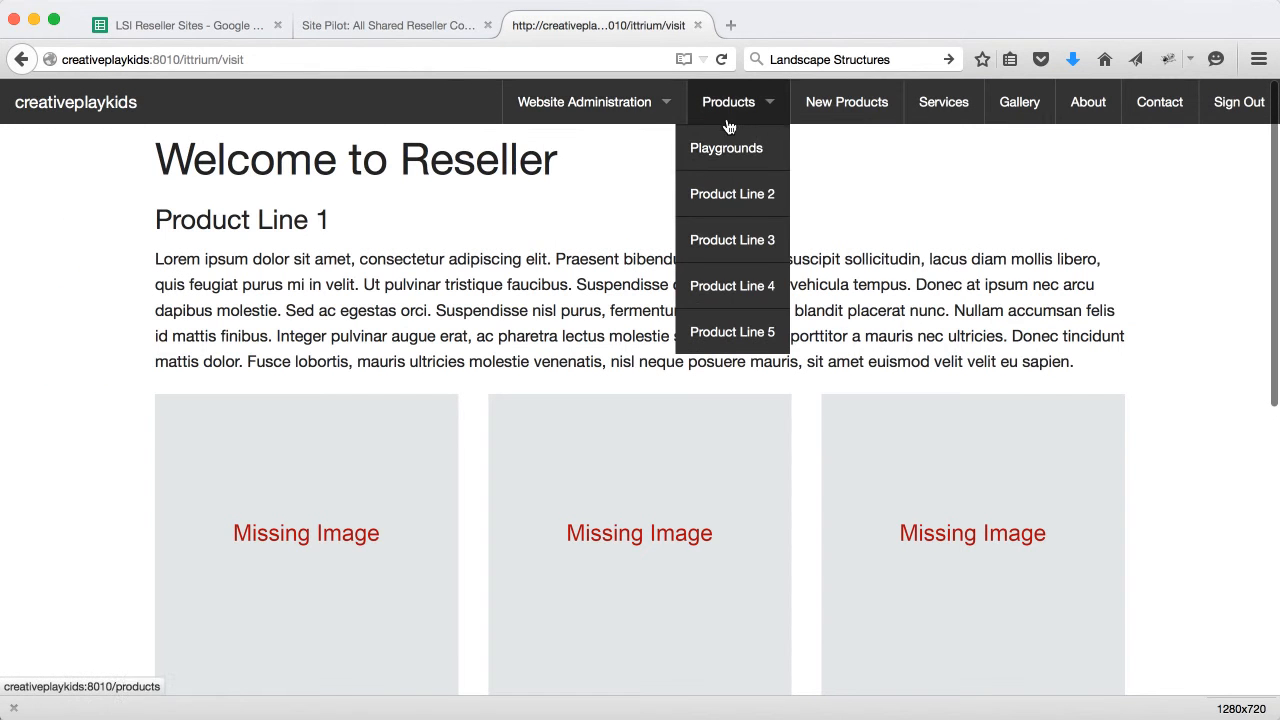
click(722, 158)
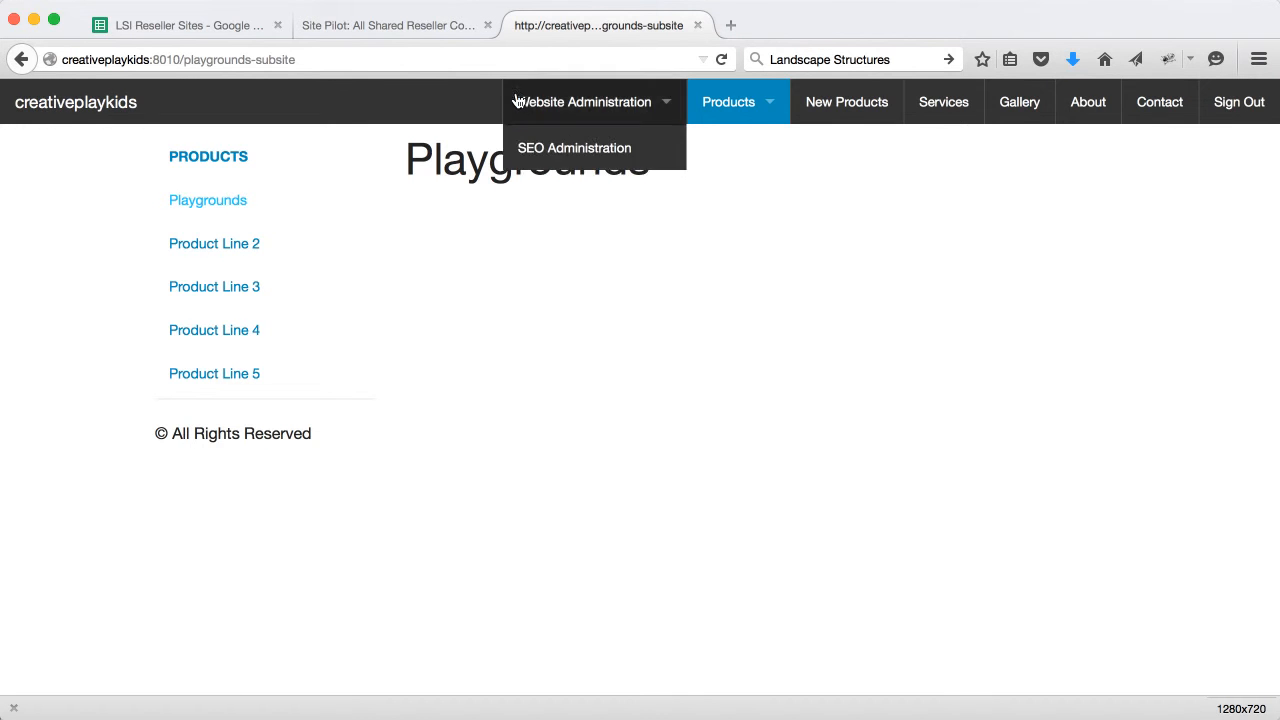
Change the Playgrounds [subsite] link title to Playgrounds [creativeplaykids] and save the page
click(425, 27)
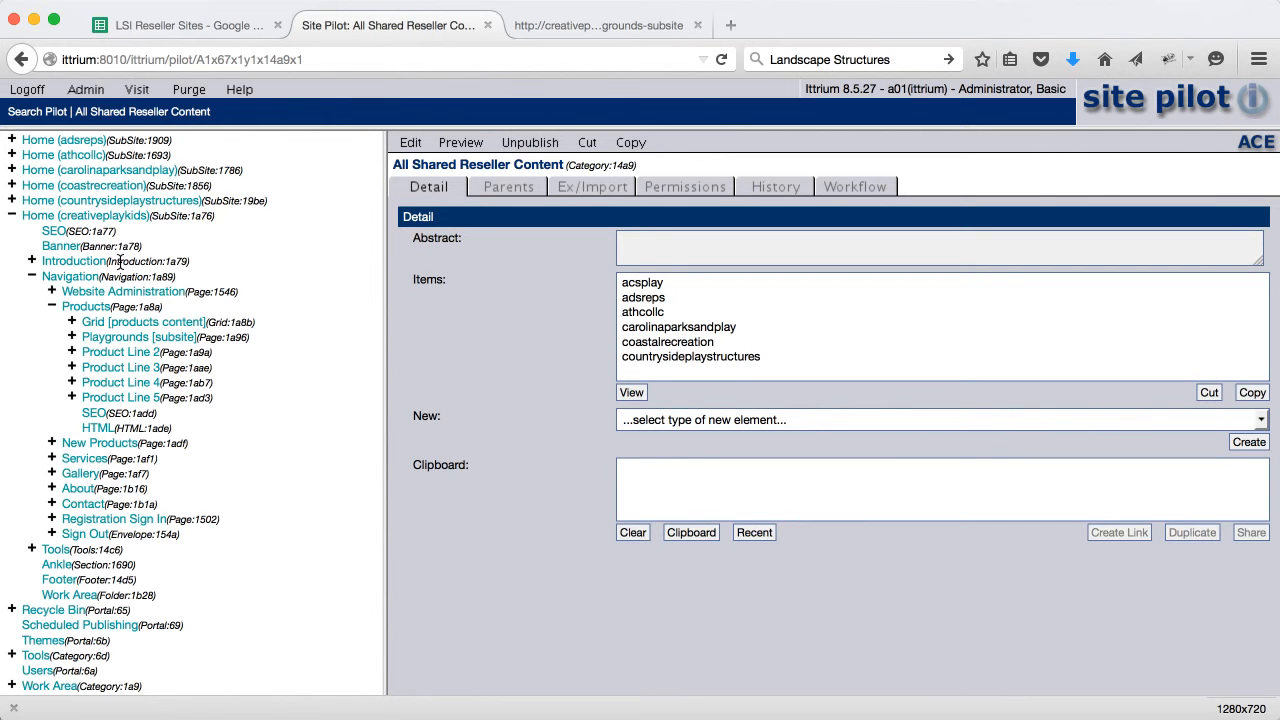
click(11, 217)
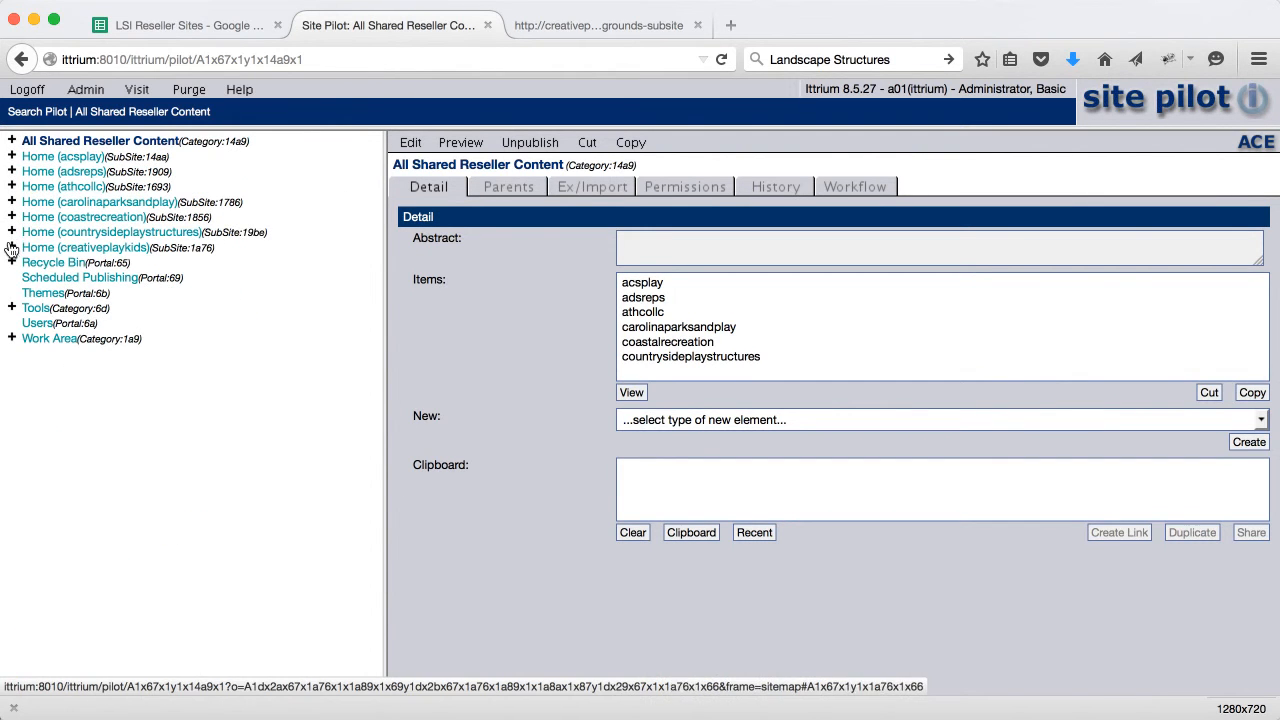
click(11, 247)
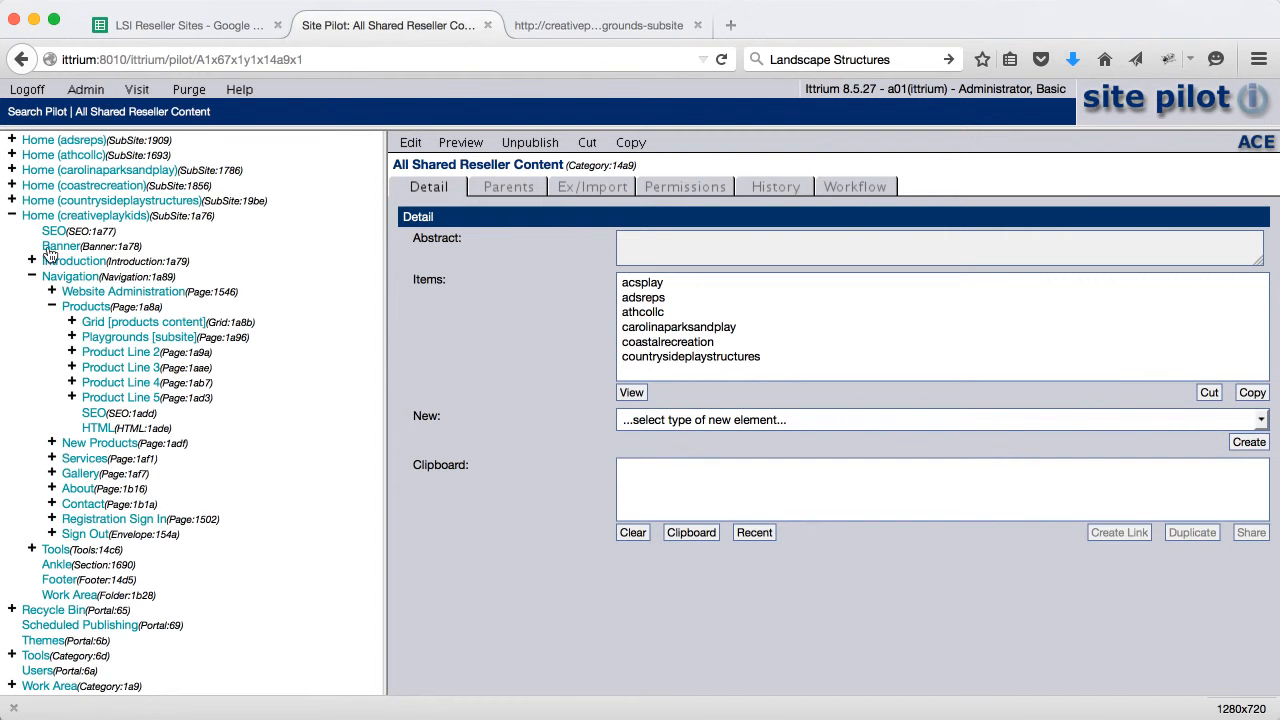
click(111, 338)
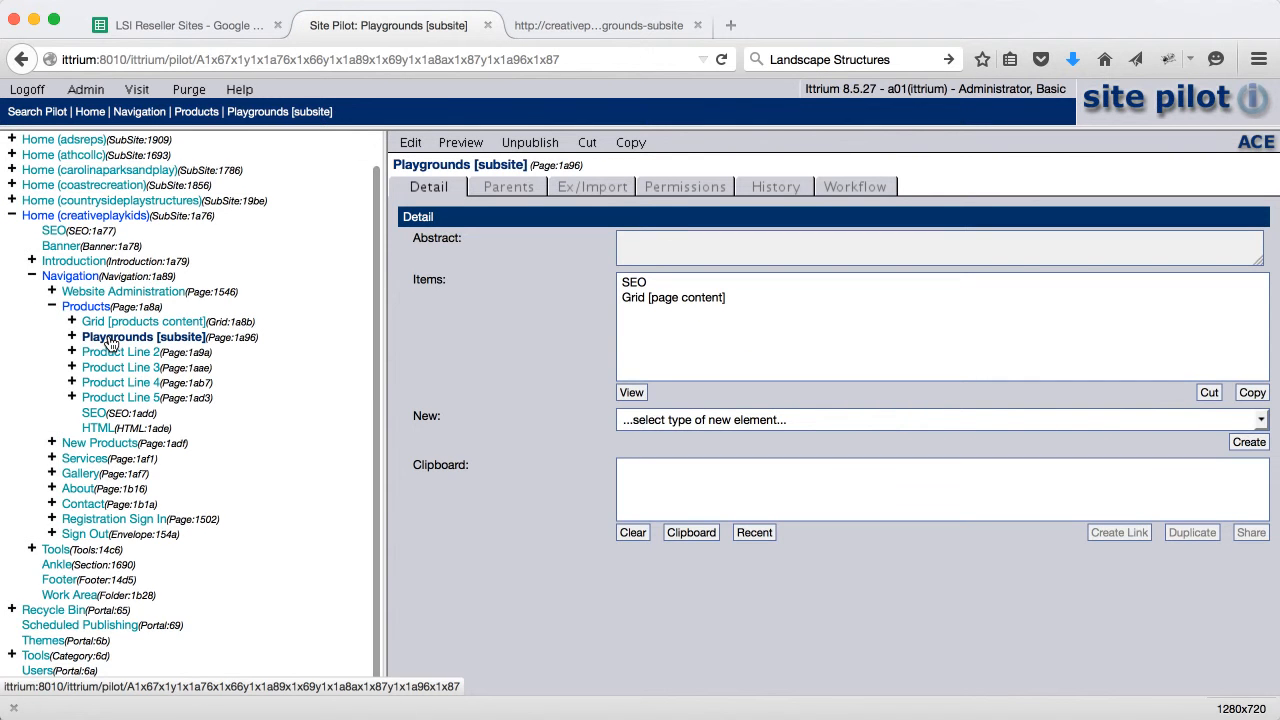
click(411, 143)
click(704, 245)
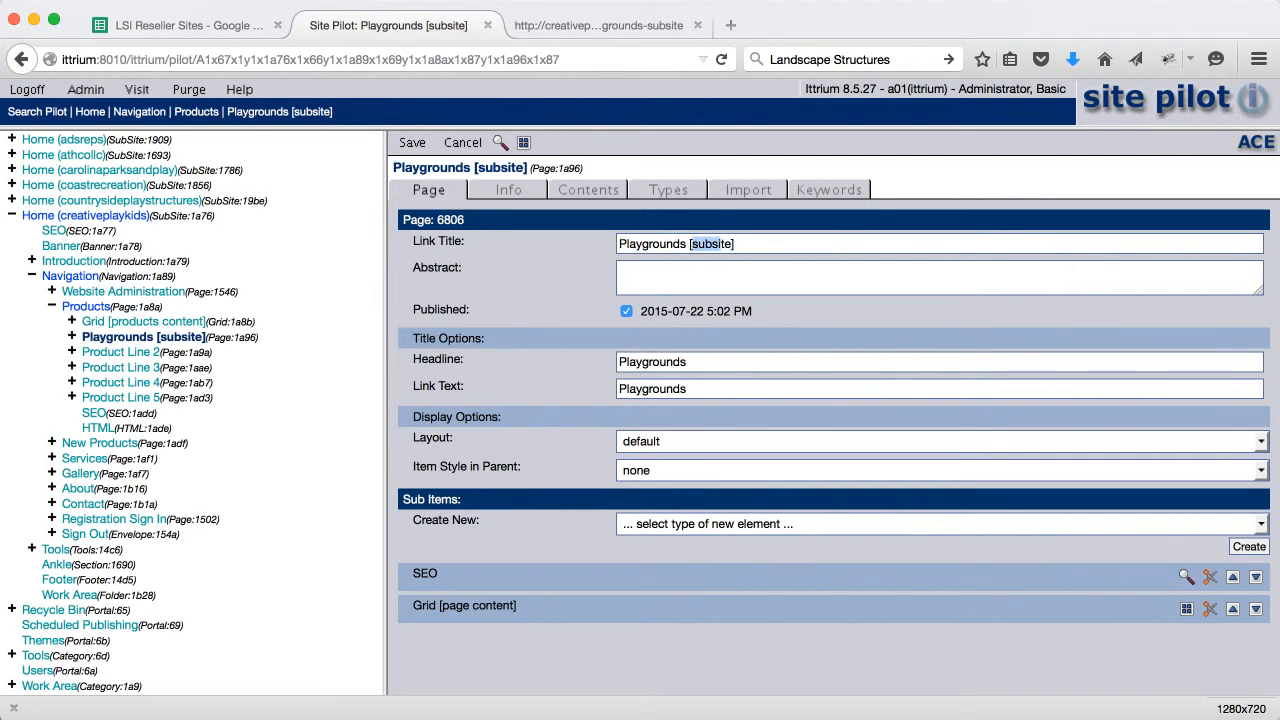
text(creativeplaykids)
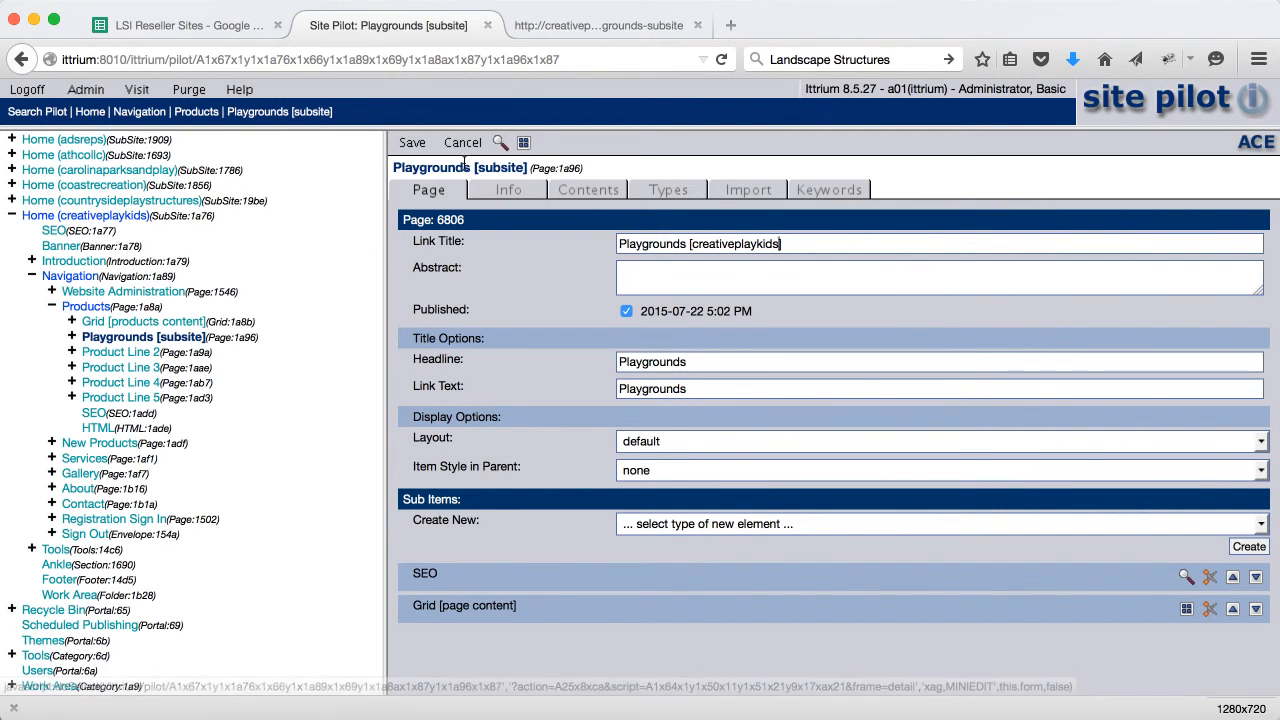
click(413, 143)
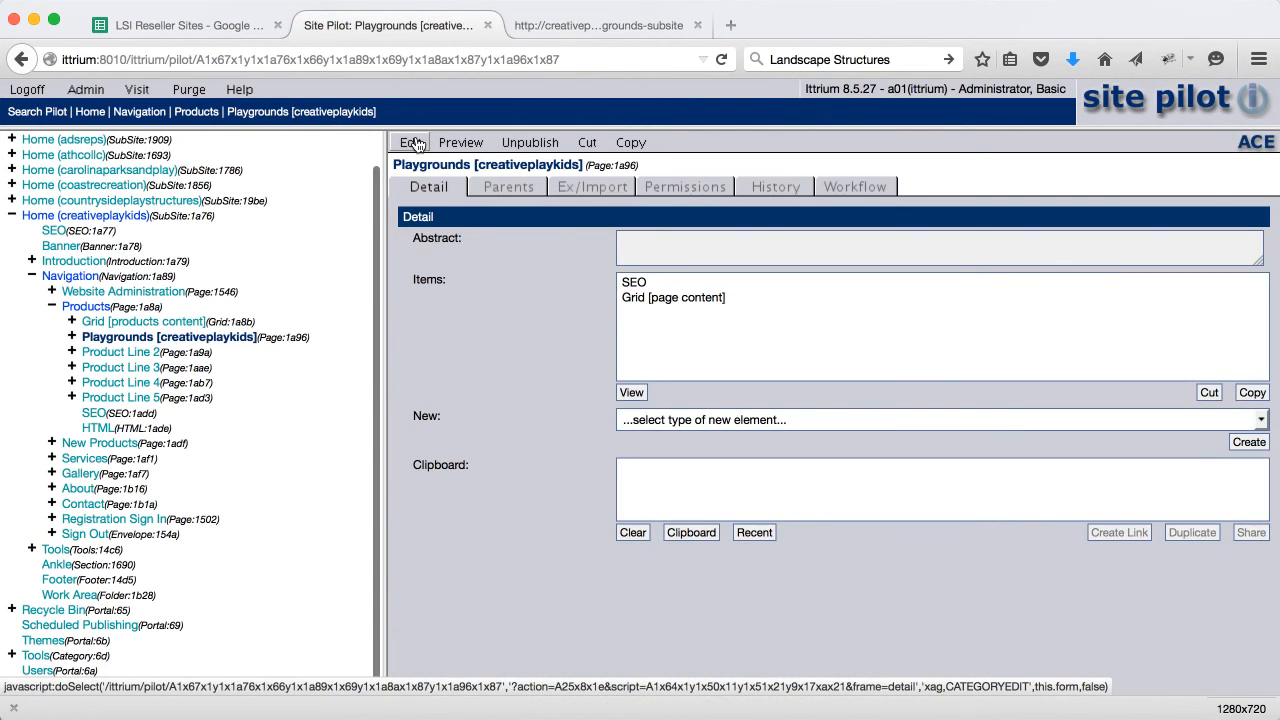
Copy the Playgrounds [creativeplaykids] page onto the clipboard
click(644, 145)
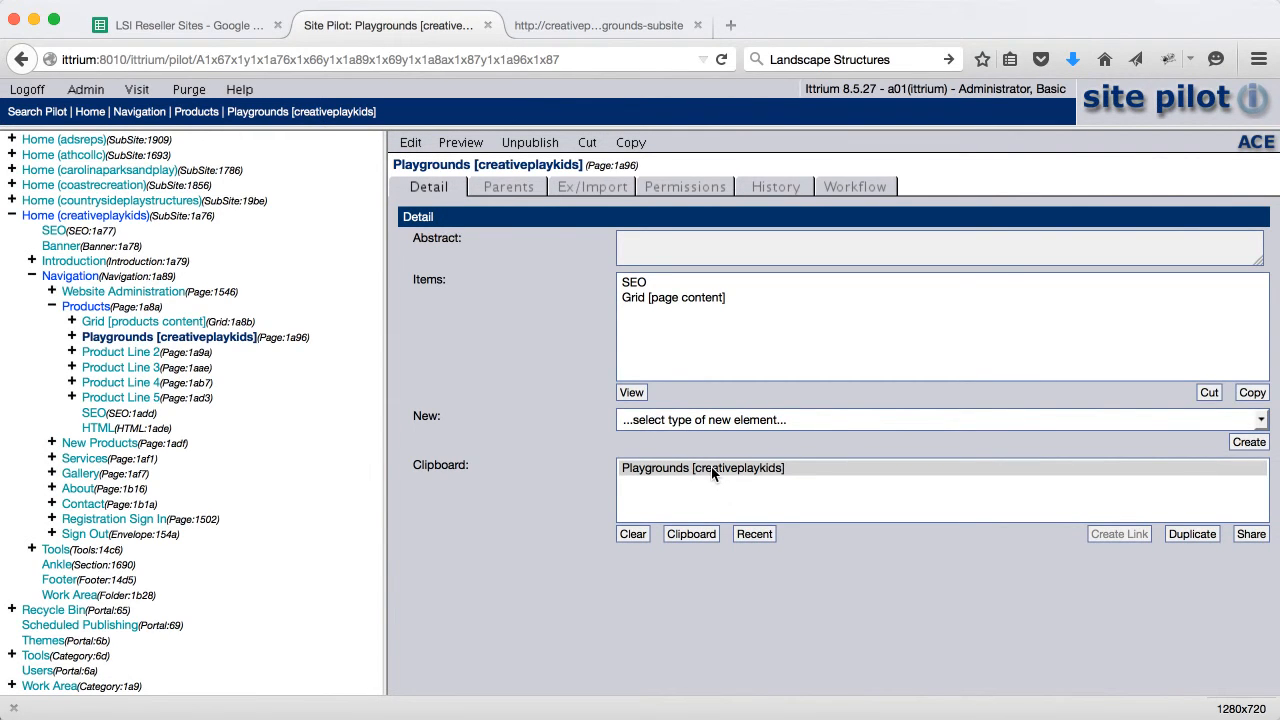
scroll(272, 344, up, 2)
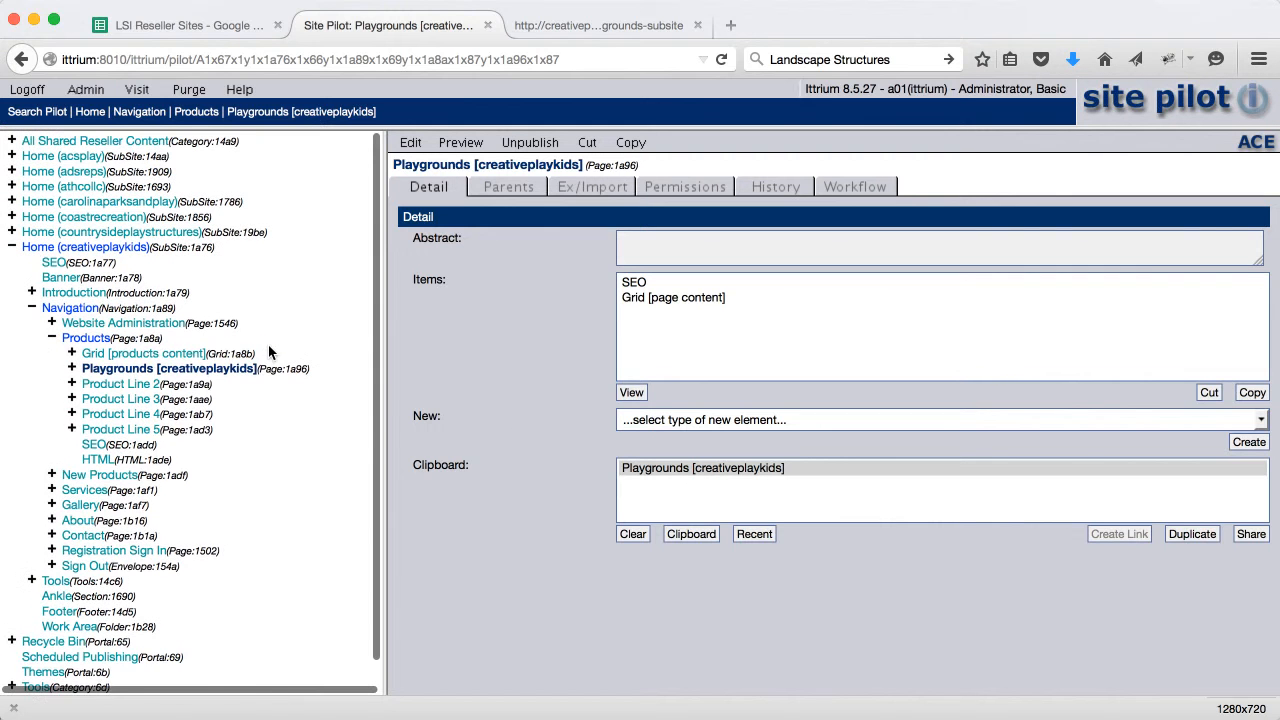
click(12, 141)
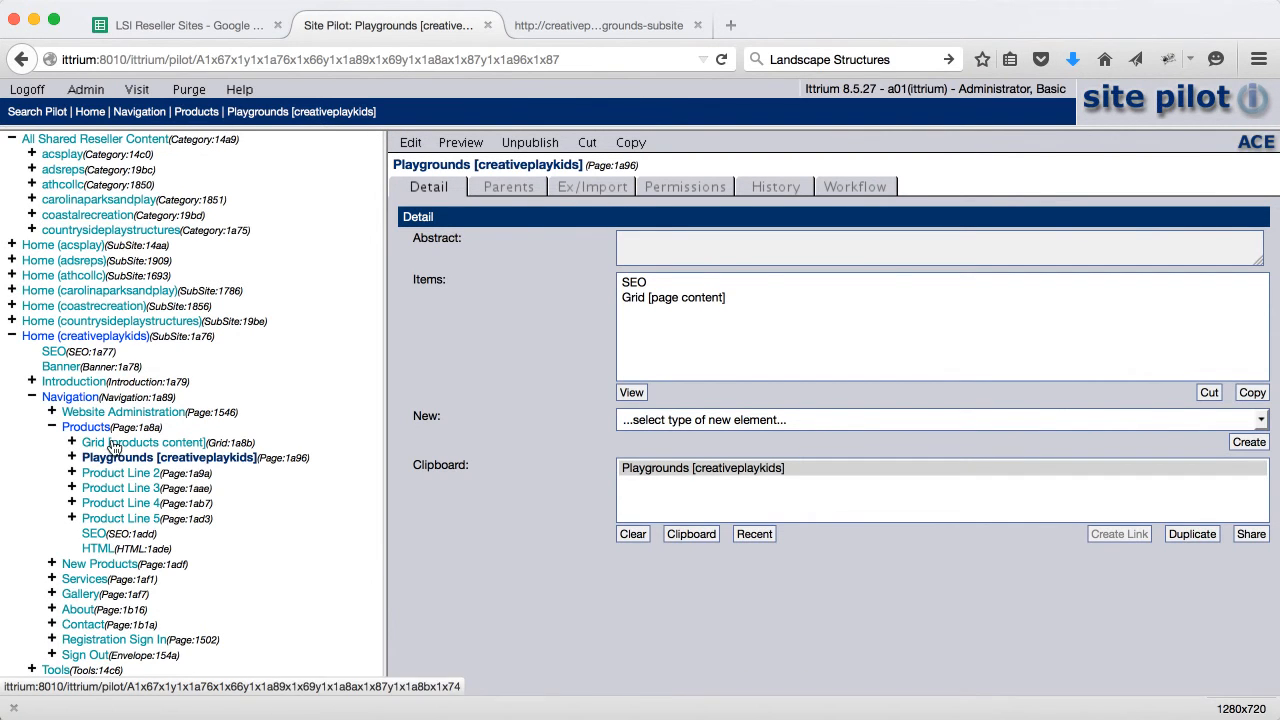
click(76, 140)
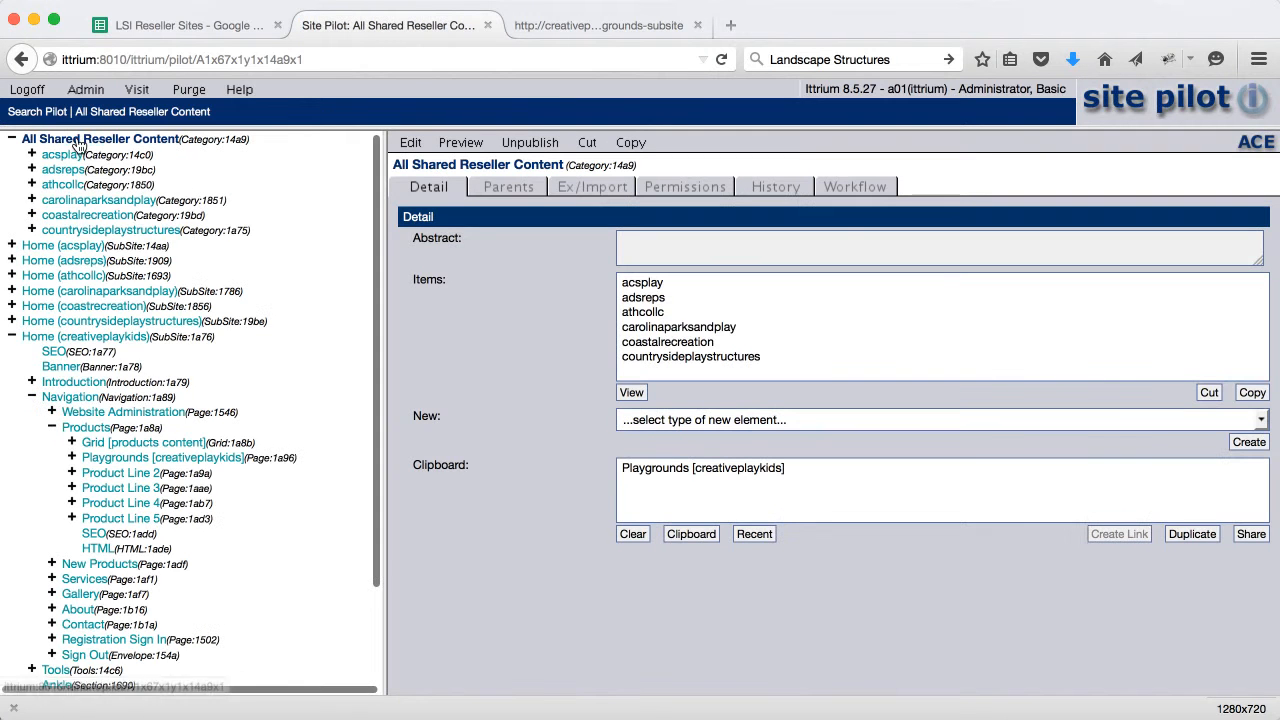
Create a new category titled 'creativeplaykids' under All Shared Reseller Content
click(653, 417)
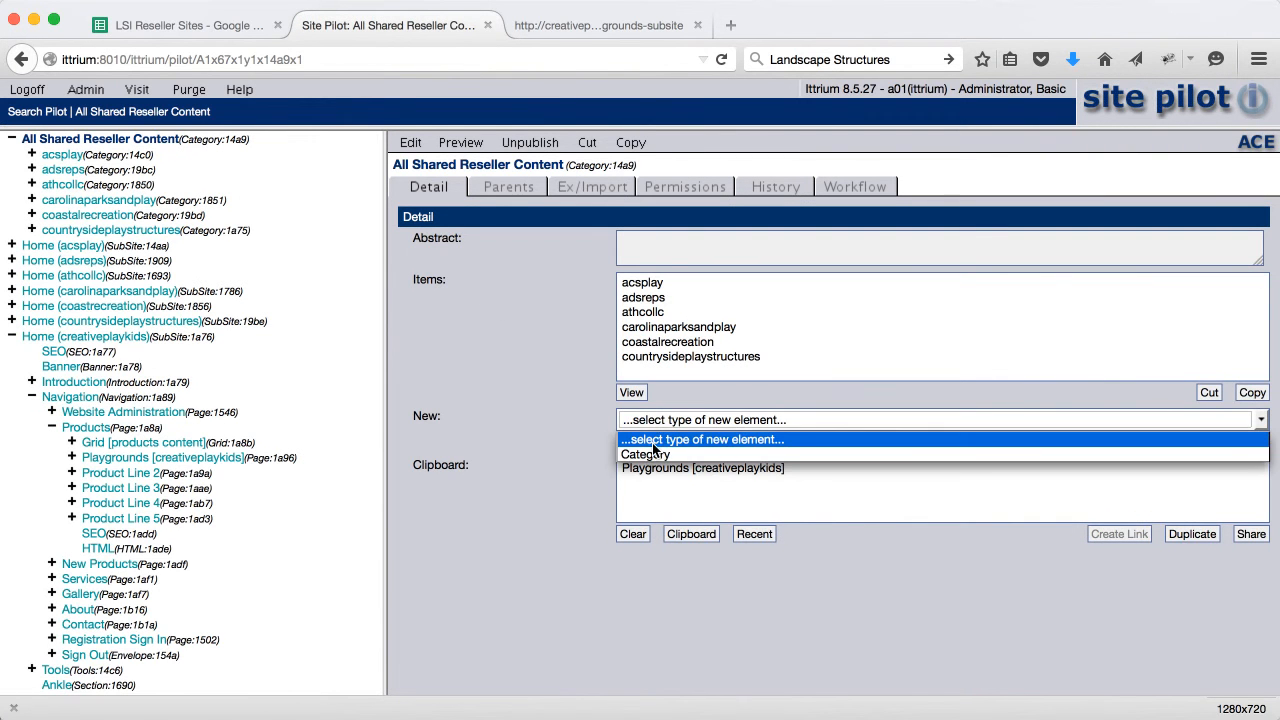
click(655, 454)
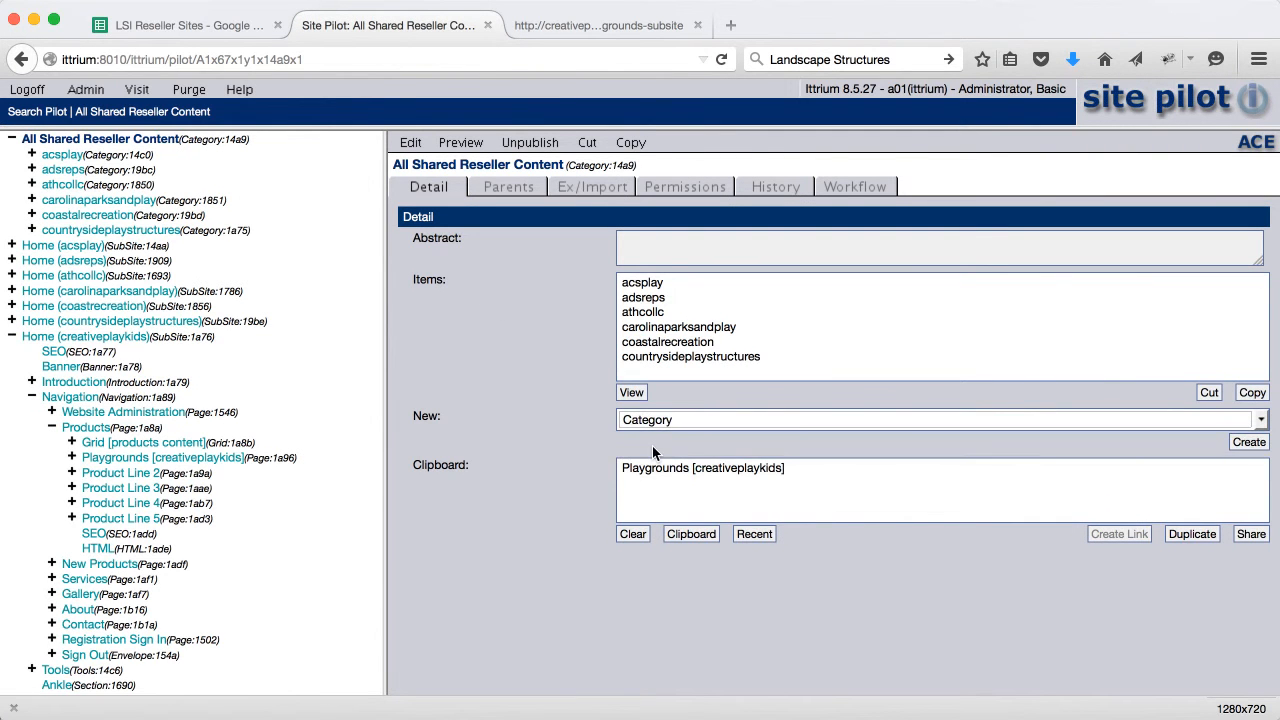
click(1248, 442)
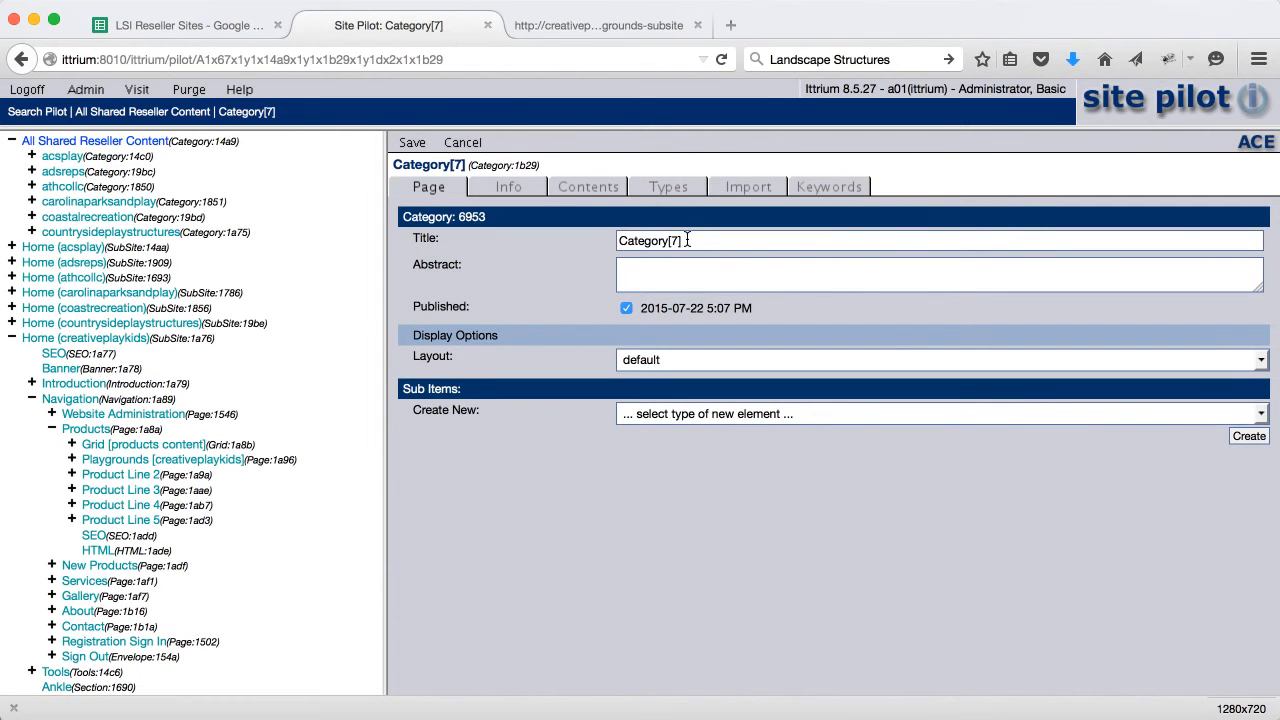
drag(687, 240, 535, 228)
text(creativeplaykids)
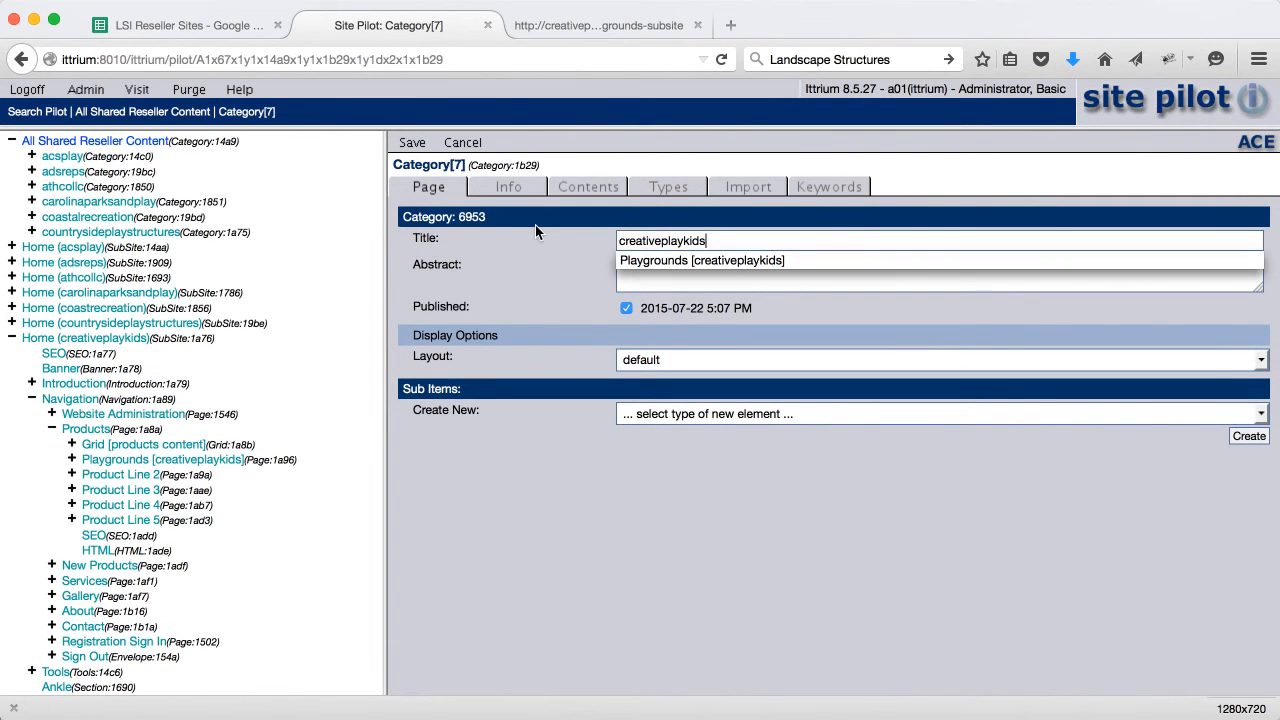
click(412, 142)
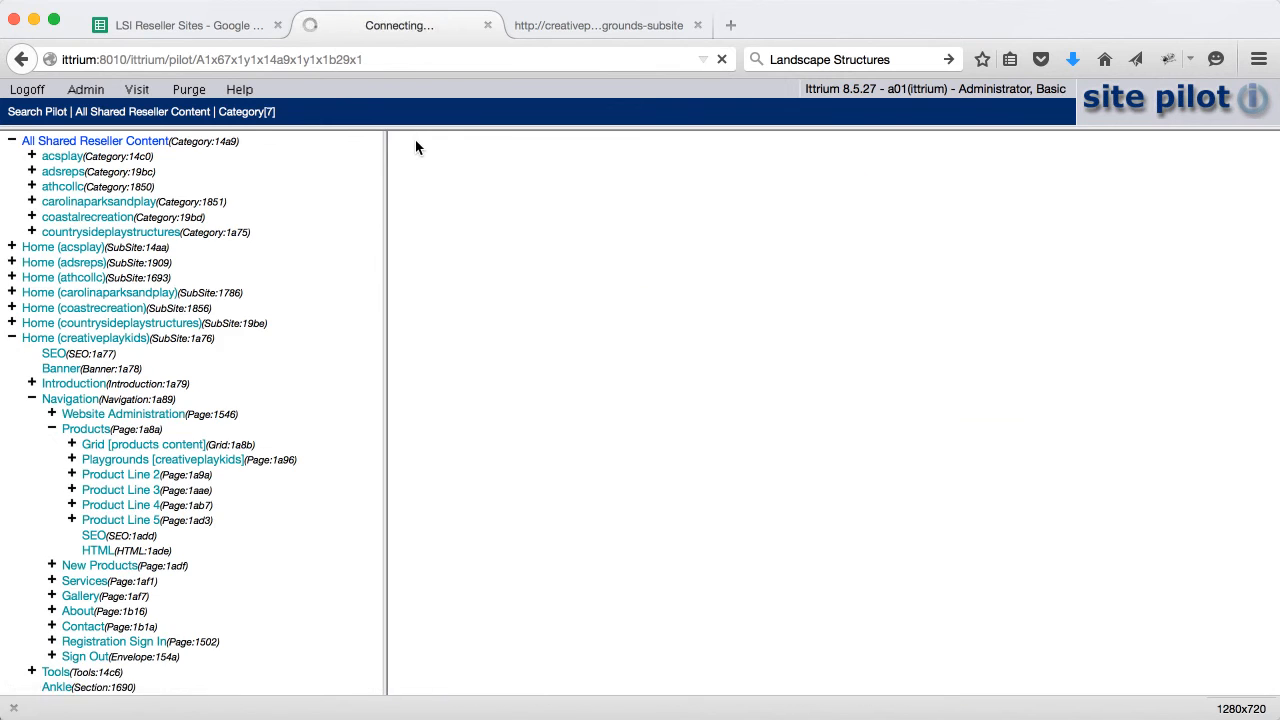
Share the clipboard's Playgrounds page into the creativeplaykids category
click(684, 467)
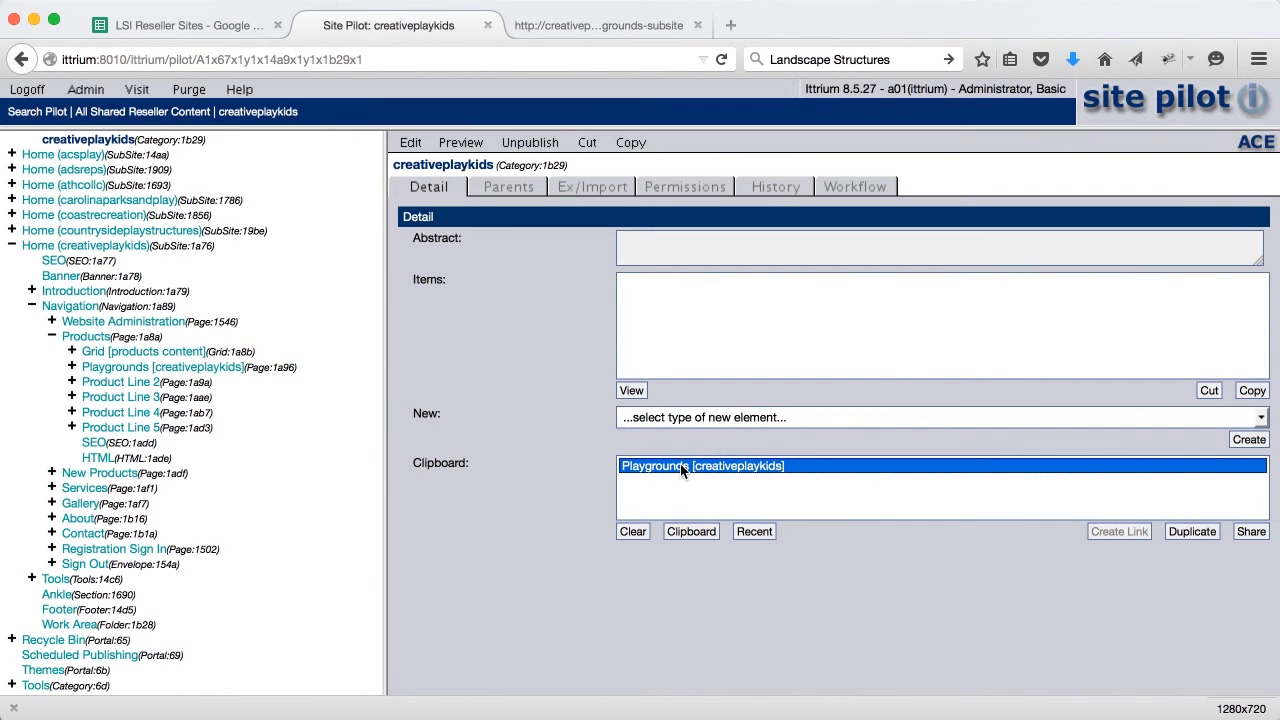
click(1244, 533)
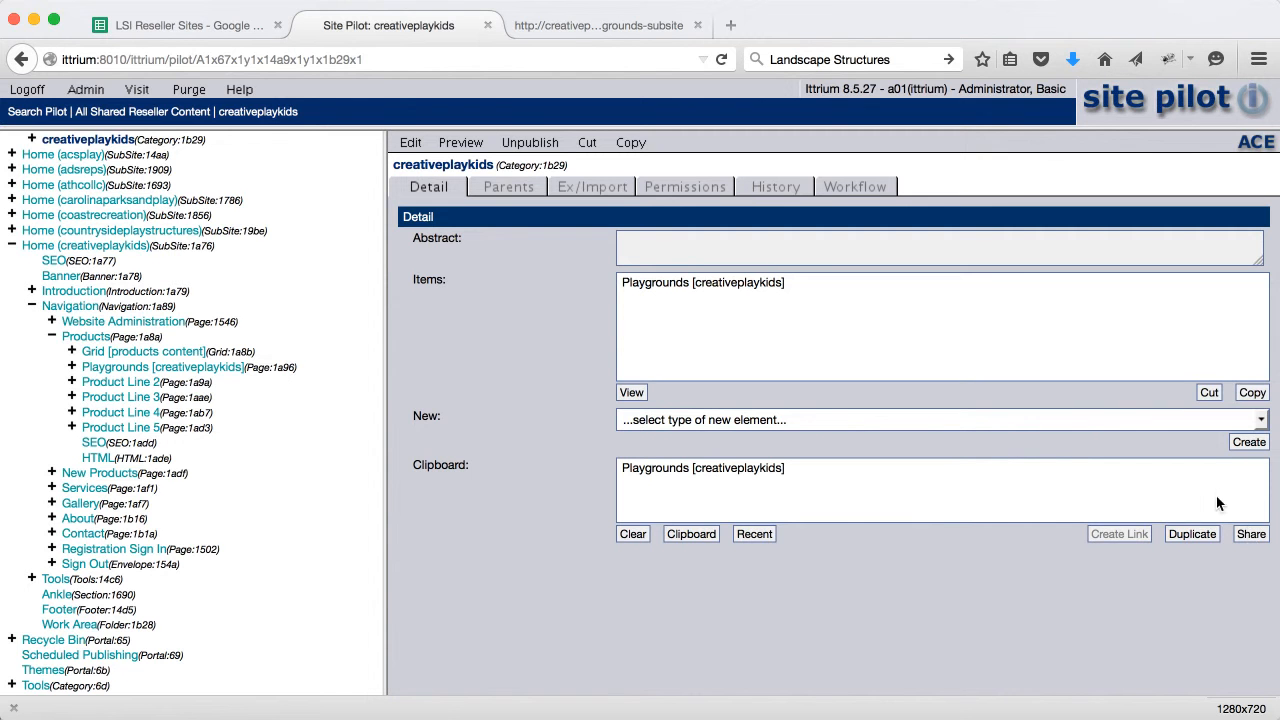
click(32, 140)
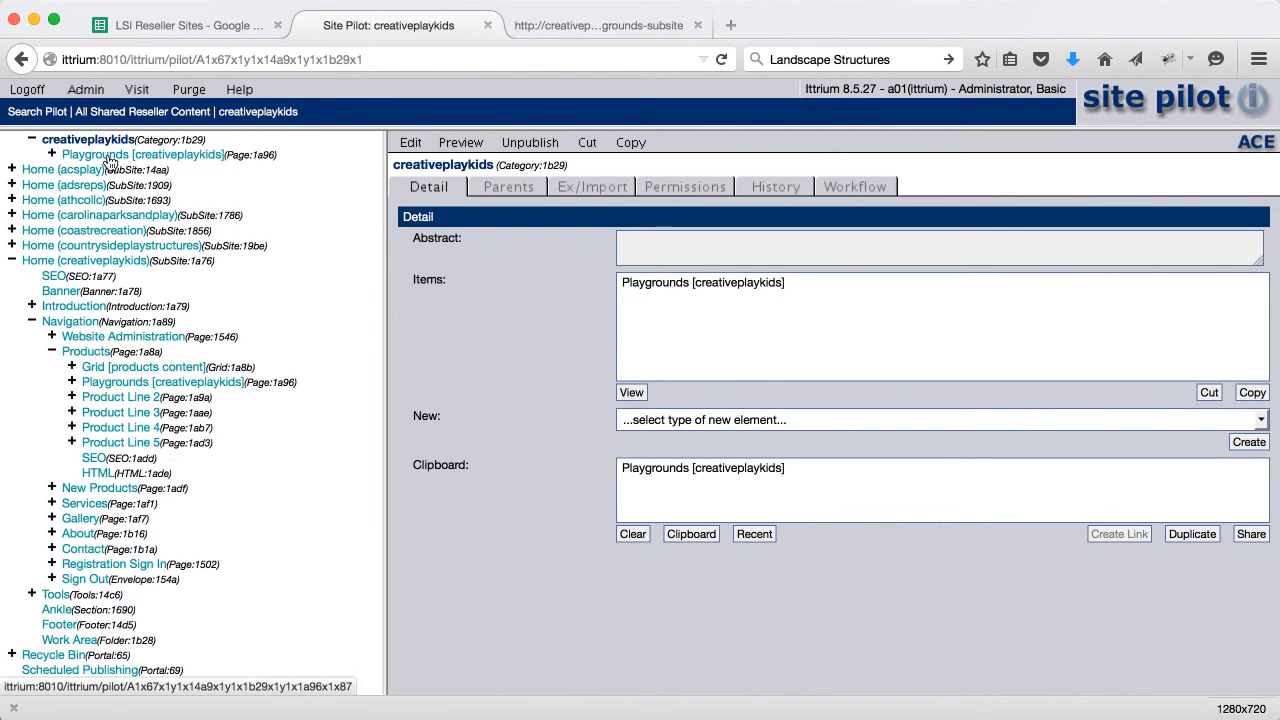
Copy acsplay's Grid [playgrounds version 1.0] and clear the Playgrounds [creativeplaykids] clipboard entry
scroll(110, 162, up, 3)
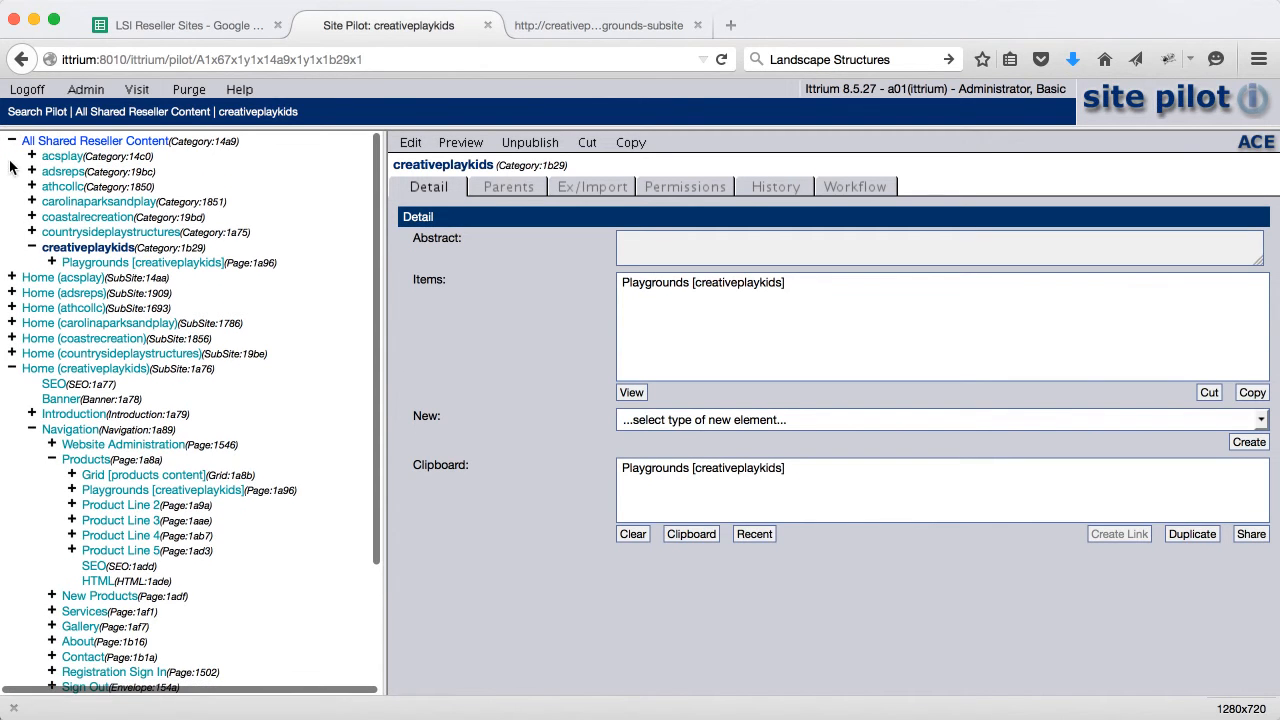
click(32, 157)
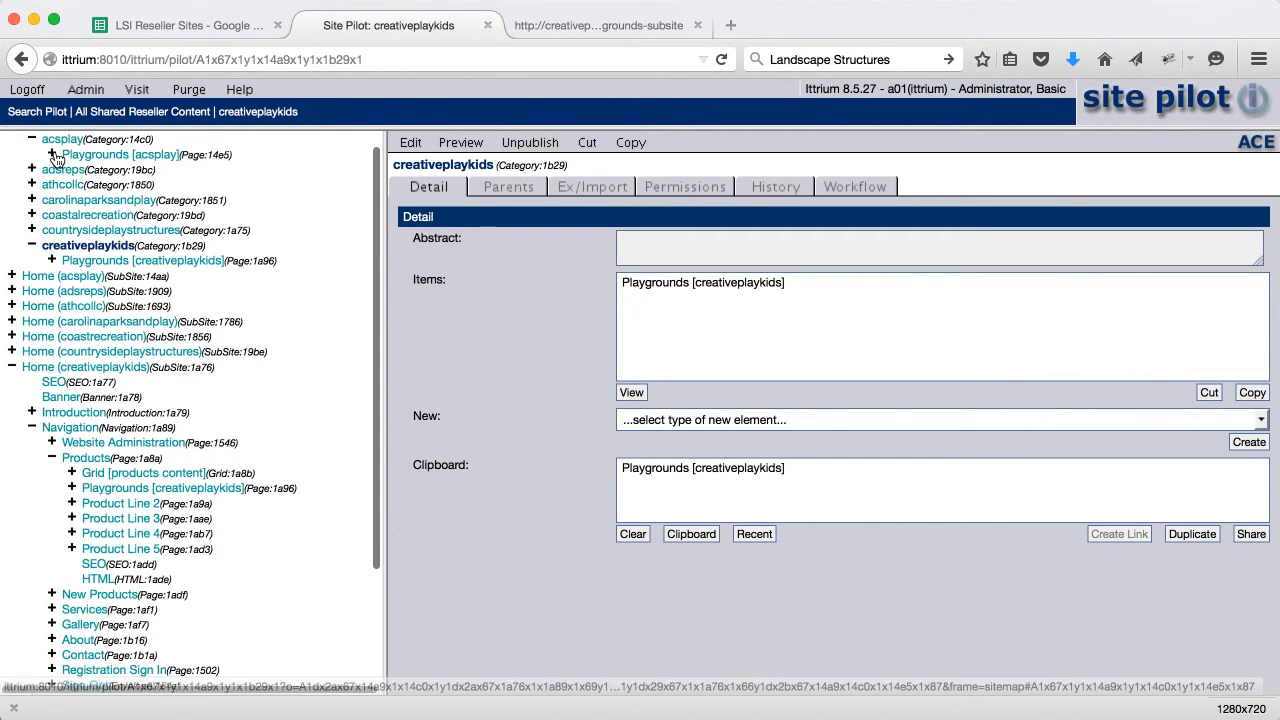
scroll(57, 157, down, 1)
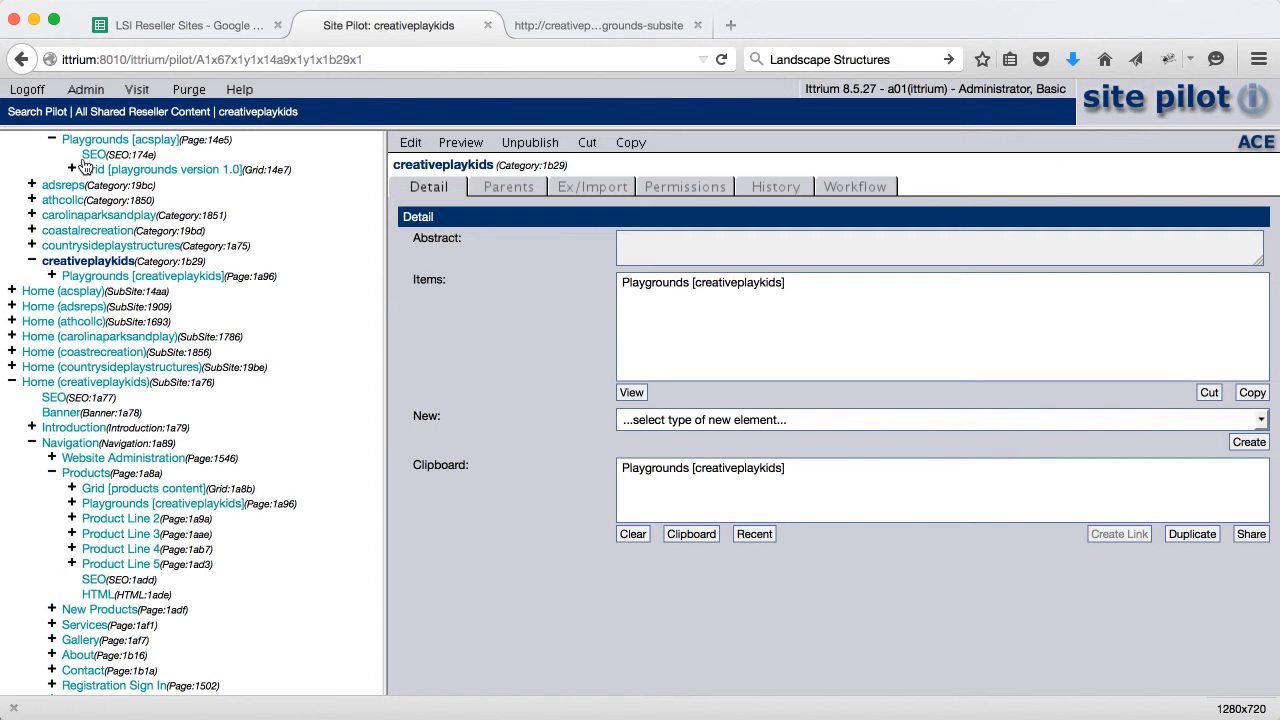
click(95, 170)
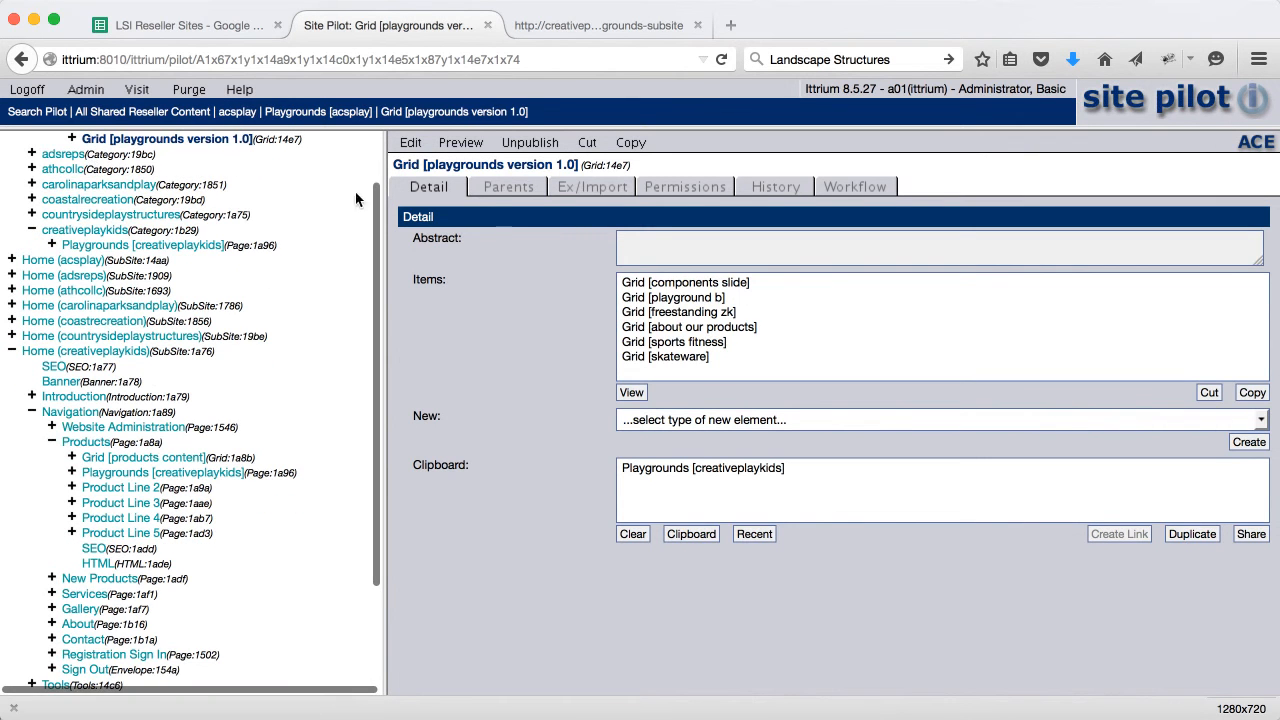
click(631, 143)
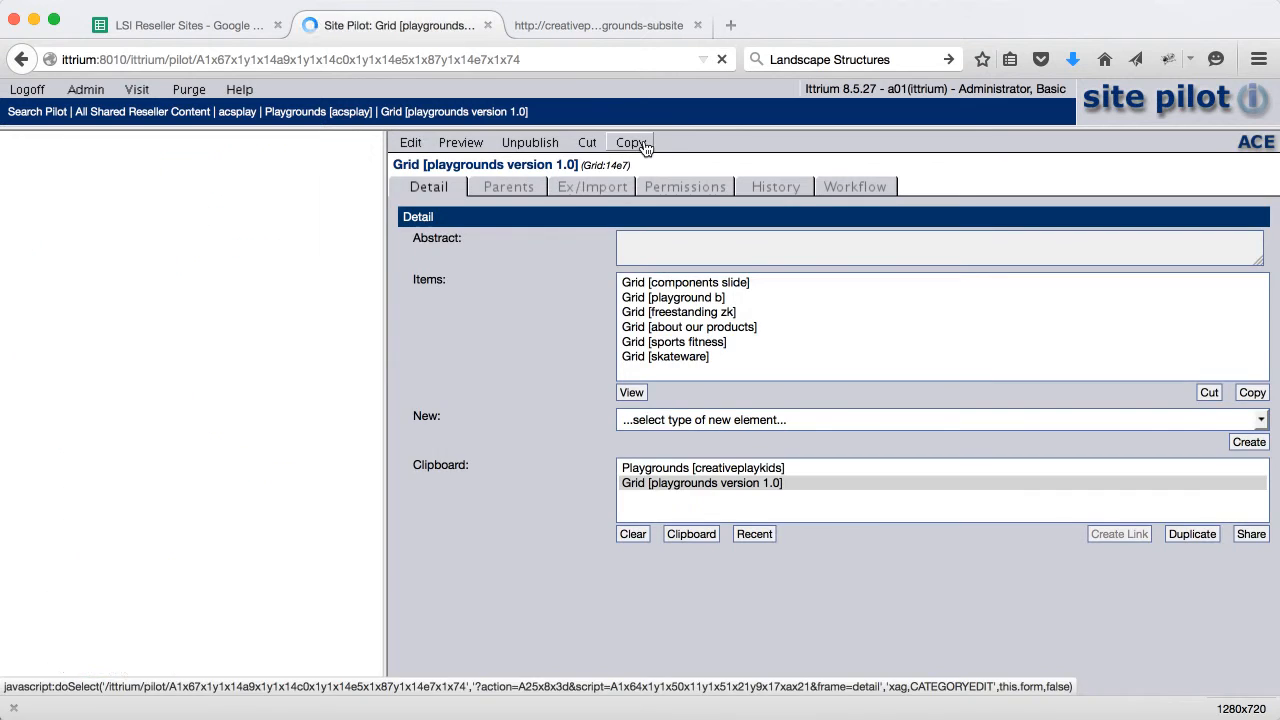
click(665, 470)
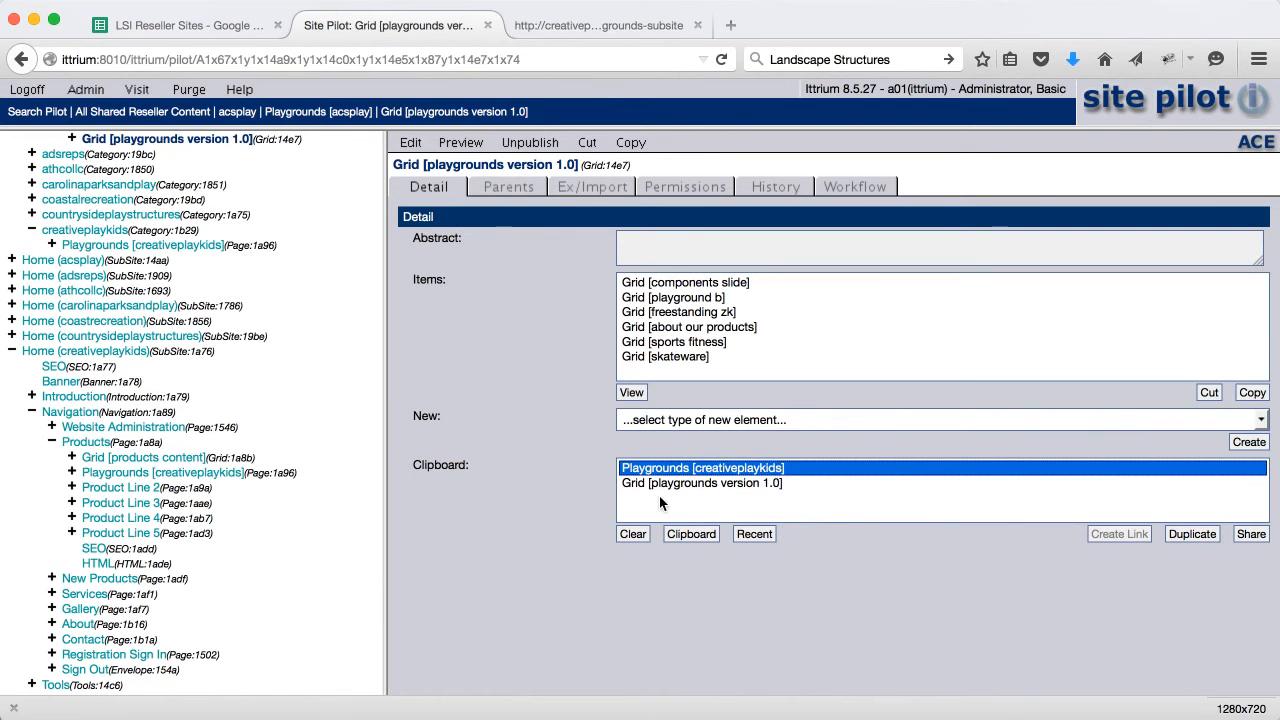
click(627, 537)
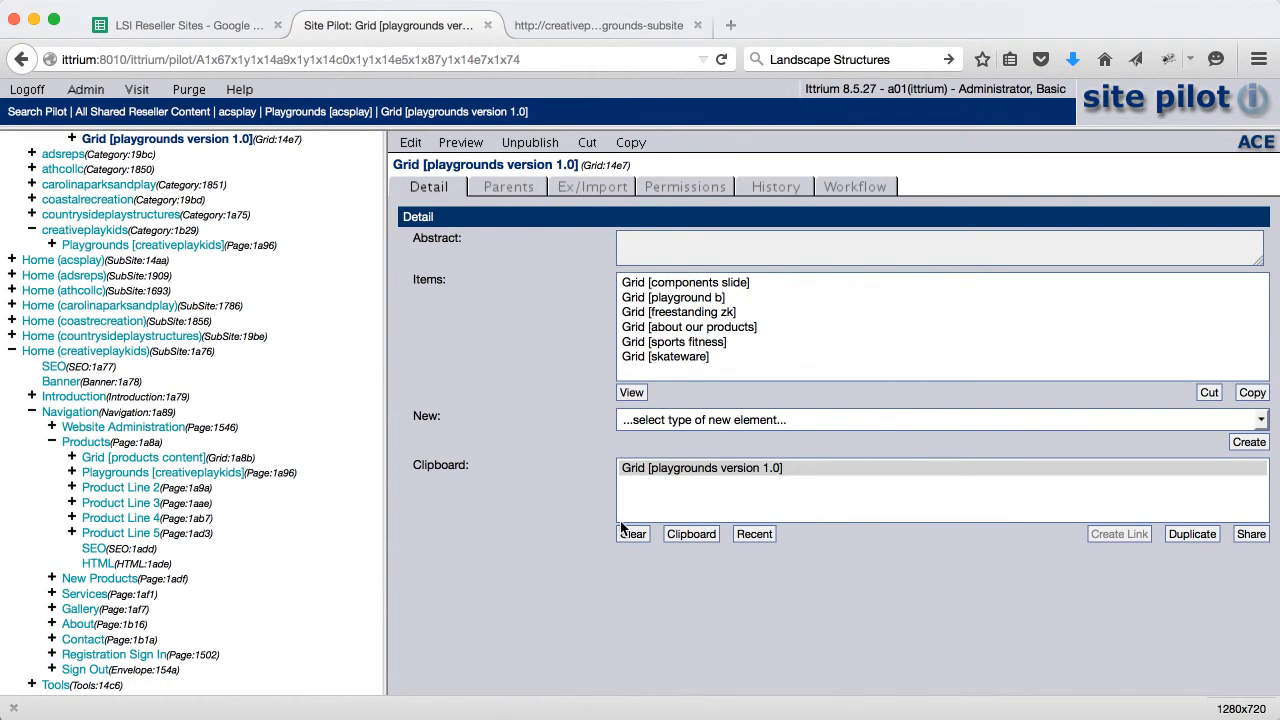
click(54, 246)
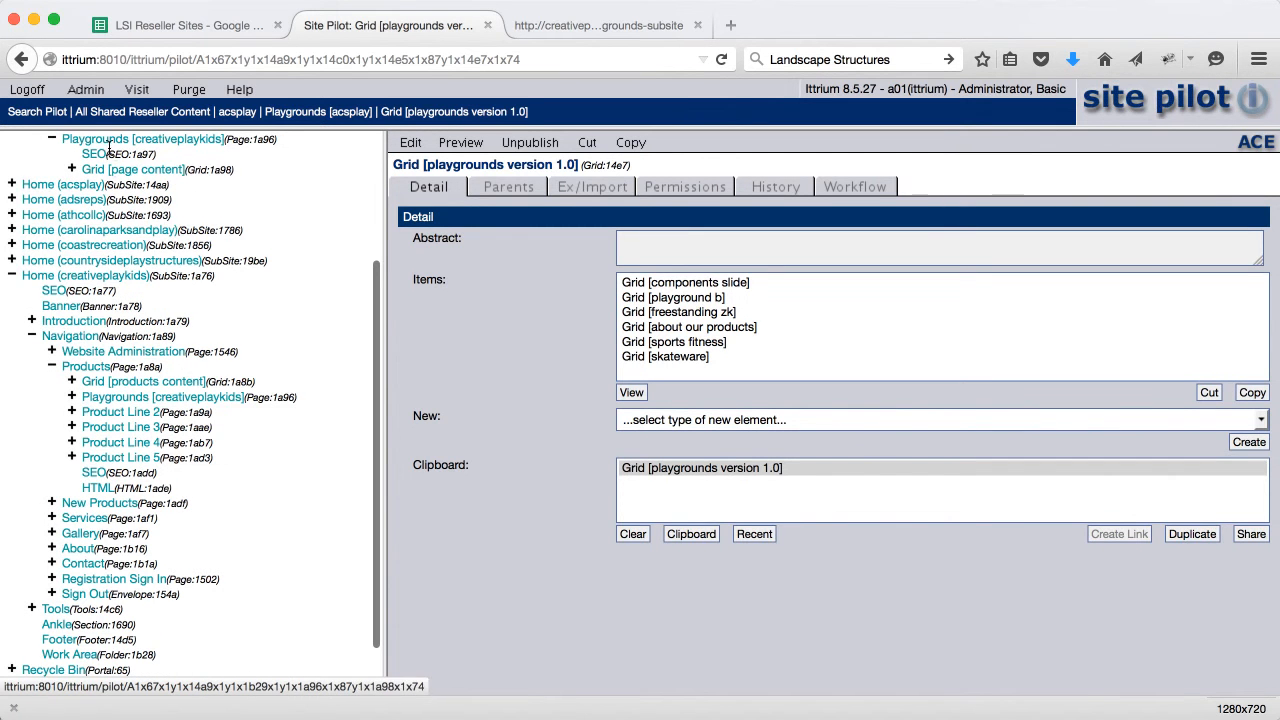
Share the playgrounds version 1.0 grid onto the Playgrounds page and cut its Grid [page content]
click(113, 144)
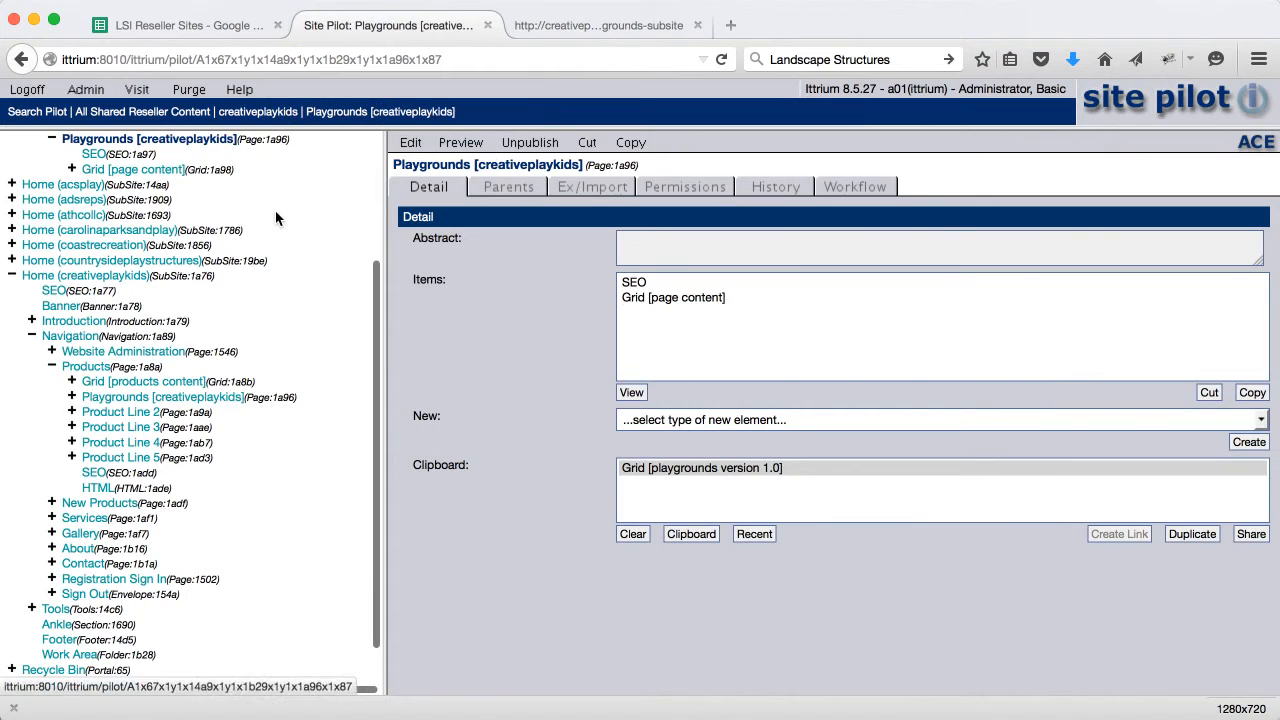
click(707, 470)
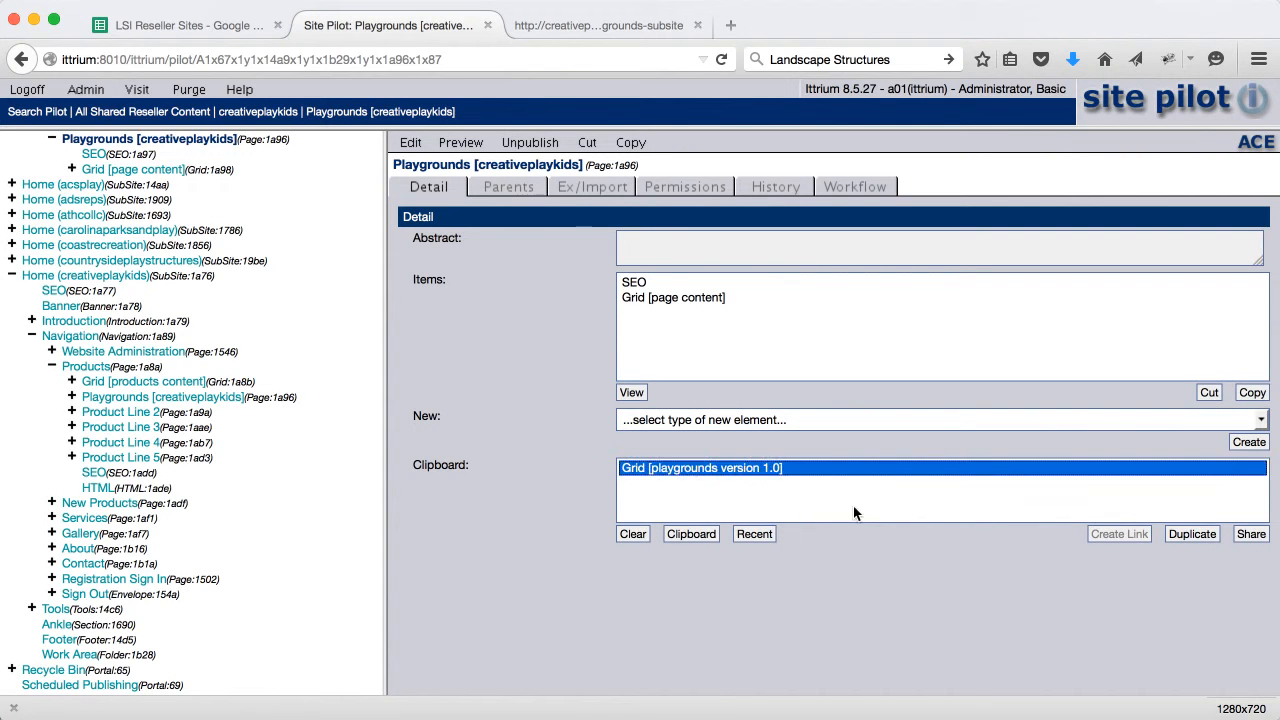
click(1248, 536)
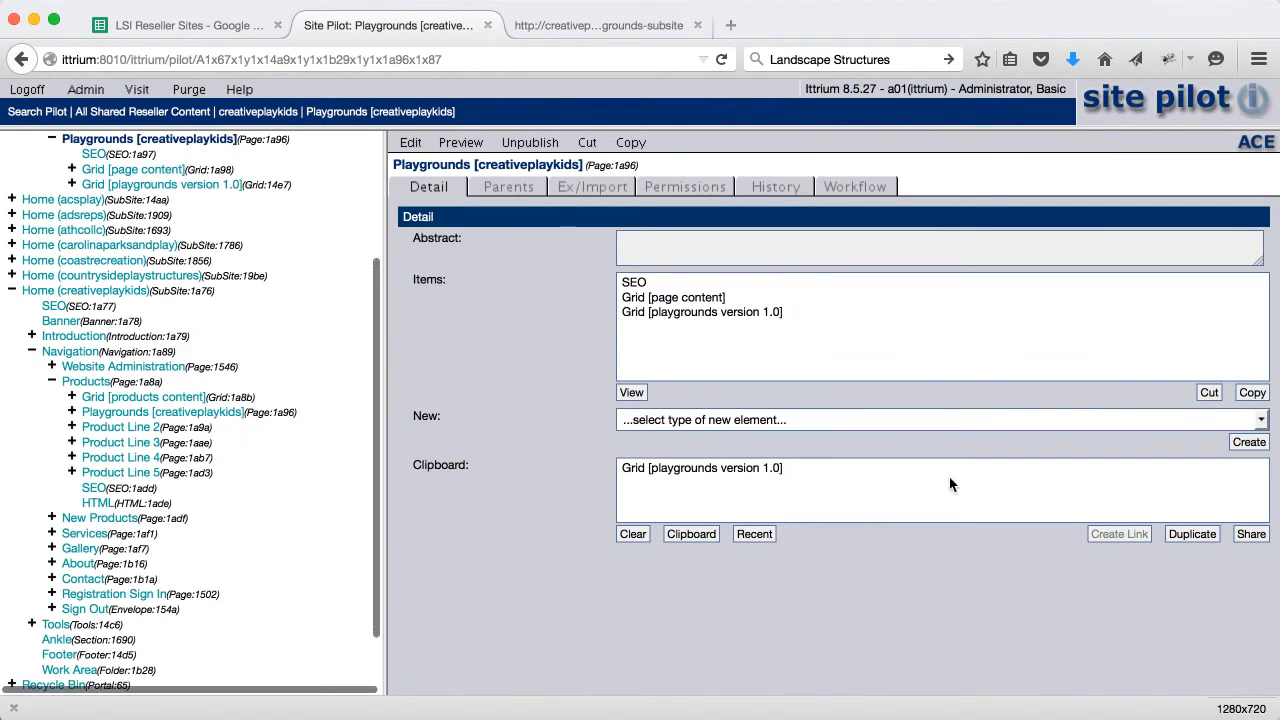
click(705, 297)
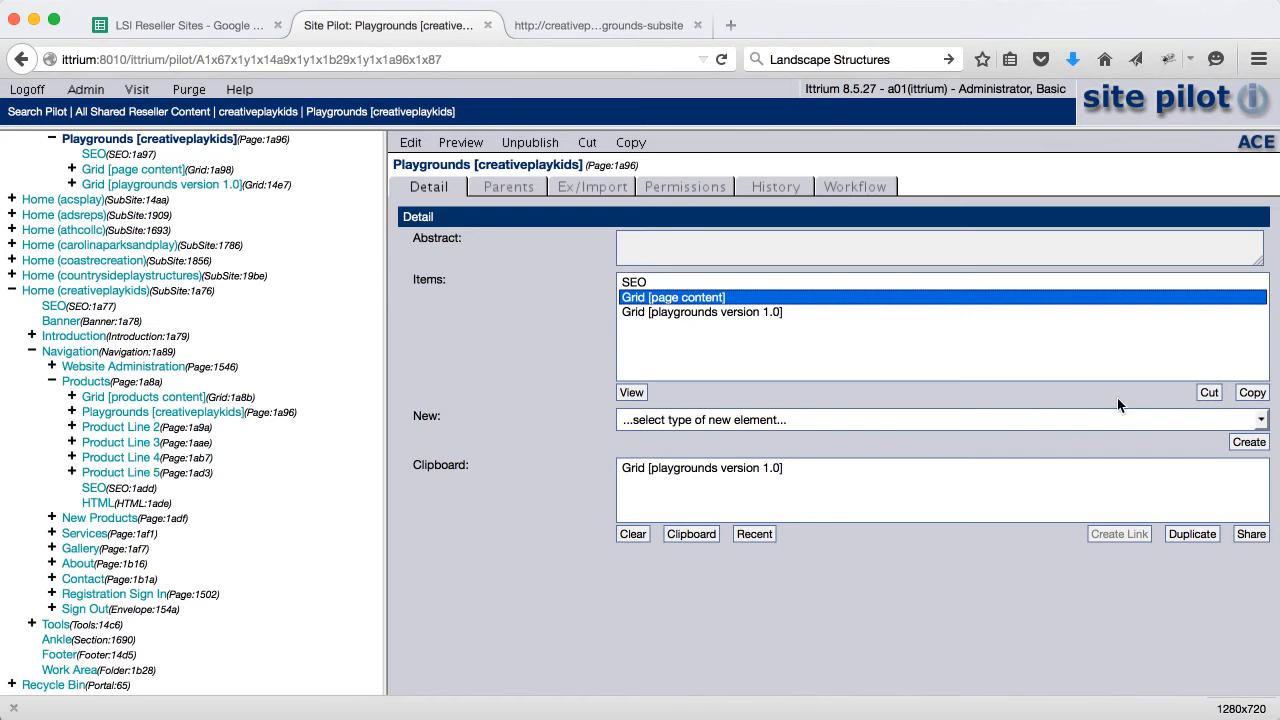
click(1205, 394)
click(771, 354)
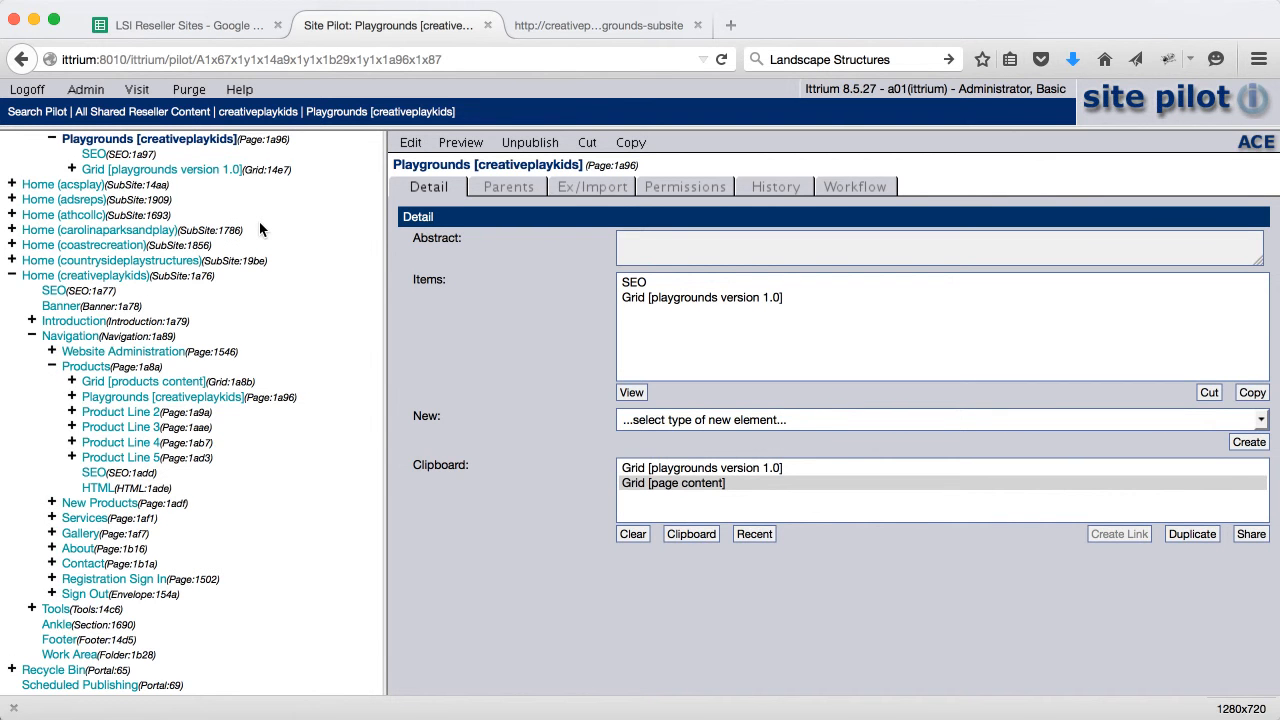
Expand the athcolc category and its Playgrounds page in the site tree
scroll(259, 221, up, 4)
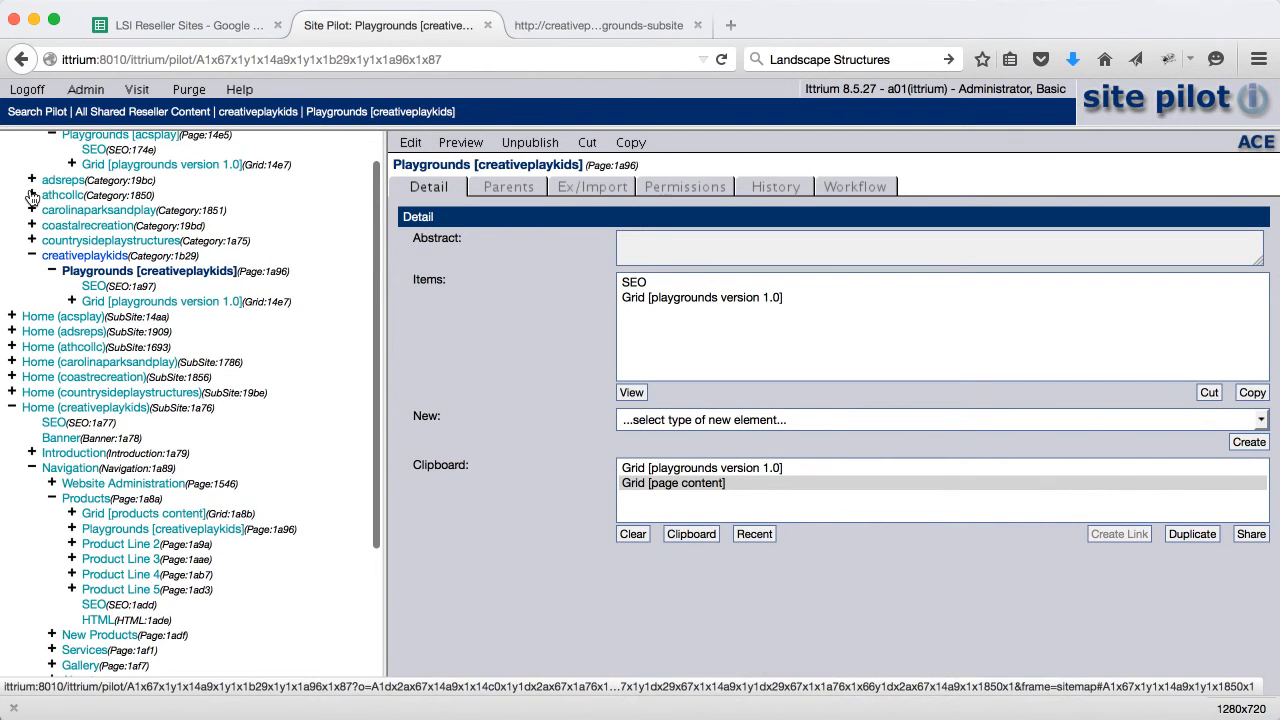
click(32, 195)
click(52, 154)
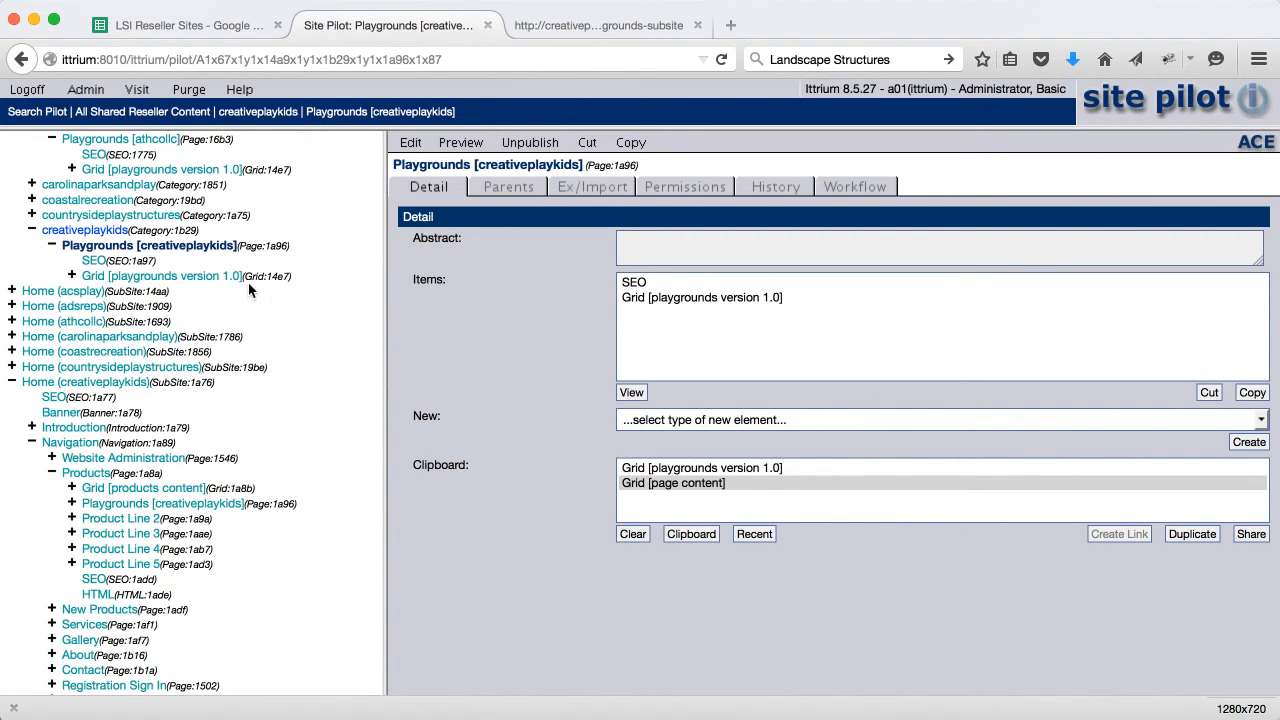
Reload the creativeplaykids site and open Products > Playgrounds, now showing the Playground Components and Playgrounds & Designs cards
click(598, 26)
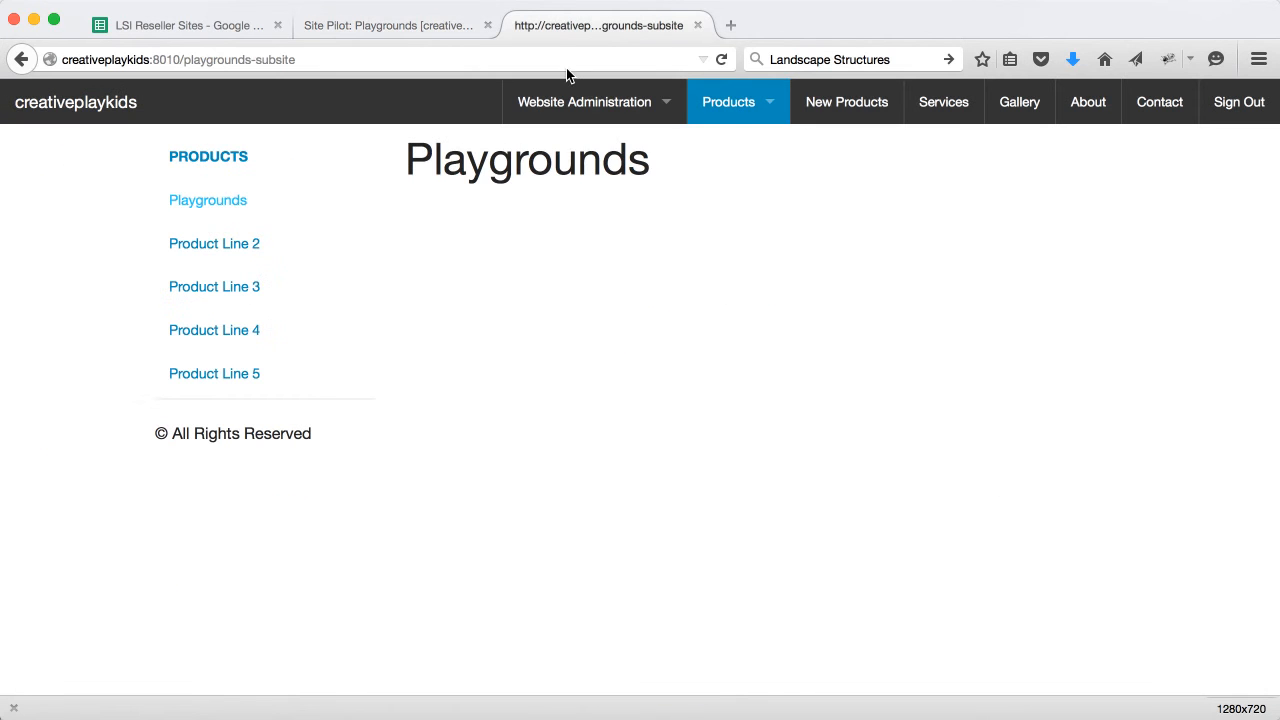
click(720, 59)
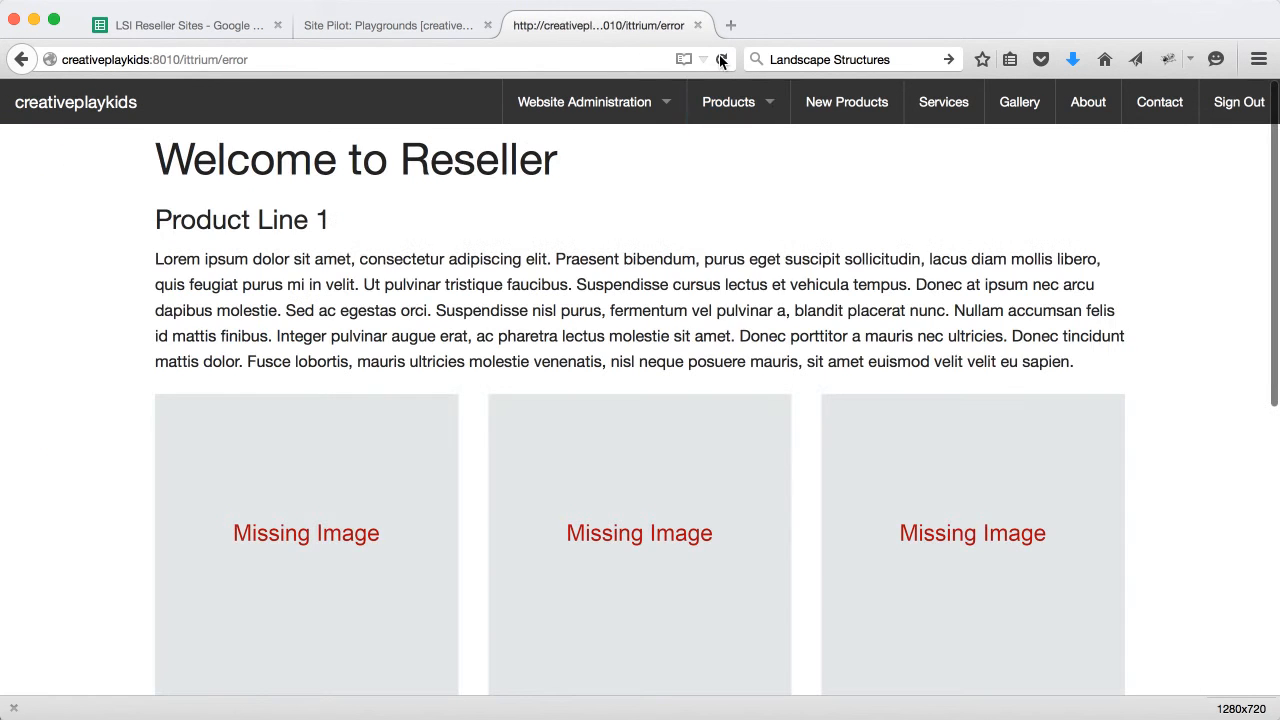
mouse_move(715, 105)
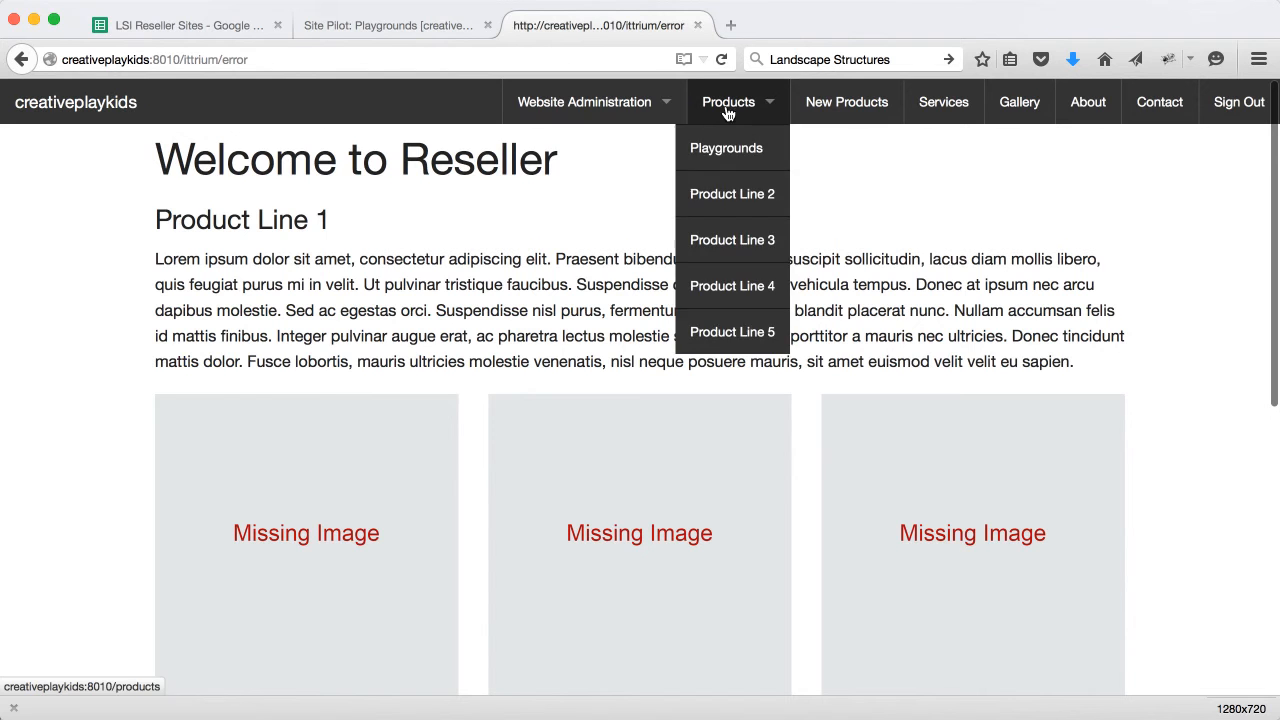
click(728, 147)
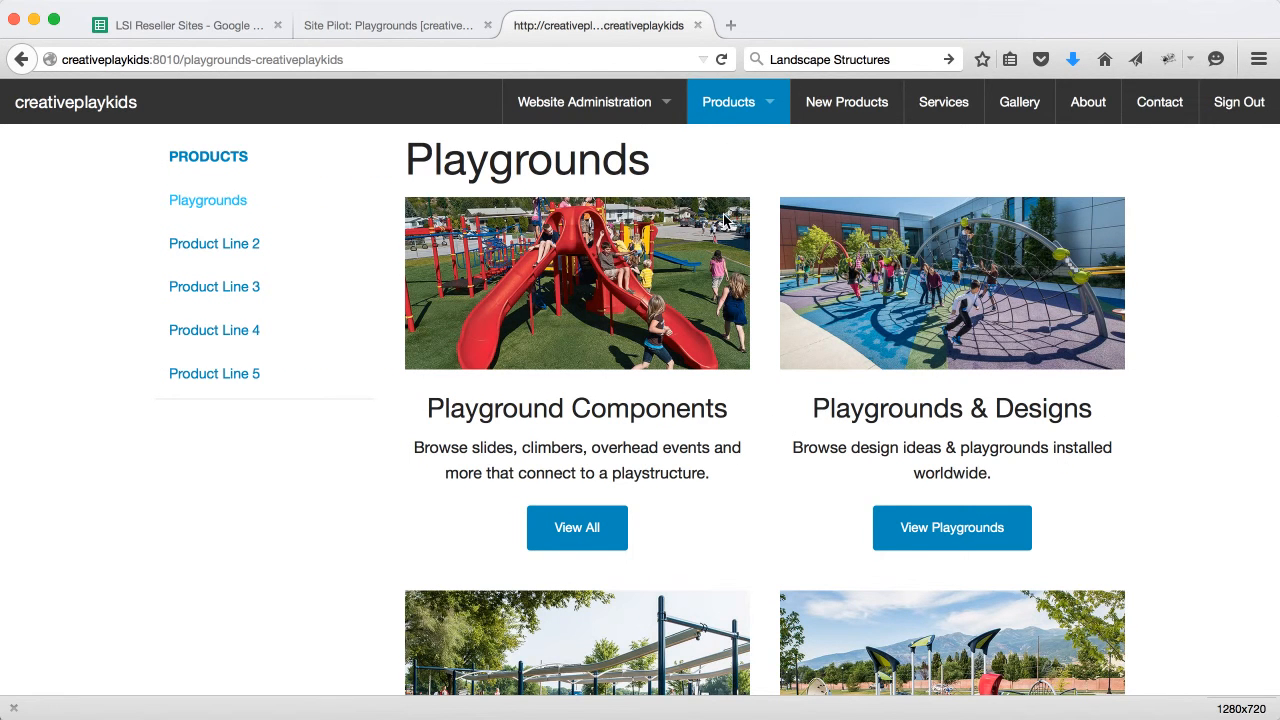
scroll(776, 392, down, 5)
scroll(776, 392, up, 5)
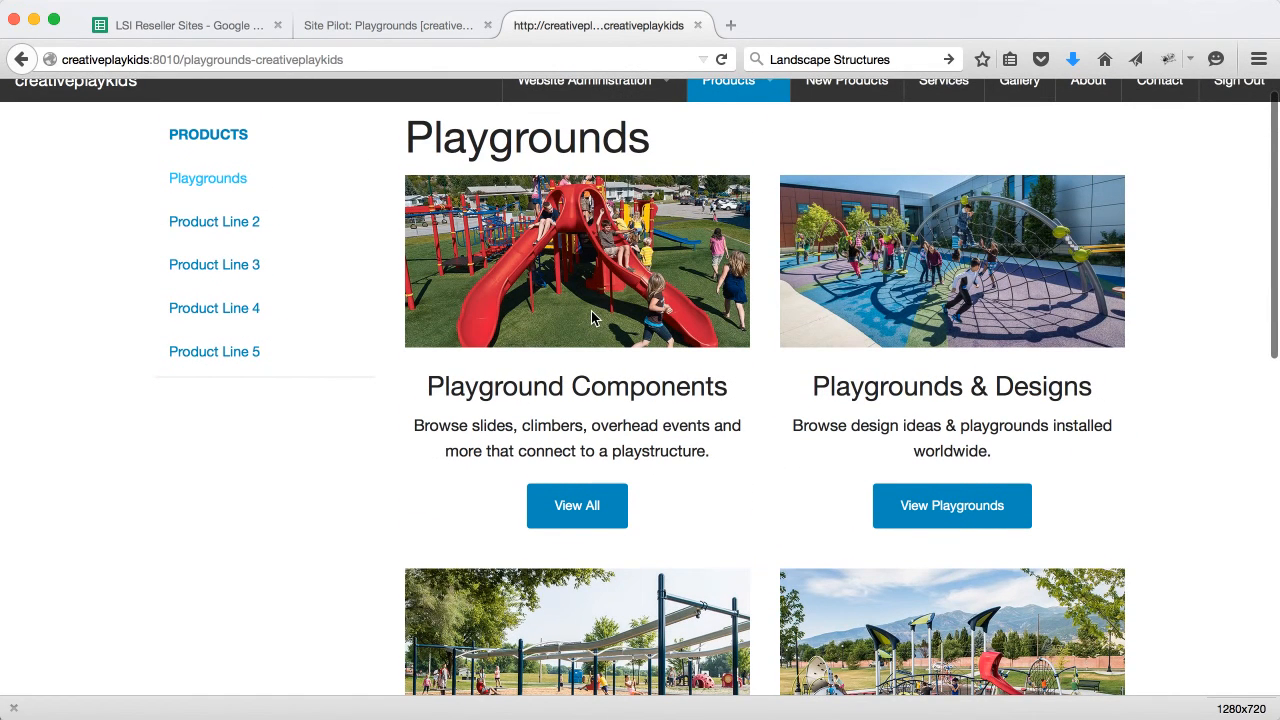
Move Grid [playground b] up to first place in Grid [playgrounds version 1.0] and save
click(415, 30)
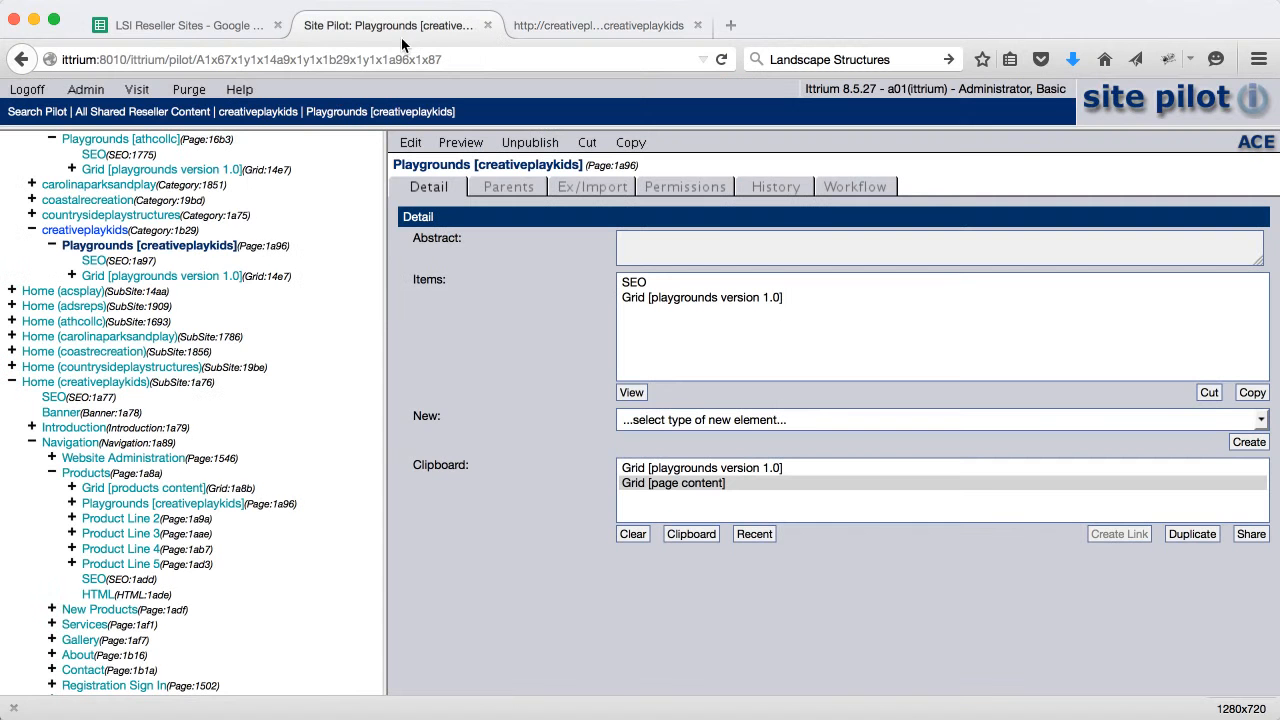
click(72, 275)
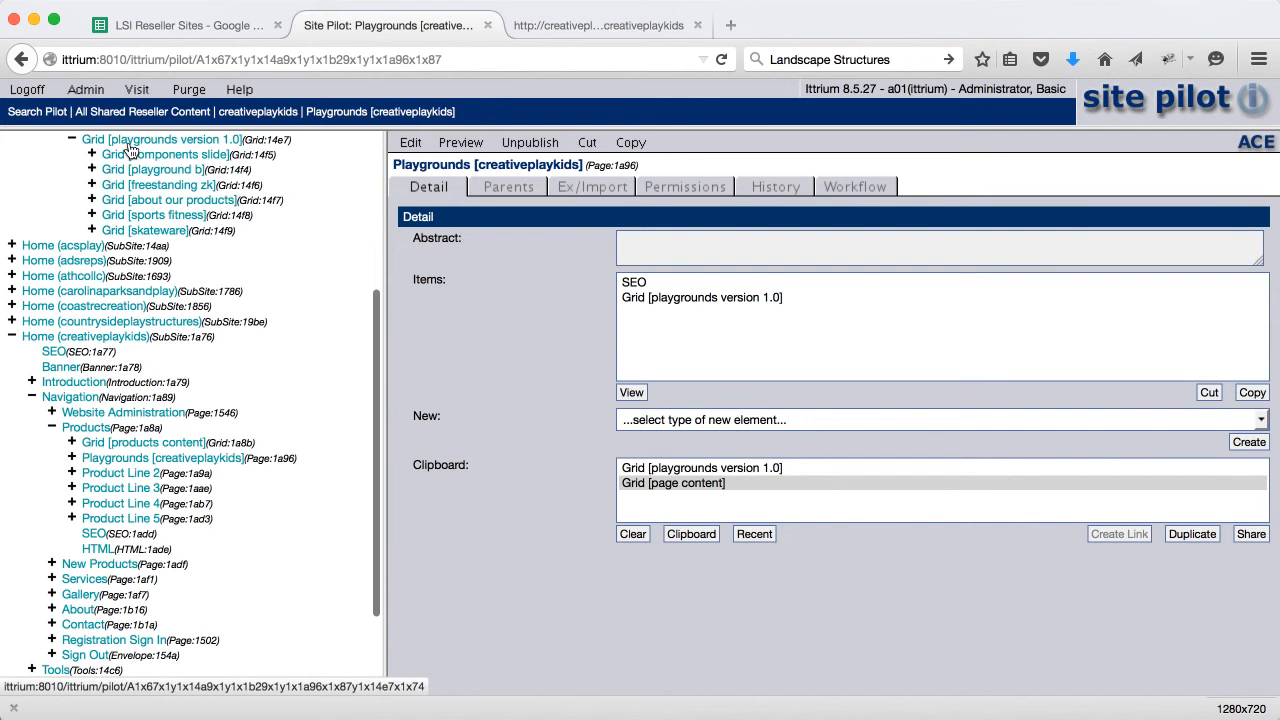
click(130, 146)
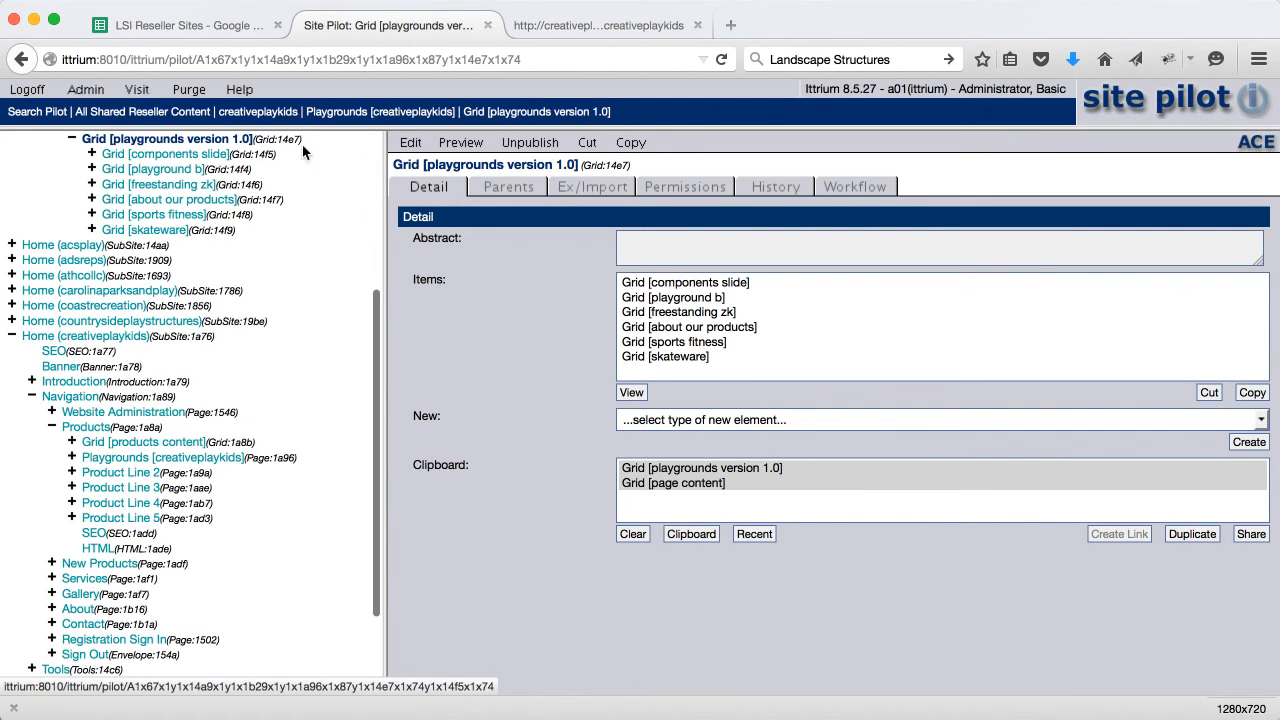
click(411, 144)
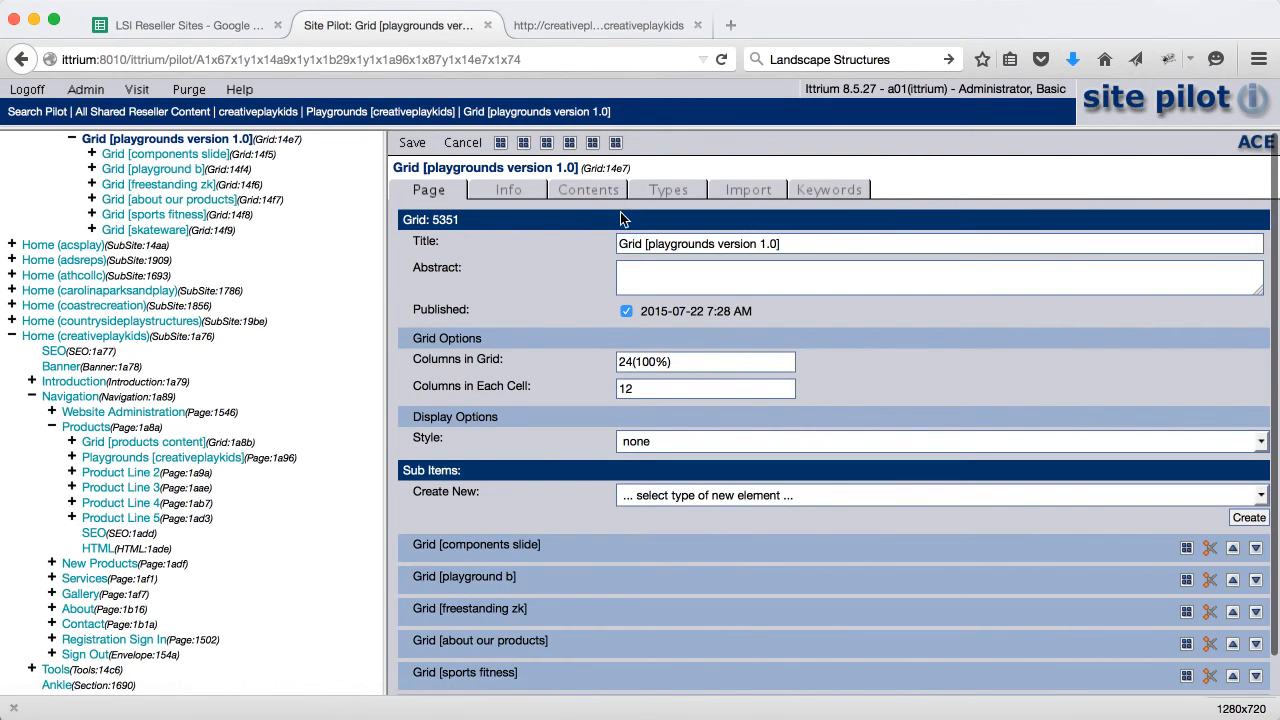
click(612, 196)
click(662, 260)
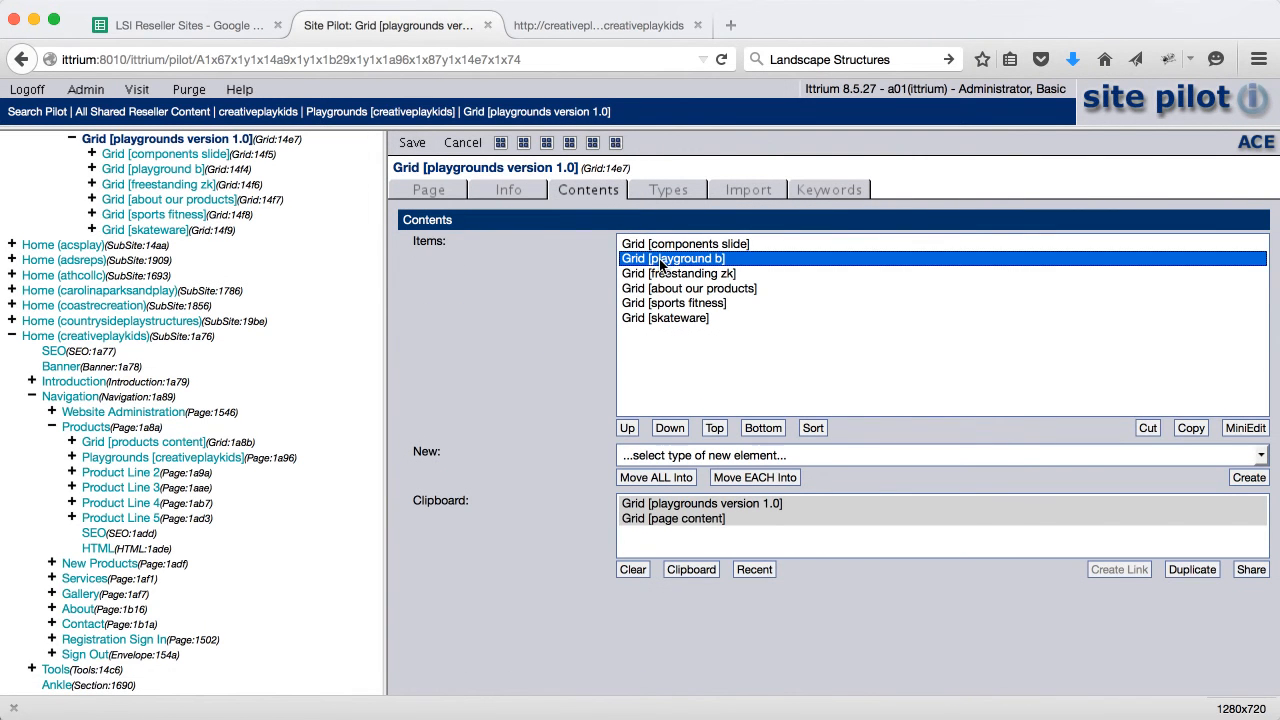
click(627, 427)
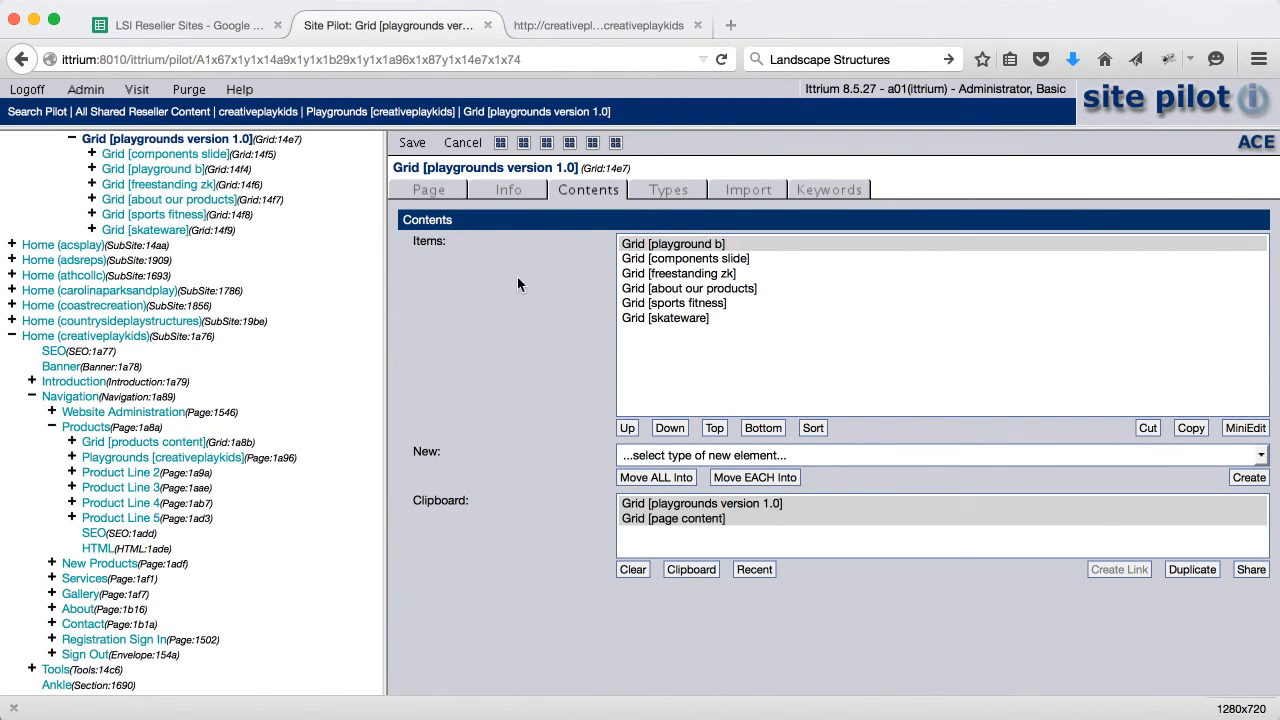
click(410, 144)
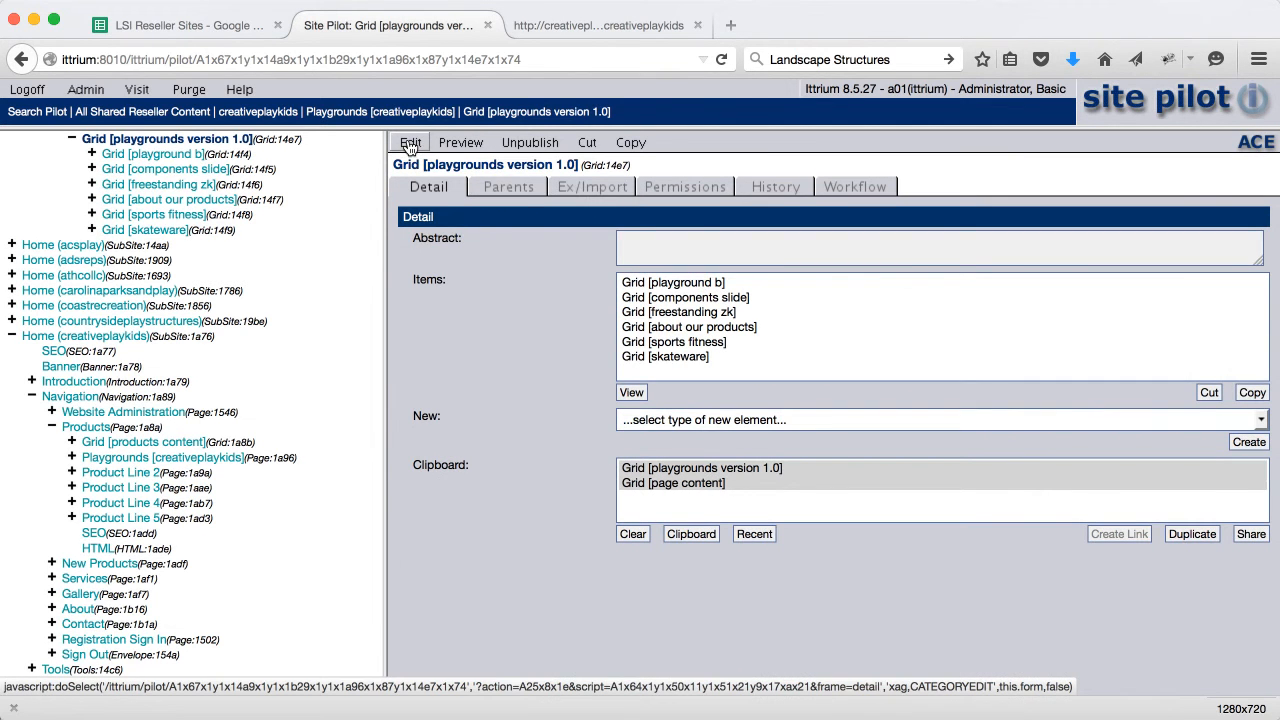
scroll(232, 152, up, 1)
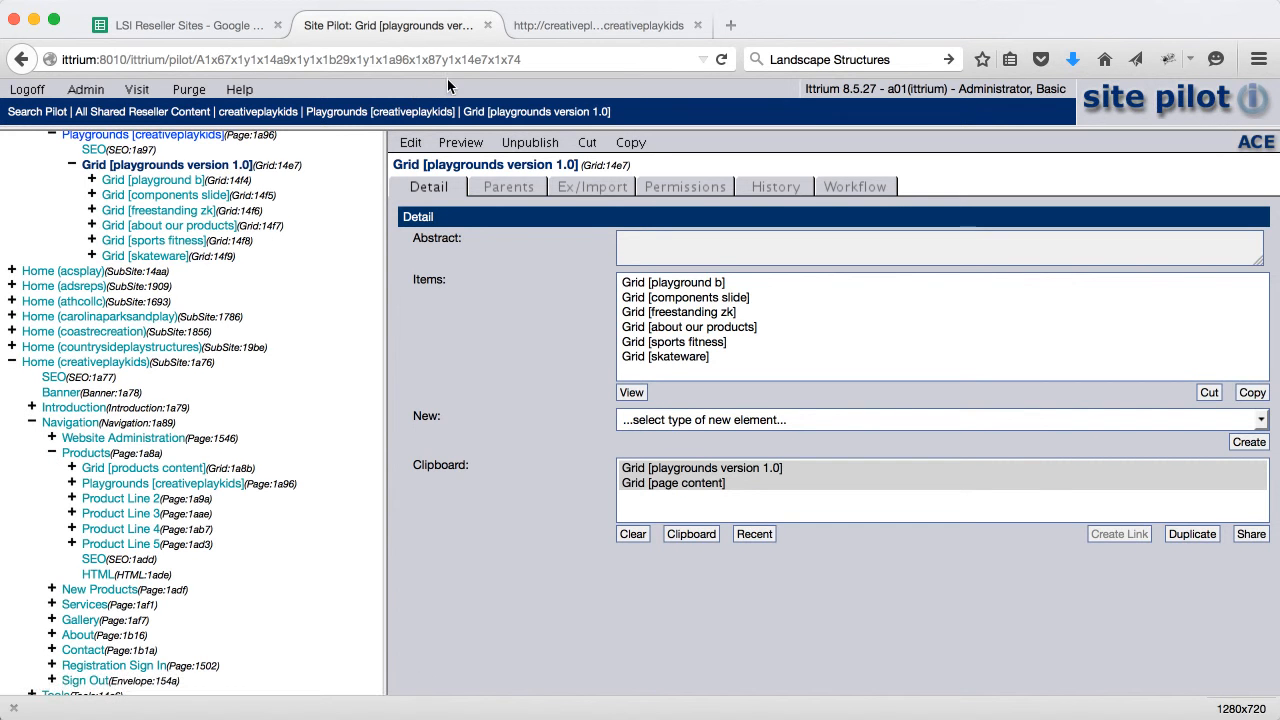
Reload the creativeplaykids Playgrounds tab so Playgrounds & Designs is listed first
click(563, 35)
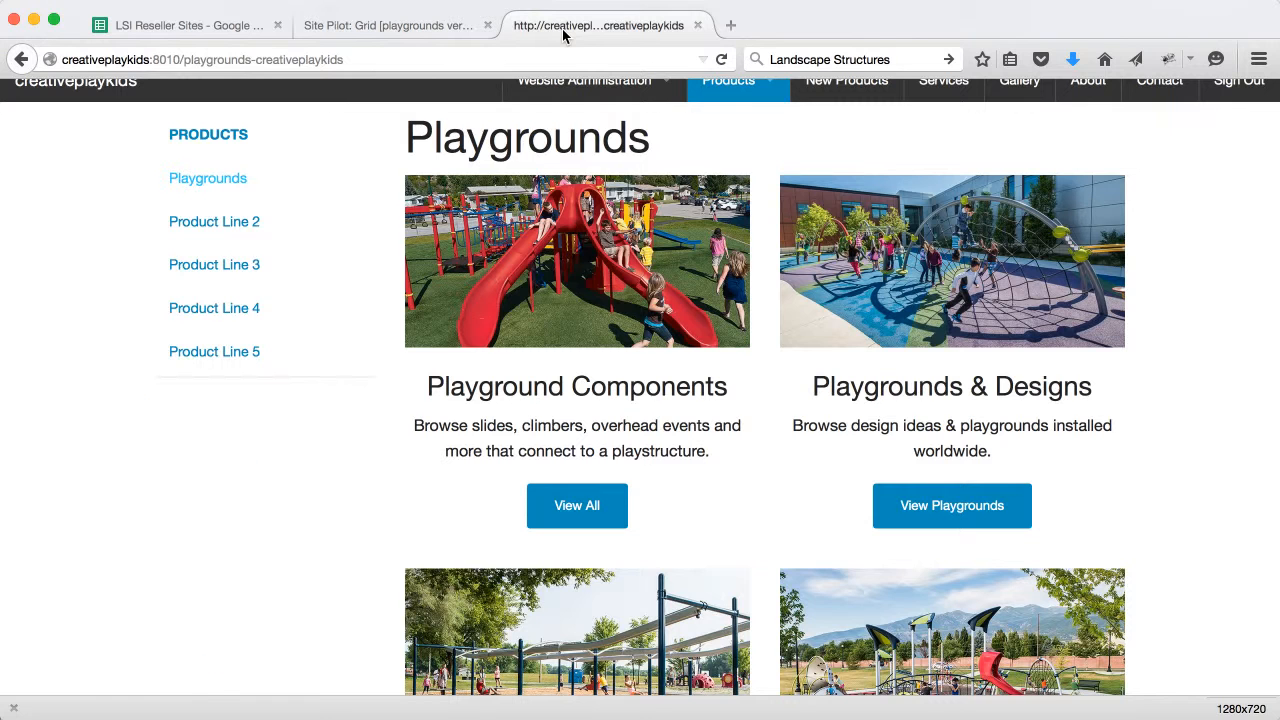
click(724, 60)
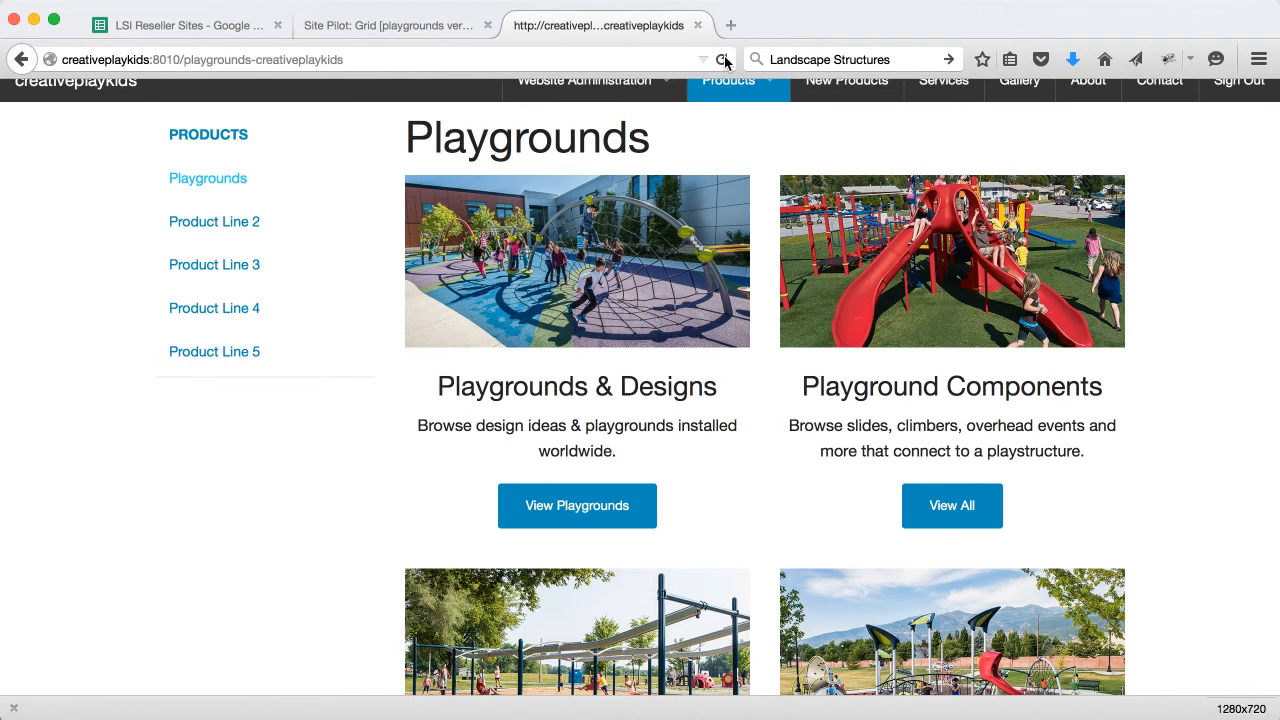
scroll(548, 260, up, 1)
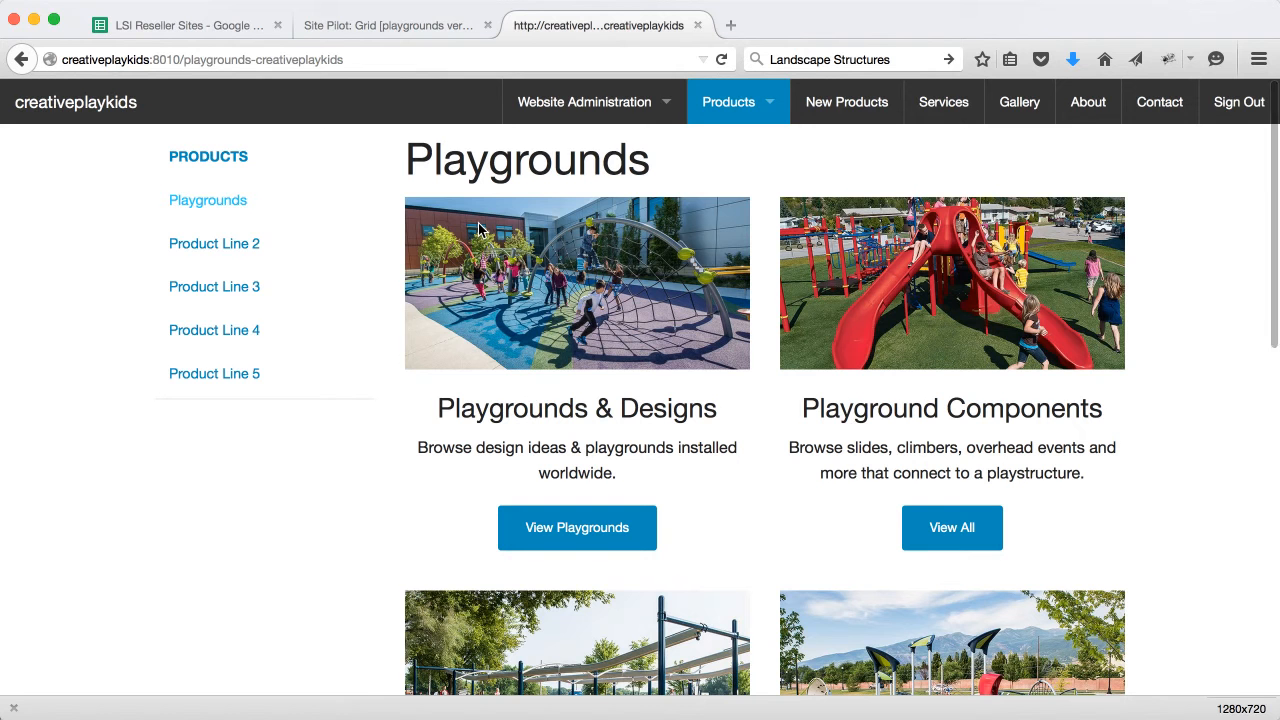
Return to Site Pilot with its tree scrolled to the top, and open a new browser tab
click(386, 25)
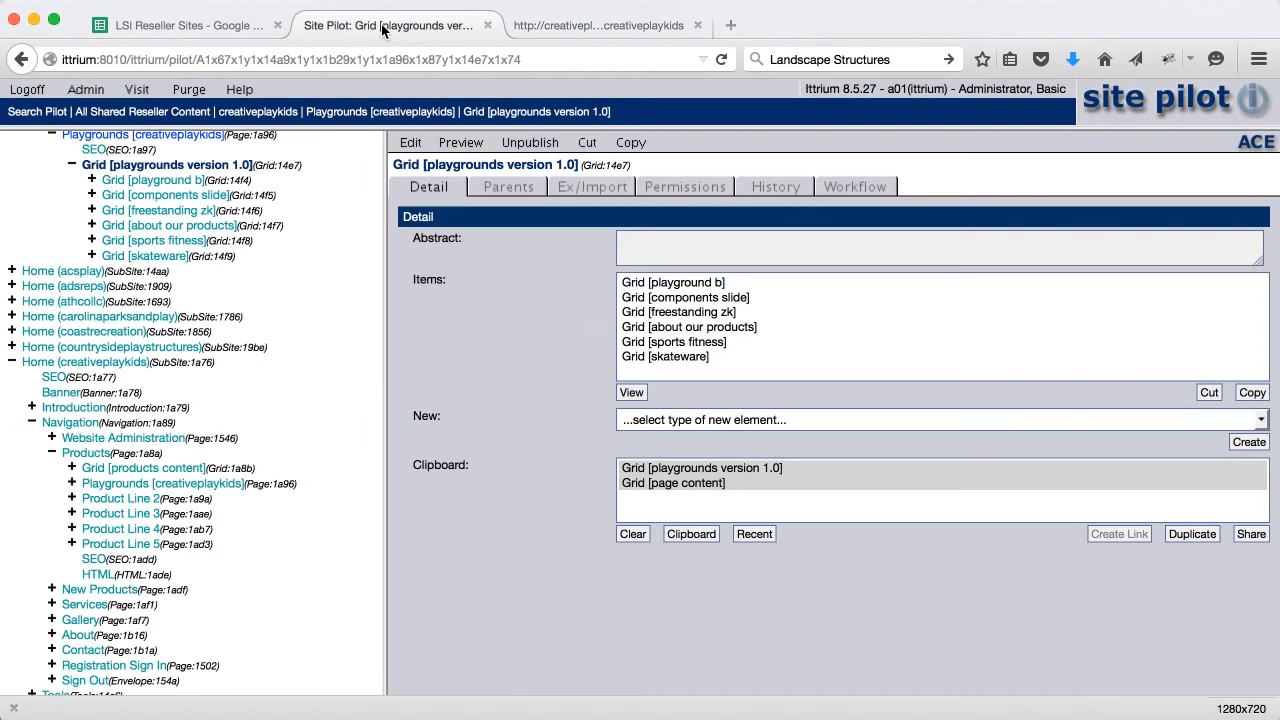
scroll(232, 214, up, 5)
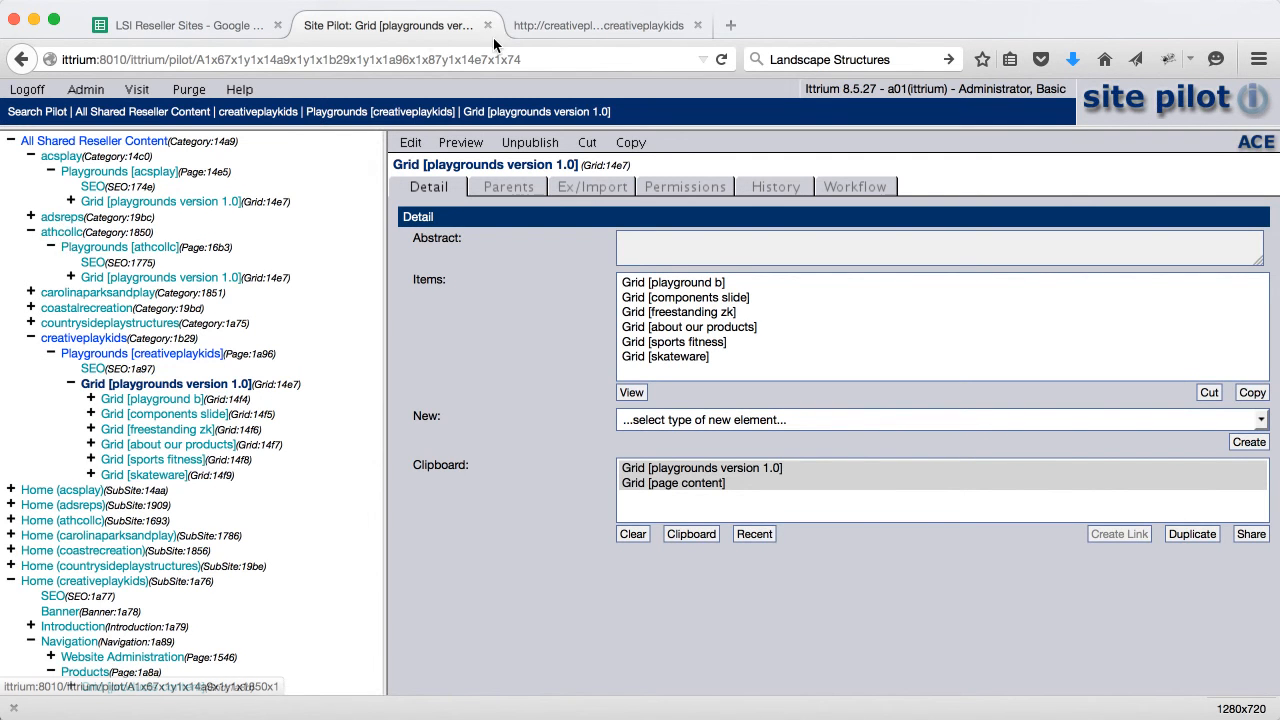
click(731, 25)
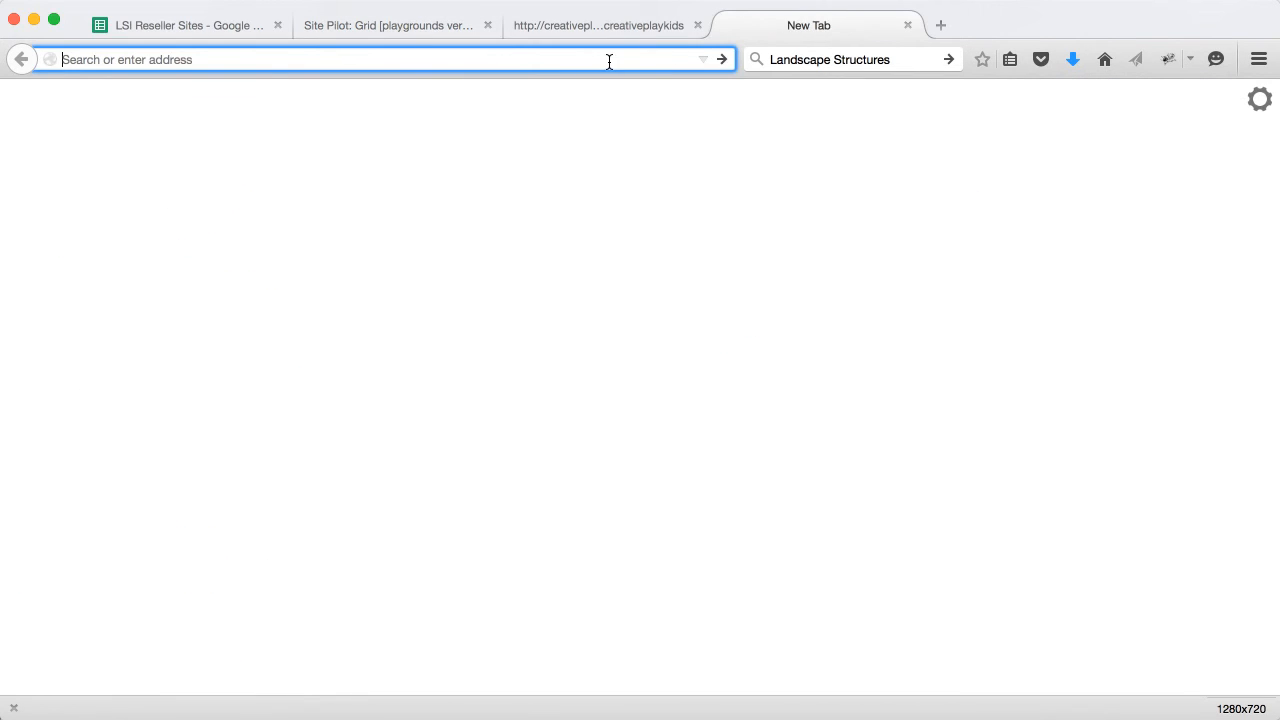
Load athcollc:8010 and view its Products > Playgrounds page, then return to the creativeplaykids tab
text(athco)
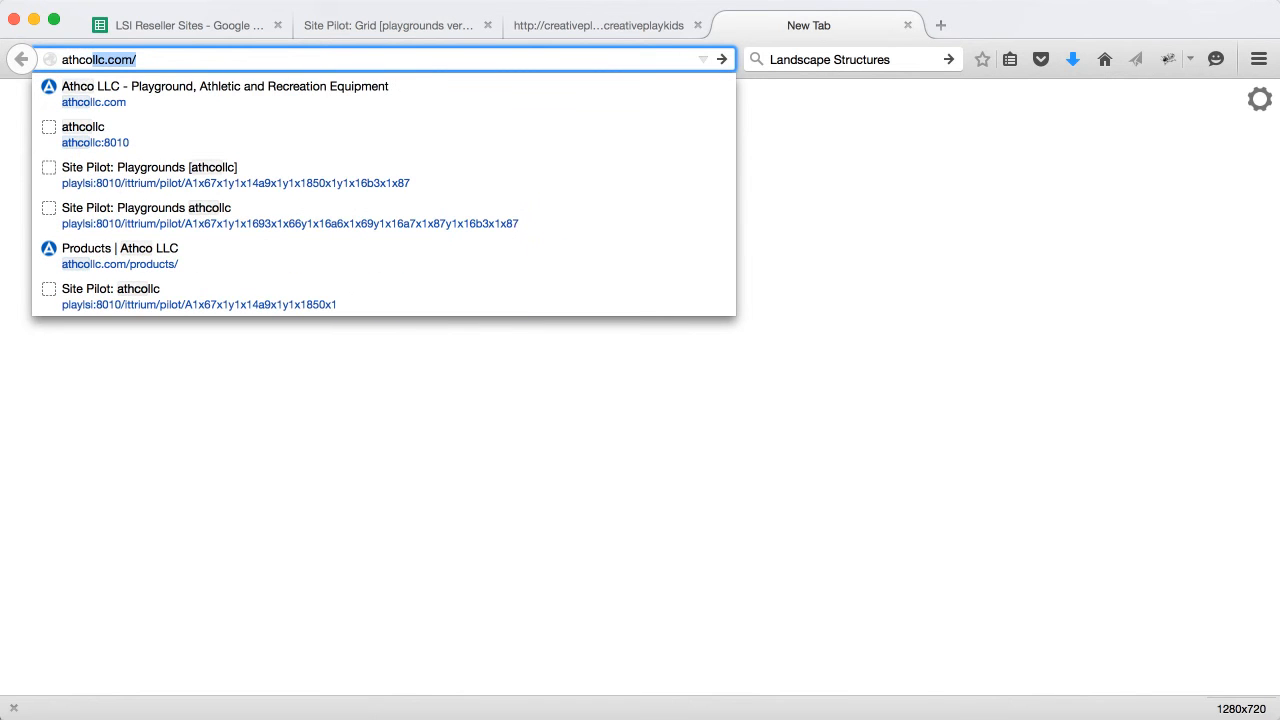
text(llc:8010)
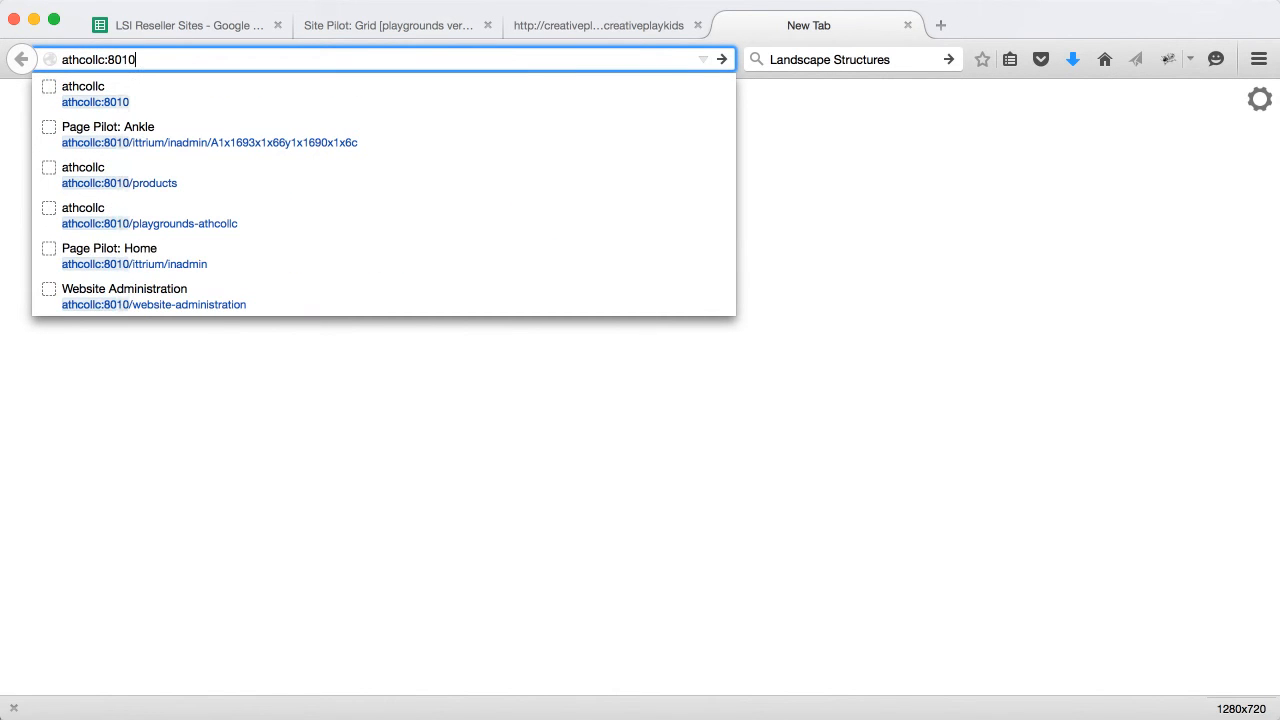
key(Return)
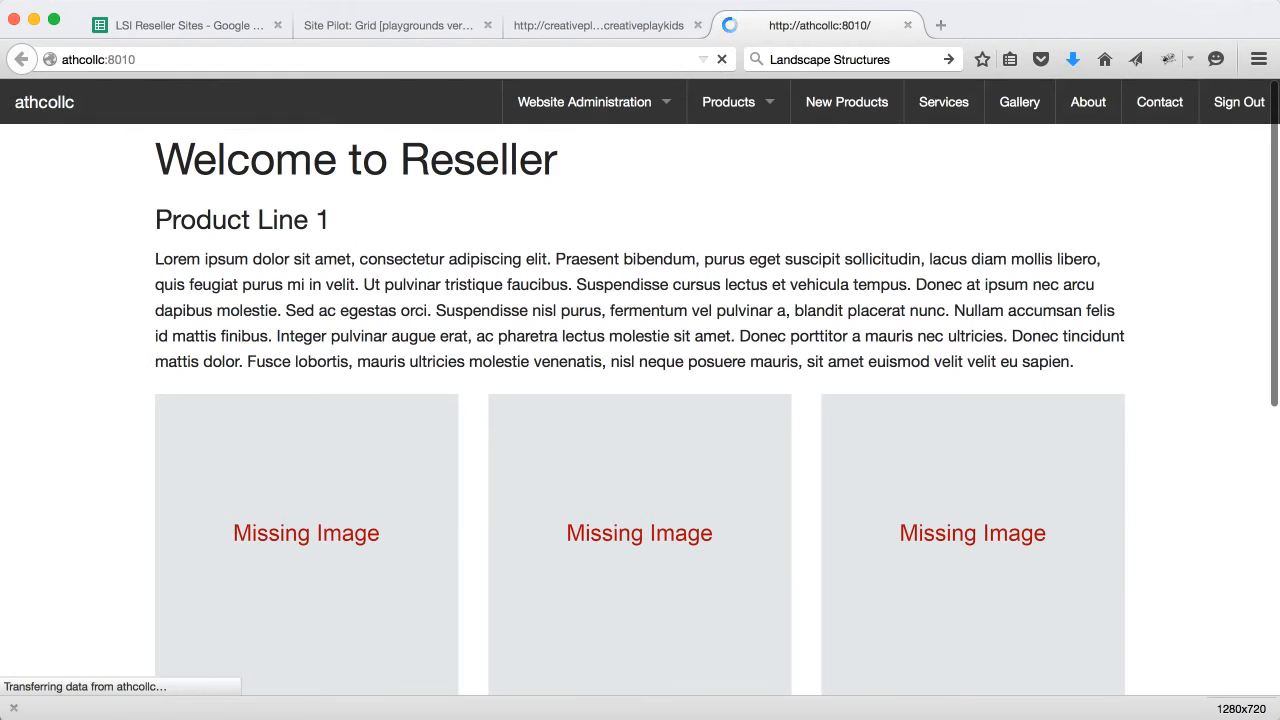
mouse_move(720, 106)
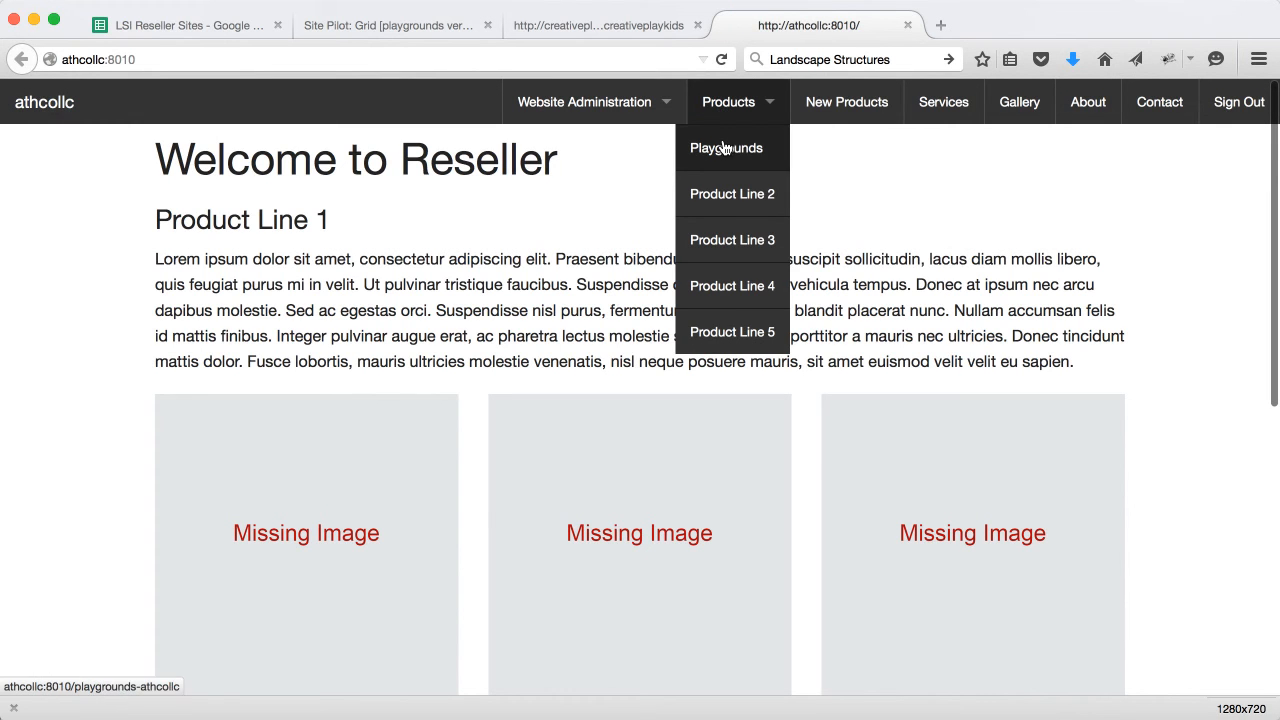
click(726, 147)
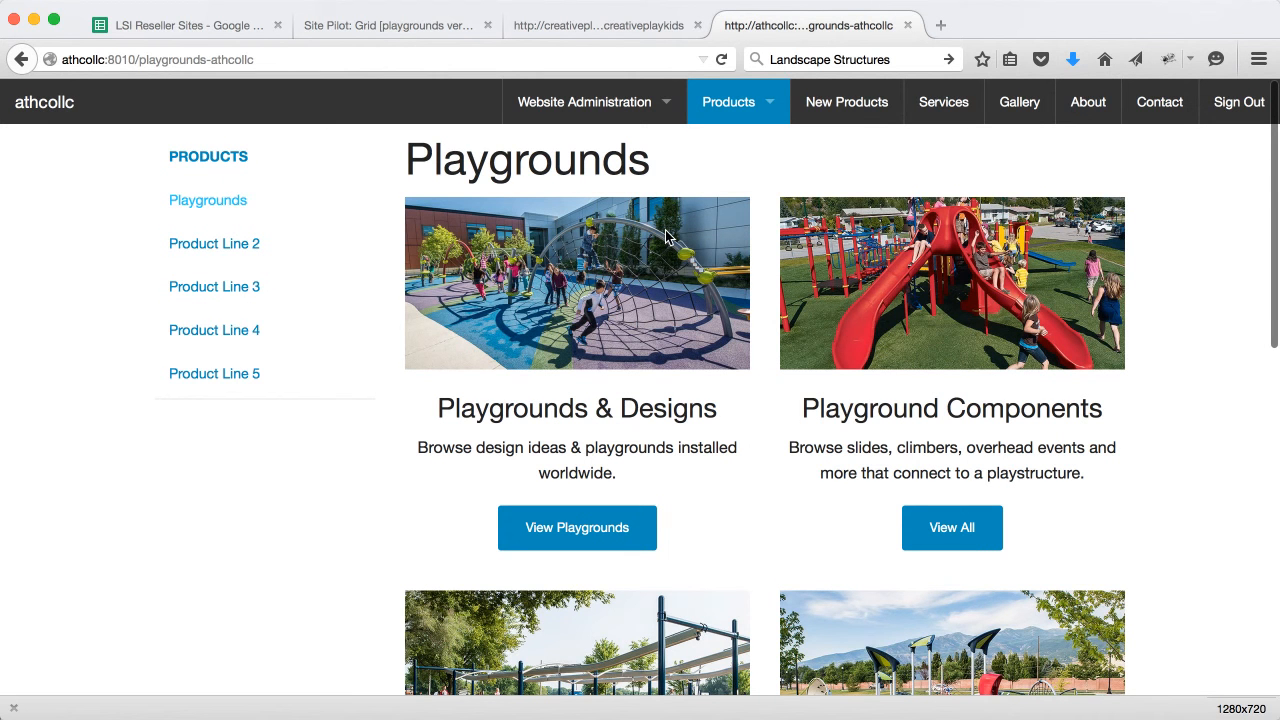
click(568, 28)
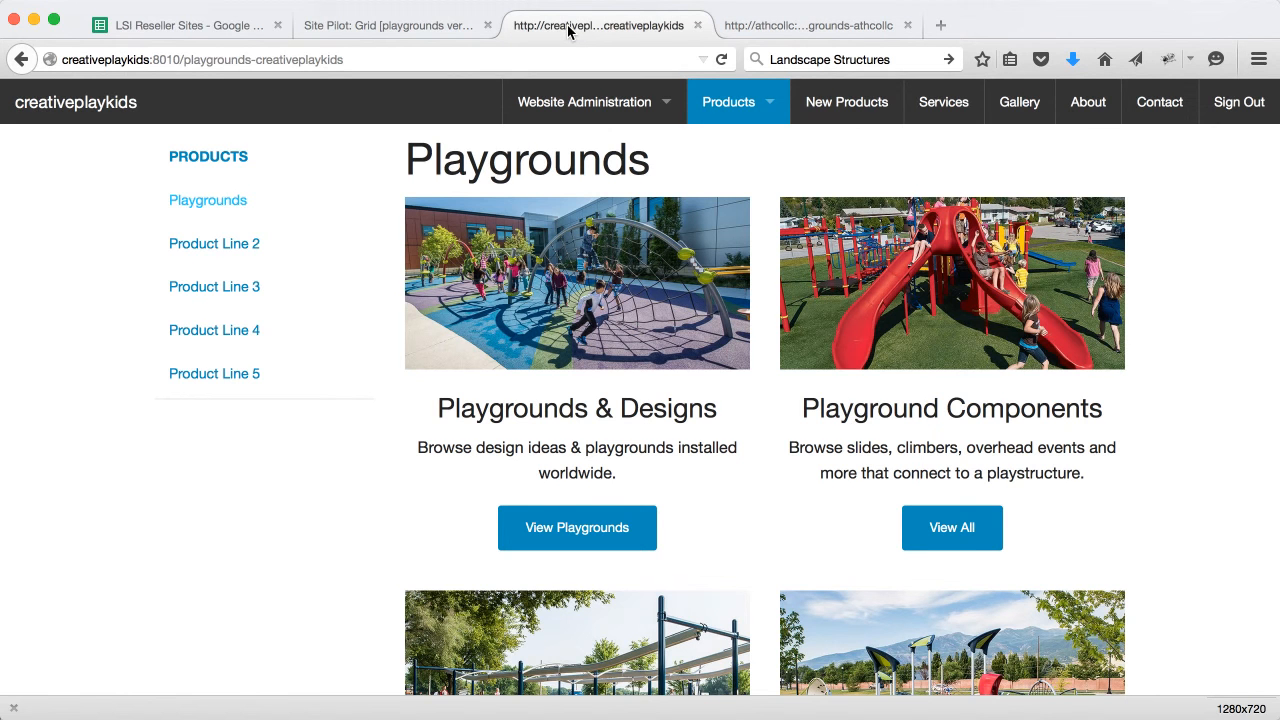